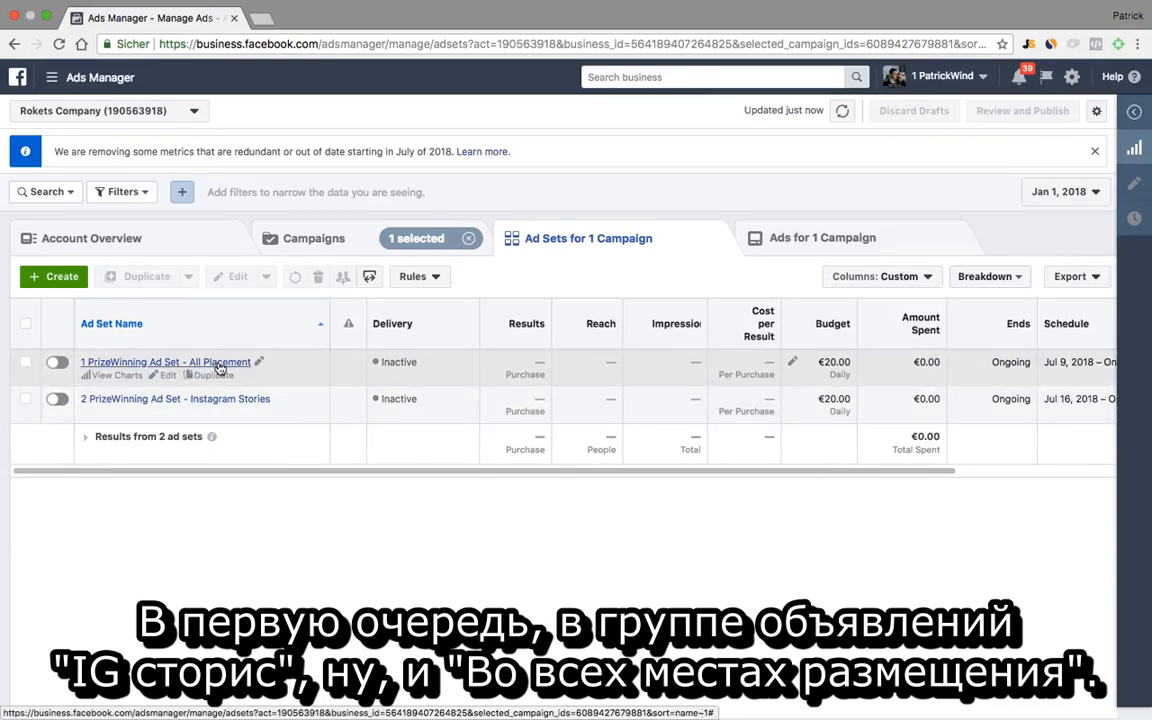
Sort the ads in 1 PrizeWinning Ad Set - All Placement by name and start a new ad in that ad set.
{"action": "left_click", "coordinate": [219, 367]}
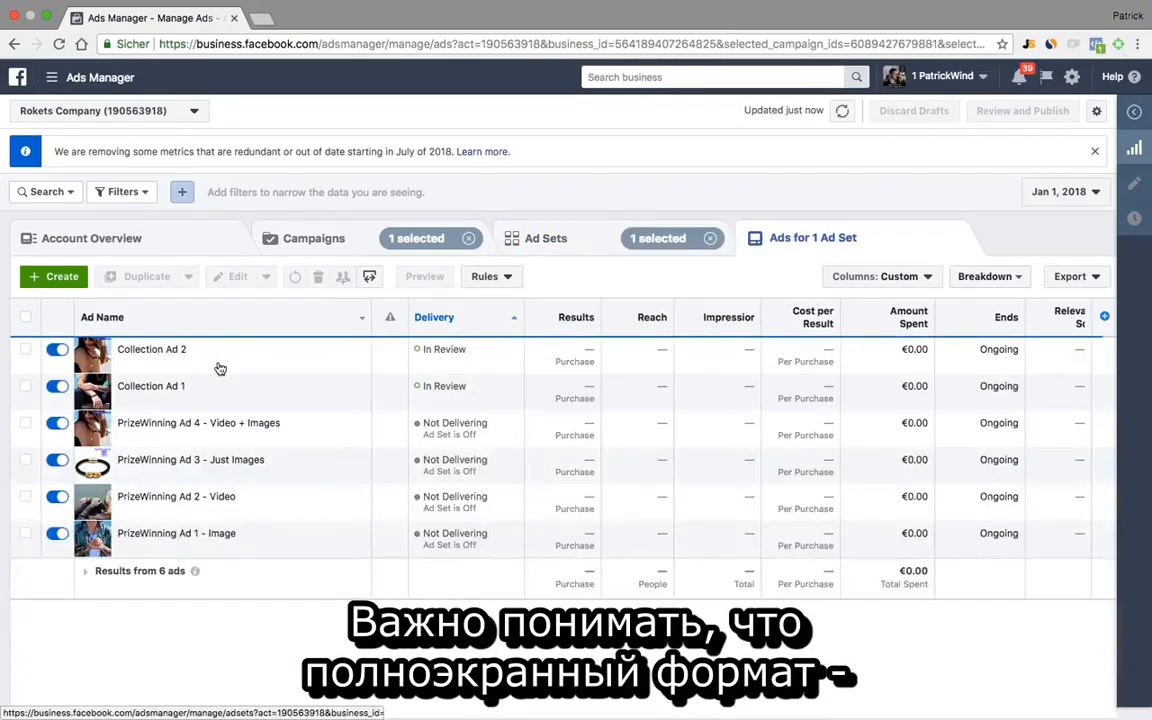
{"action": "left_click", "coordinate": [175, 318]}
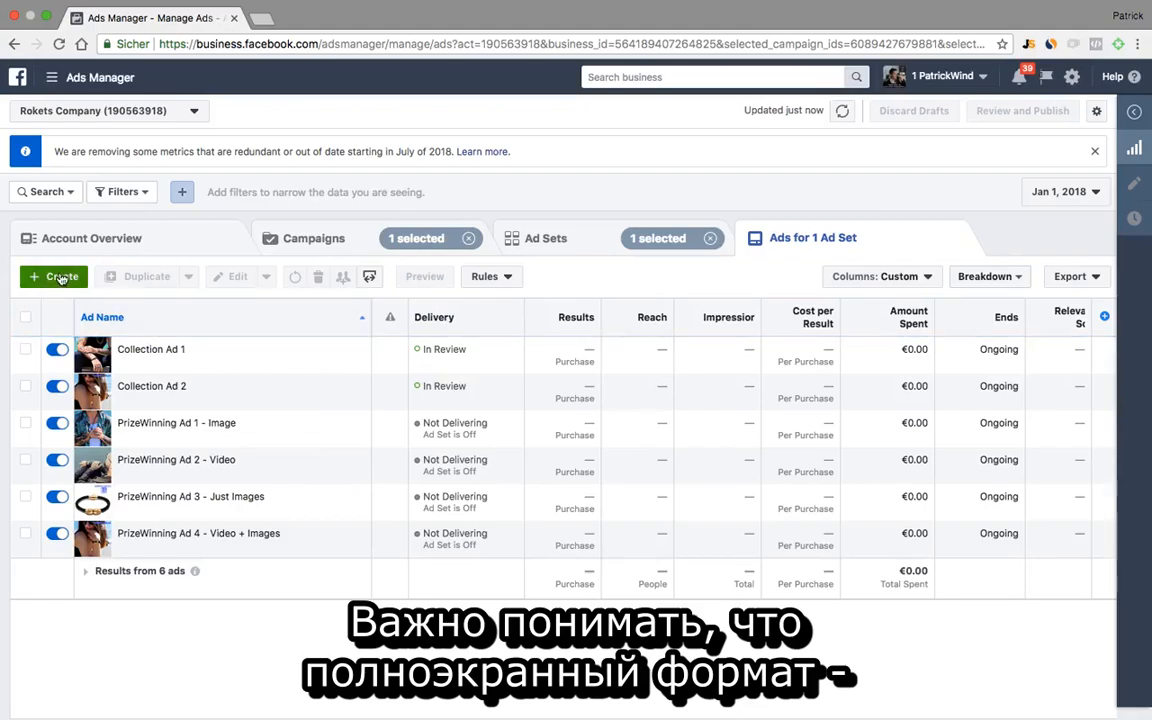
{"action": "left_click", "coordinate": [62, 280]}
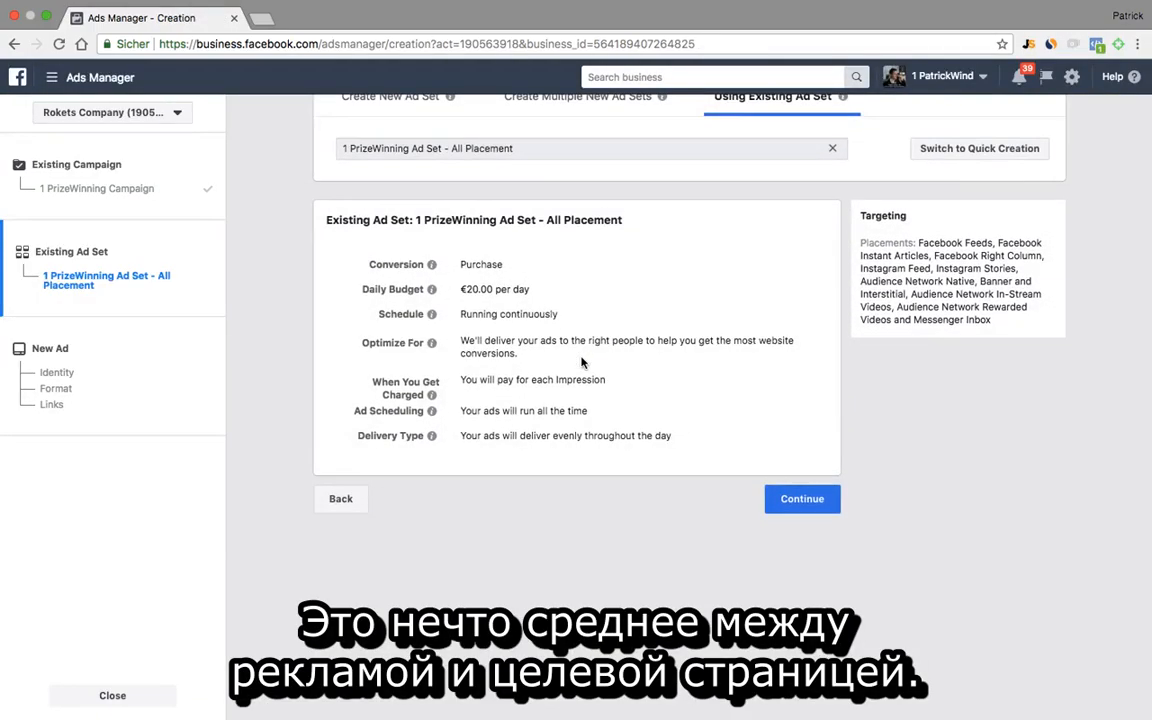
{"action": "left_click", "coordinate": [803, 499]}
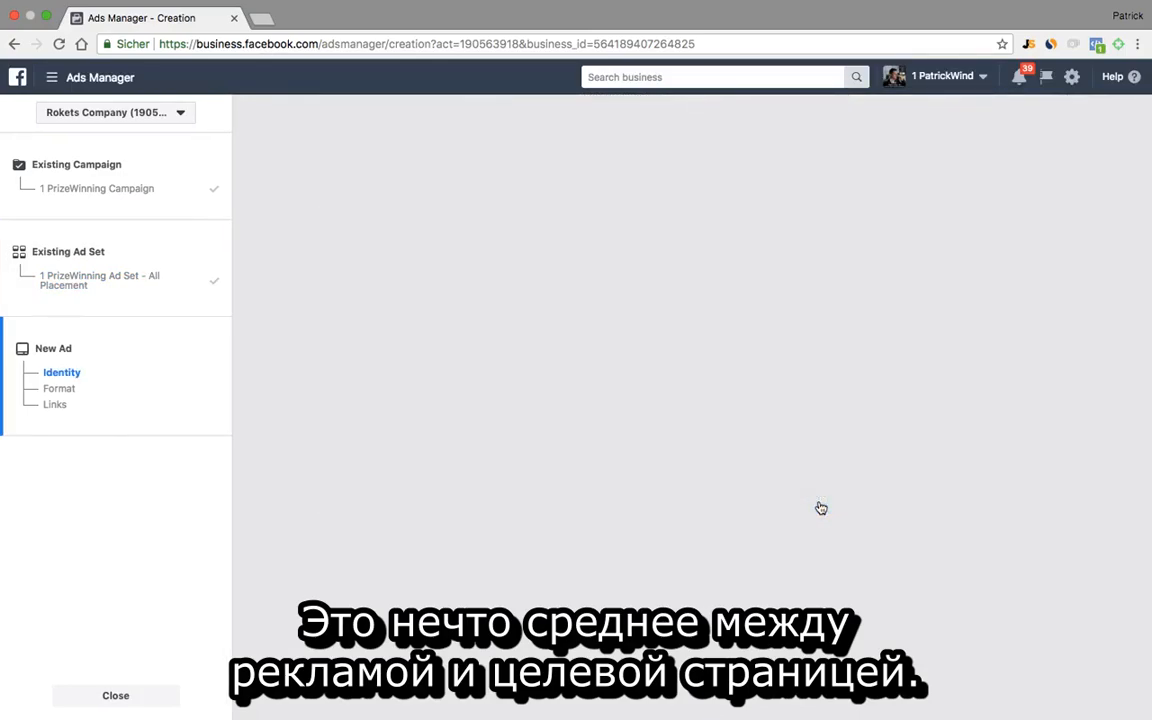
Try the Add a Fullscreen Experience option on the carousel ad, and set the ad format to Single Image.
{"action": "scroll", "coordinate": [715, 373], "scroll_direction": "down", "scroll_amount": 3}
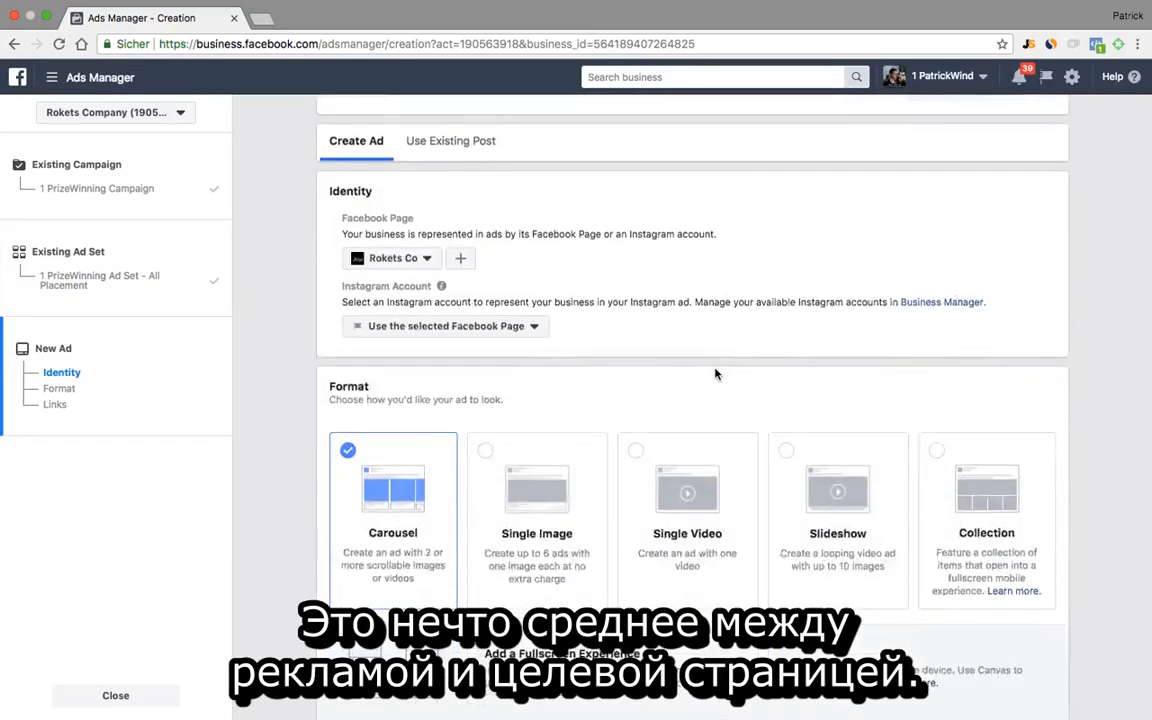
{"action": "scroll", "coordinate": [715, 373], "scroll_direction": "down", "scroll_amount": 2}
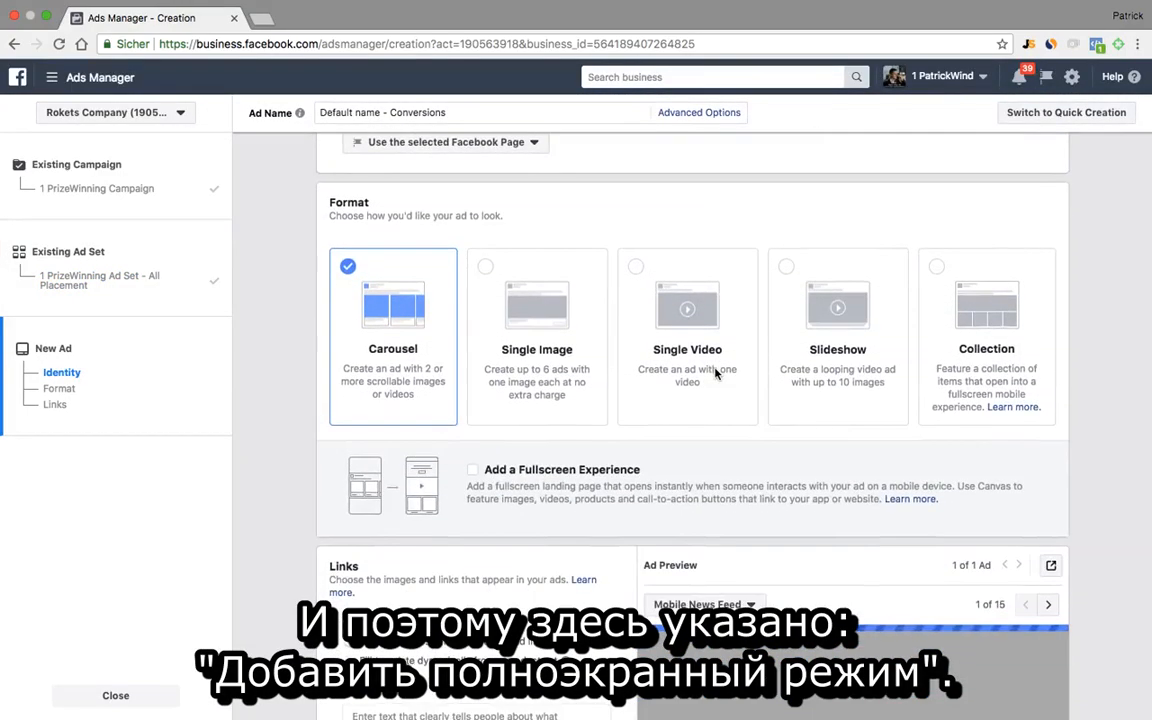
{"action": "left_click", "coordinate": [487, 469]}
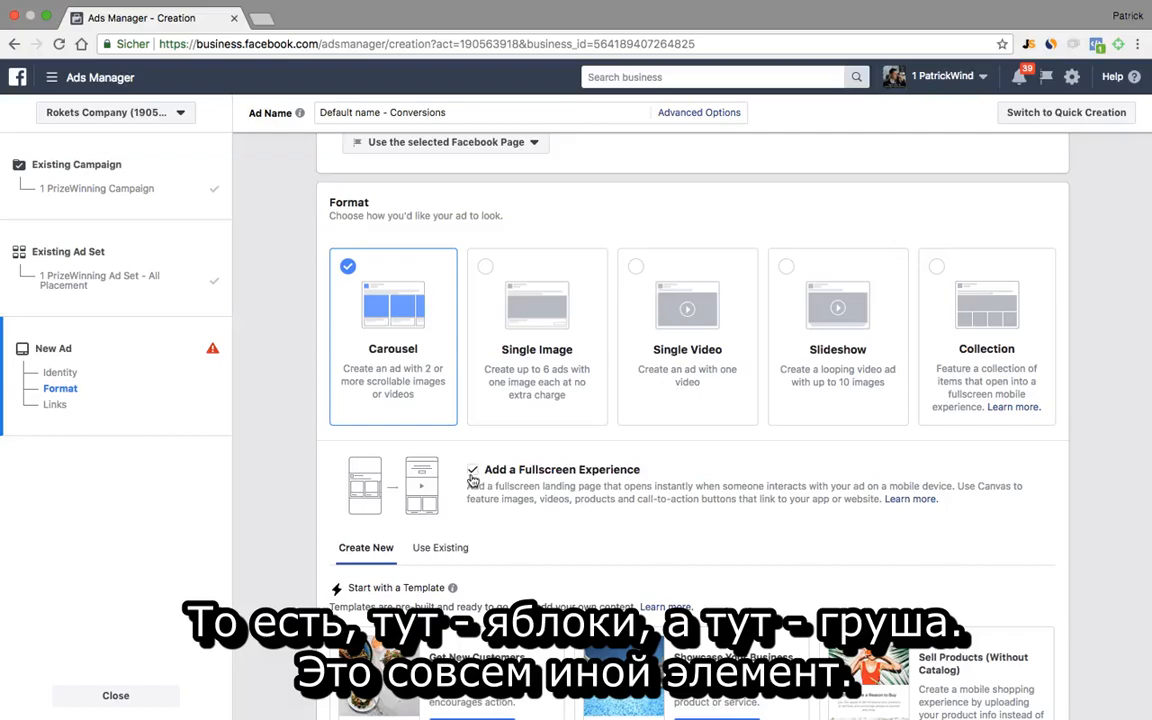
{"action": "left_click", "coordinate": [563, 356]}
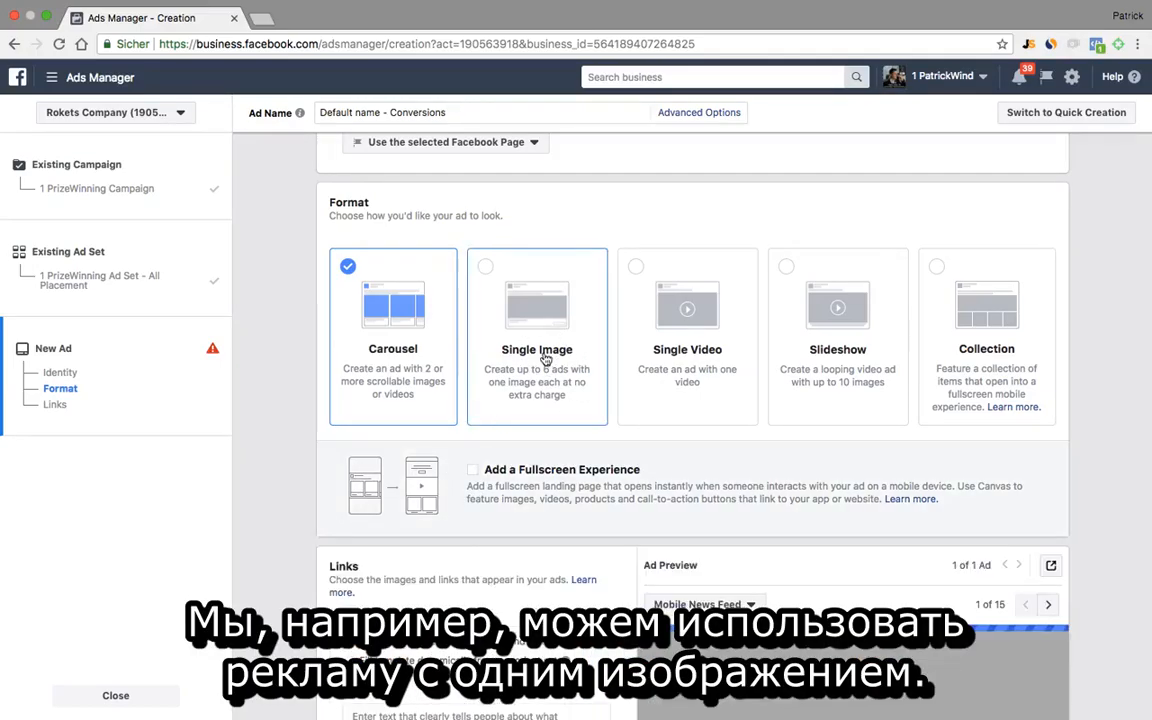
Examine the Website URL field and its suggested addresses in the ad's Links section.
{"action": "scroll", "coordinate": [643, 337], "scroll_direction": "down", "scroll_amount": 2}
{"action": "scroll", "coordinate": [647, 412], "scroll_direction": "down", "scroll_amount": 6}
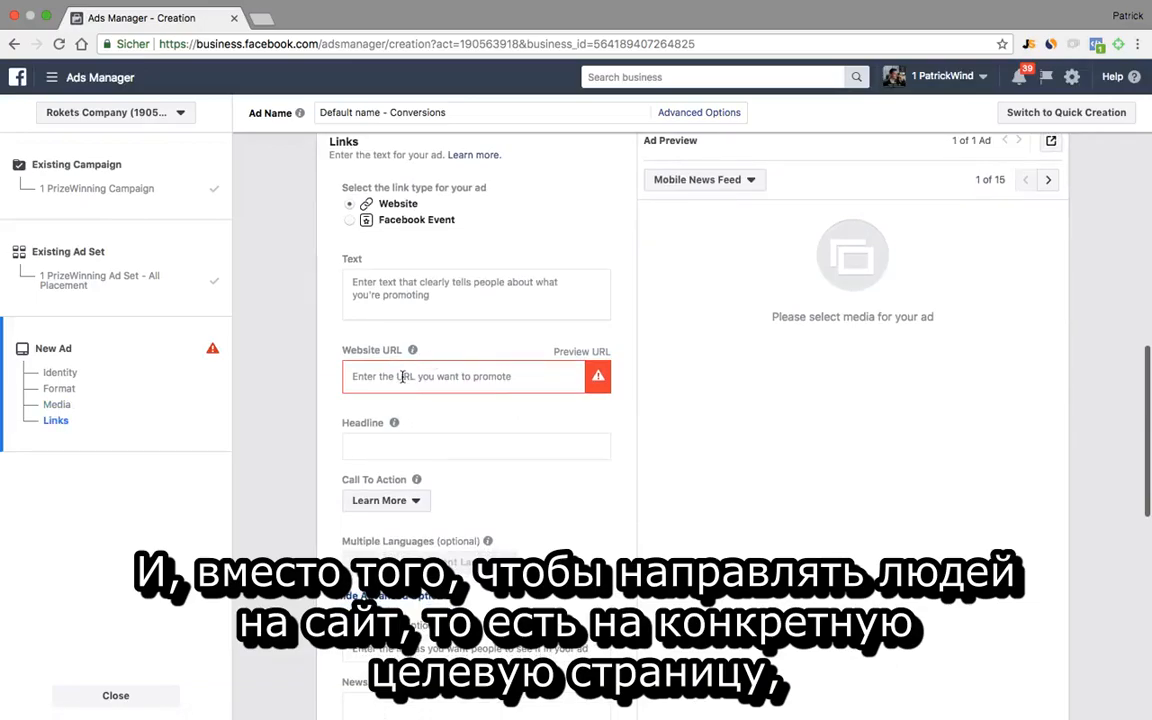
{"action": "left_click", "coordinate": [402, 377]}
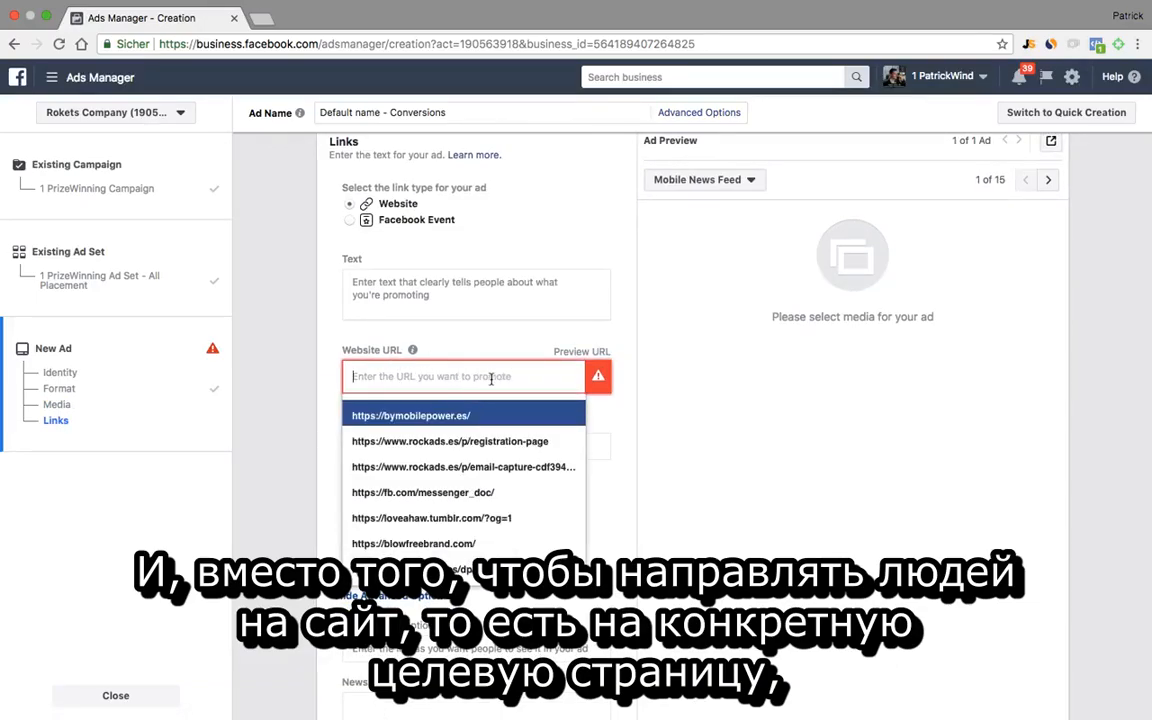
{"action": "scroll", "coordinate": [607, 237], "scroll_direction": "up", "scroll_amount": 6}
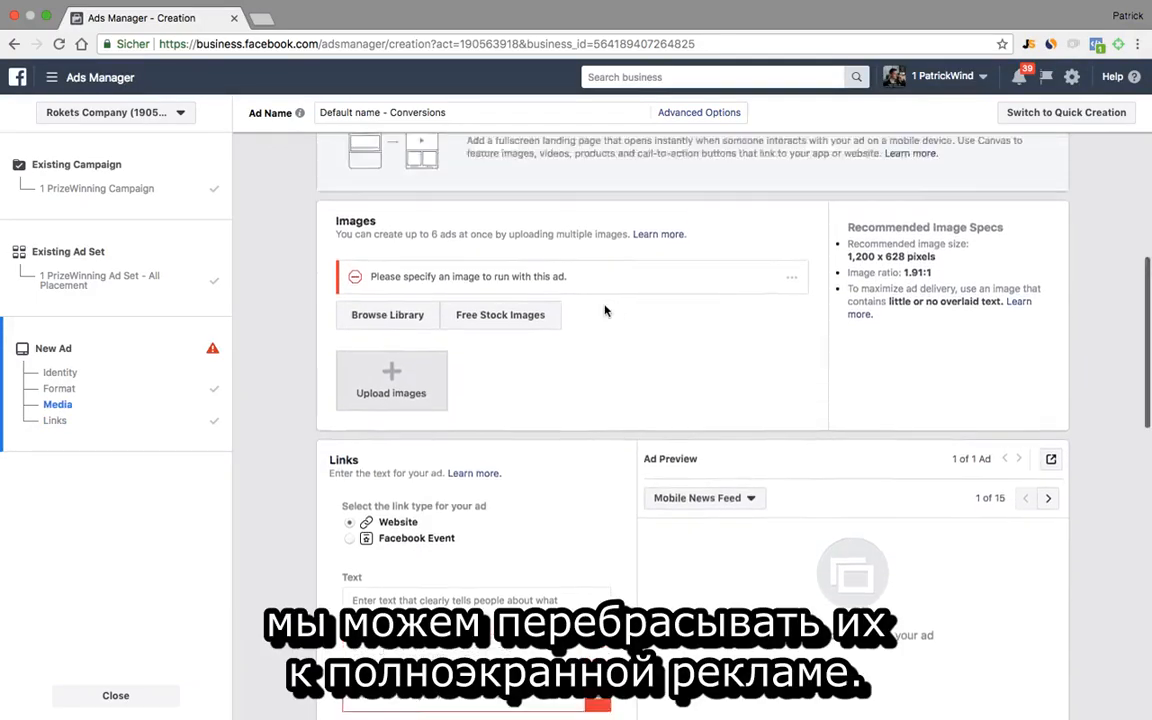
{"action": "scroll", "coordinate": [604, 310], "scroll_direction": "up", "scroll_amount": 2}
{"action": "scroll", "coordinate": [540, 303], "scroll_direction": "down", "scroll_amount": 2}
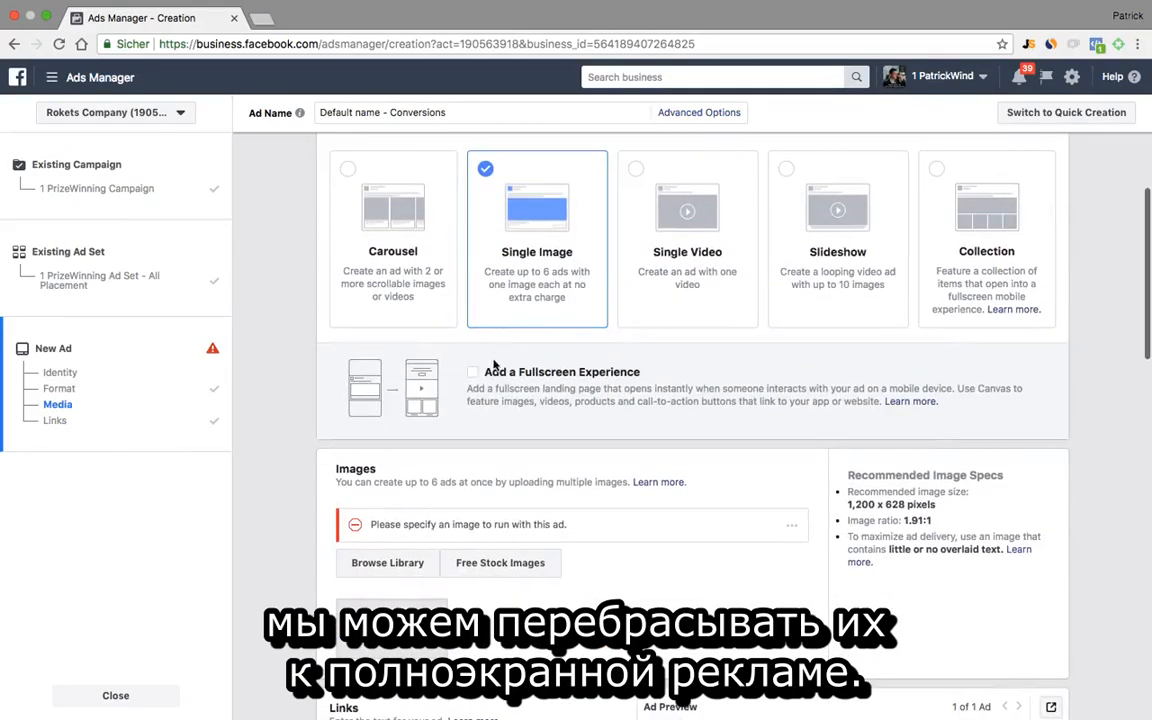
Enable Add a Fullscreen Experience for the single-image ad to glance at its templates, and disable it again.
{"action": "left_click", "coordinate": [474, 373]}
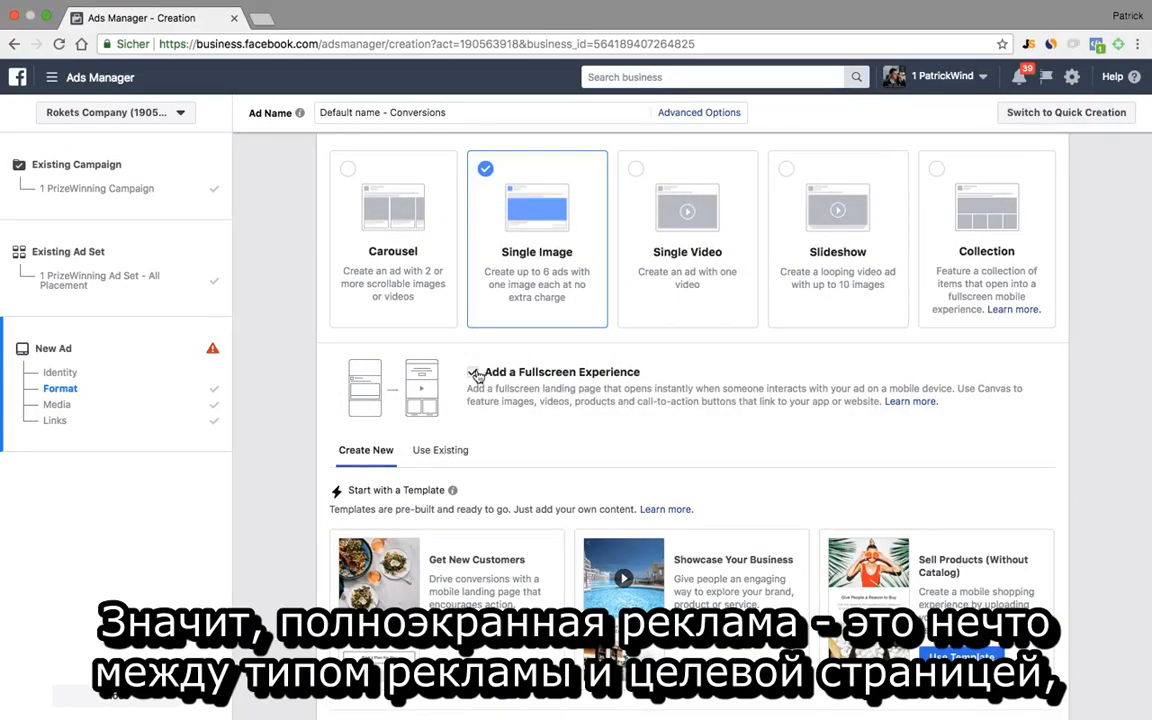
{"action": "left_click", "coordinate": [474, 373]}
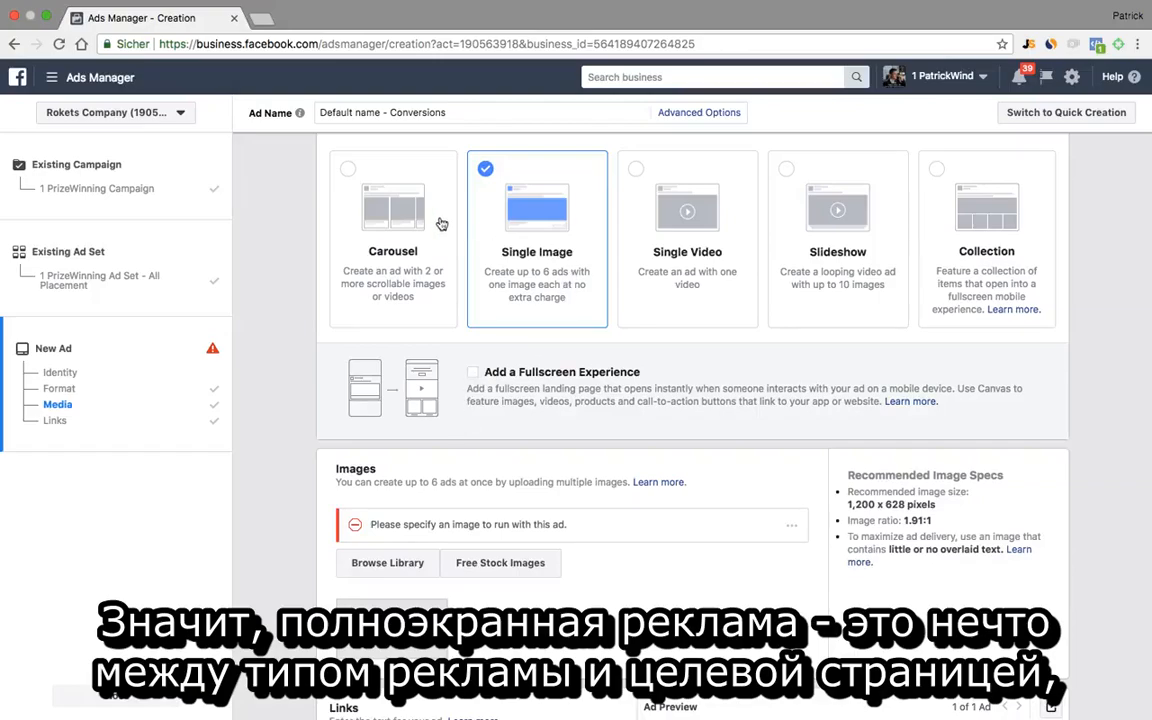
{"action": "scroll", "coordinate": [836, 303], "scroll_direction": "down", "scroll_amount": 5}
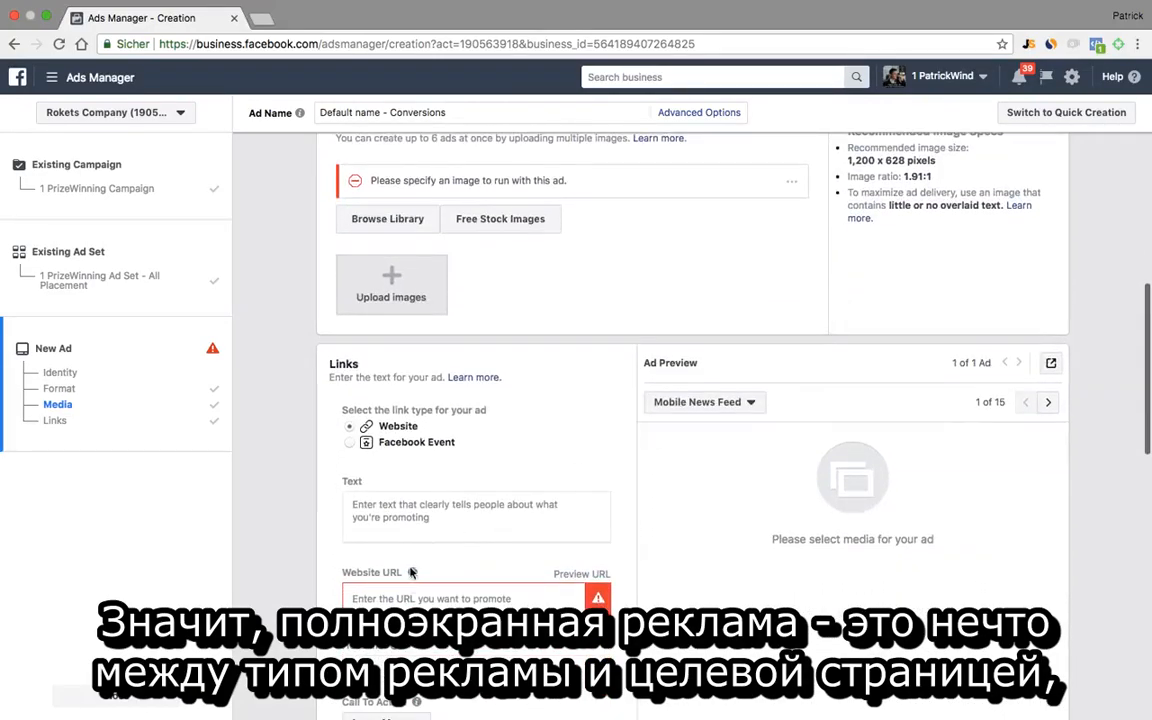
{"action": "scroll", "coordinate": [497, 477], "scroll_direction": "up", "scroll_amount": 3}
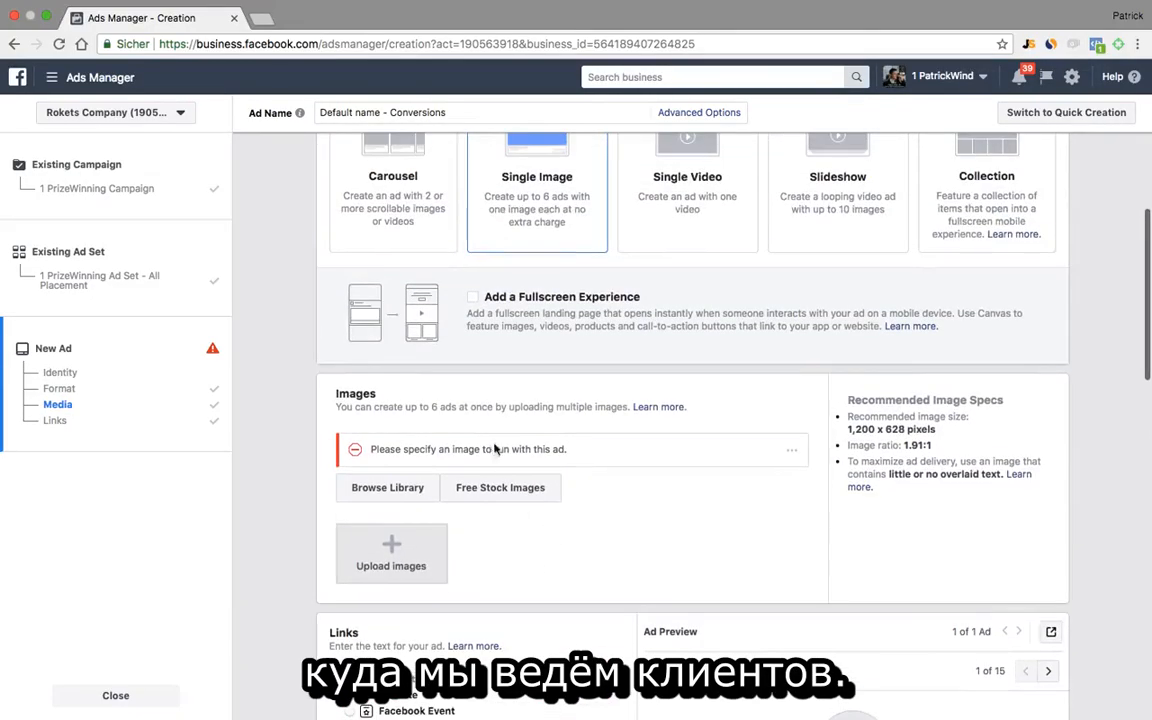
Read the Add a Fullscreen Experience description, covering the mobile landing page, its possible content and the Canvas option.
{"action": "left_click_drag", "start_coordinate": [466, 313], "coordinate": [712, 346]}
{"action": "left_click", "coordinate": [544, 311]}
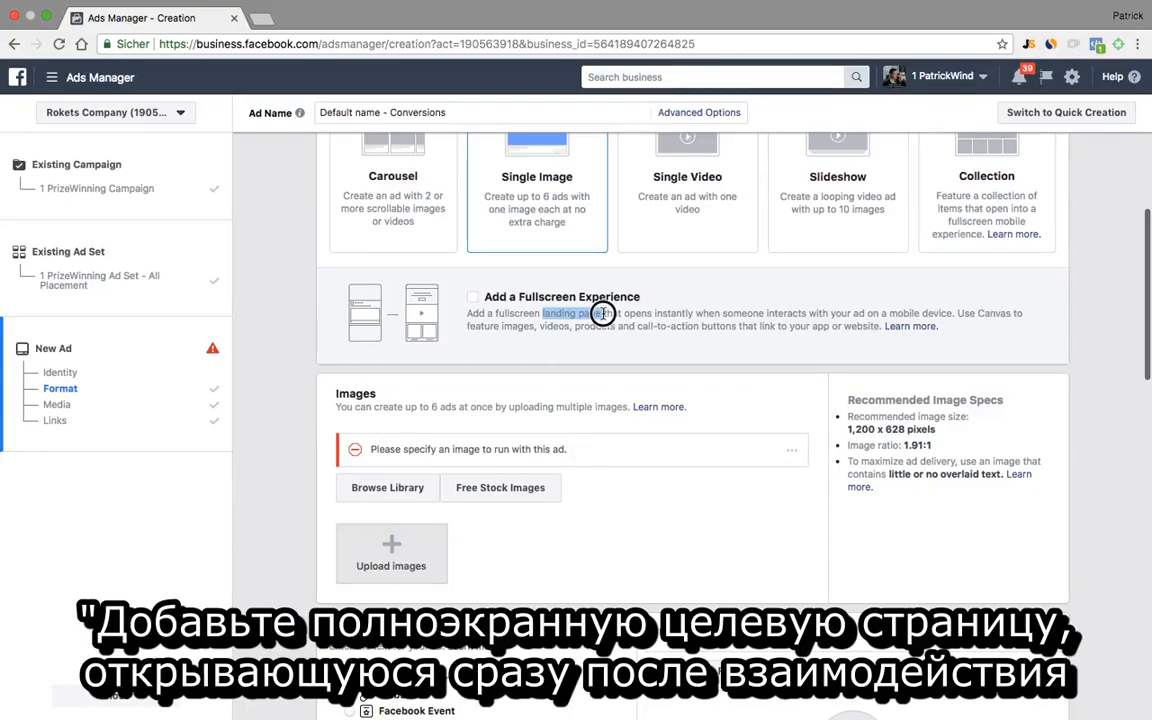
{"action": "left_click_drag", "start_coordinate": [607, 313], "coordinate": [667, 313]}
{"action": "left_click_drag", "start_coordinate": [737, 313], "coordinate": [851, 313]}
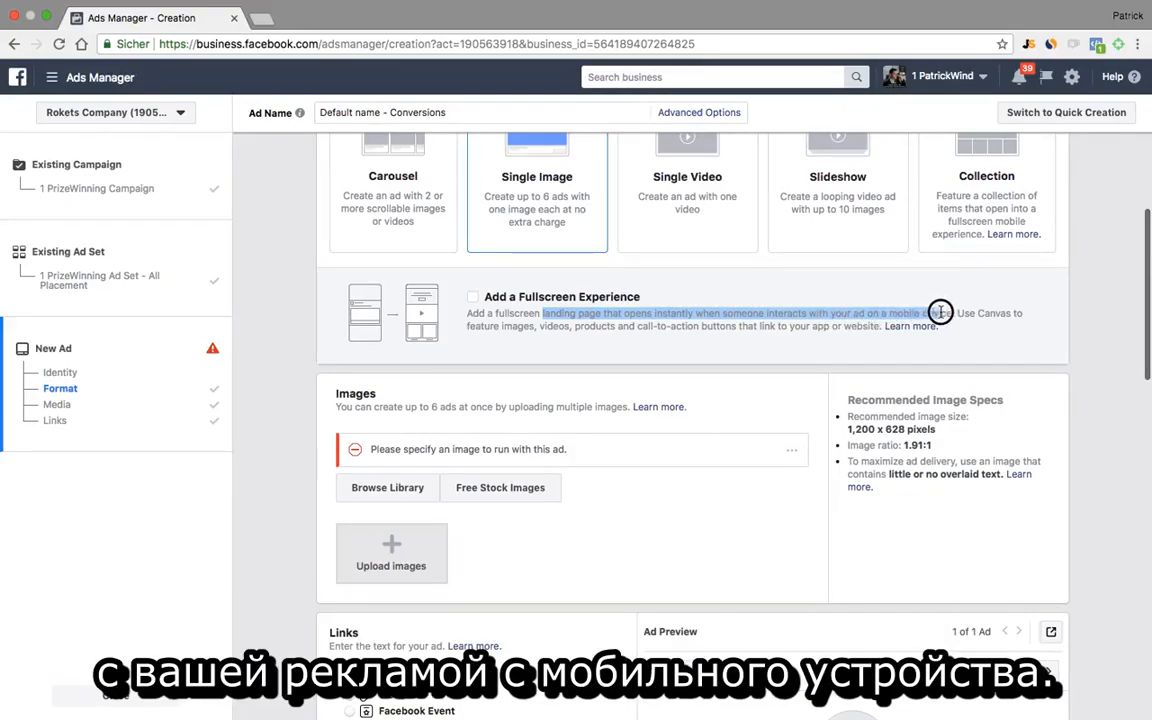
{"action": "left_click", "coordinate": [871, 307]}
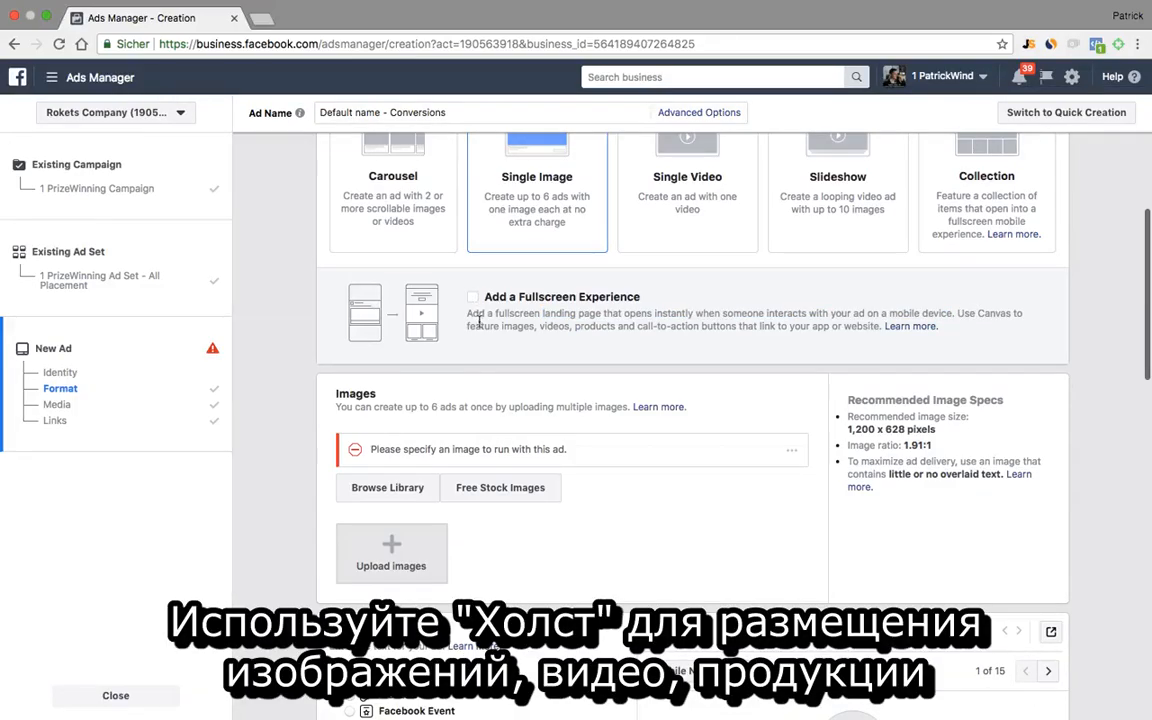
{"action": "left_click_drag", "start_coordinate": [507, 327], "coordinate": [738, 331]}
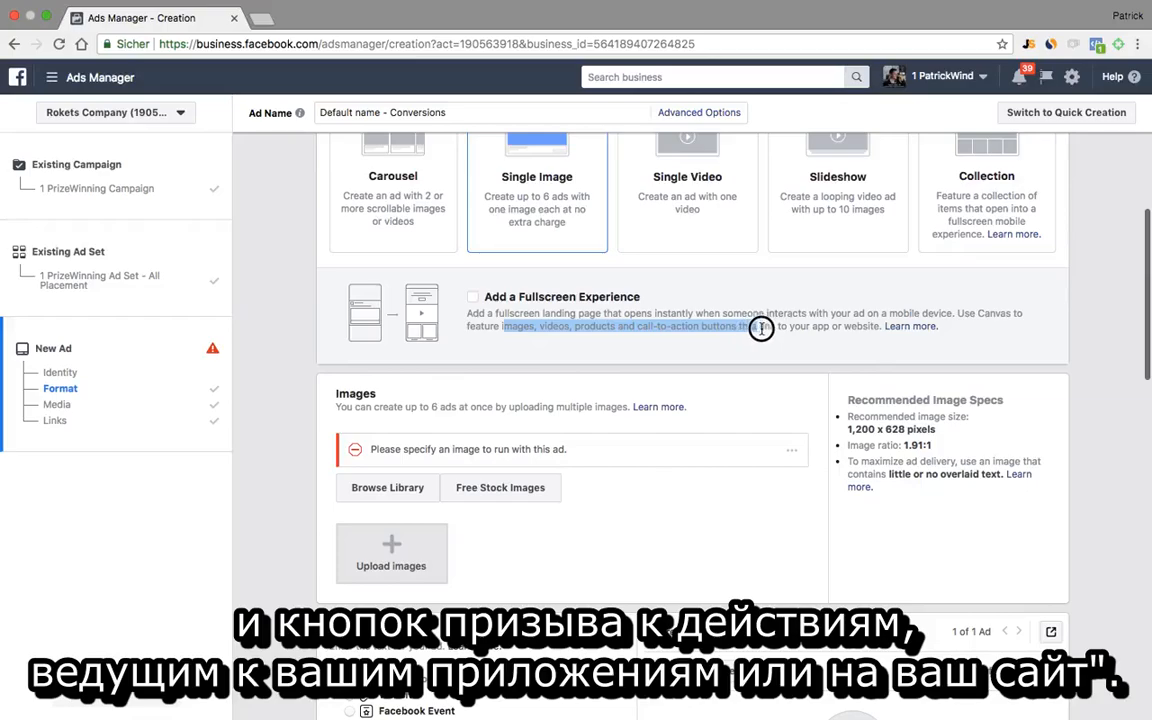
{"action": "left_click", "coordinate": [851, 326]}
{"action": "scroll", "coordinate": [790, 335], "scroll_direction": "up", "scroll_amount": 1}
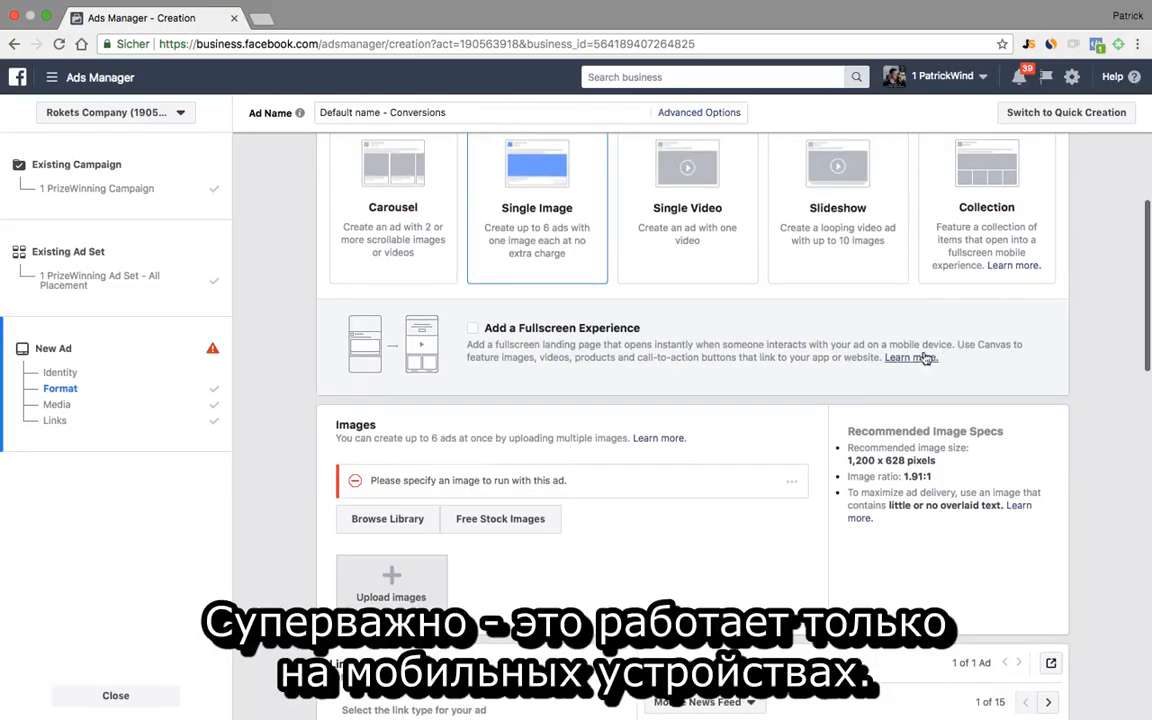
{"action": "left_click_drag", "start_coordinate": [889, 344], "coordinate": [952, 344]}
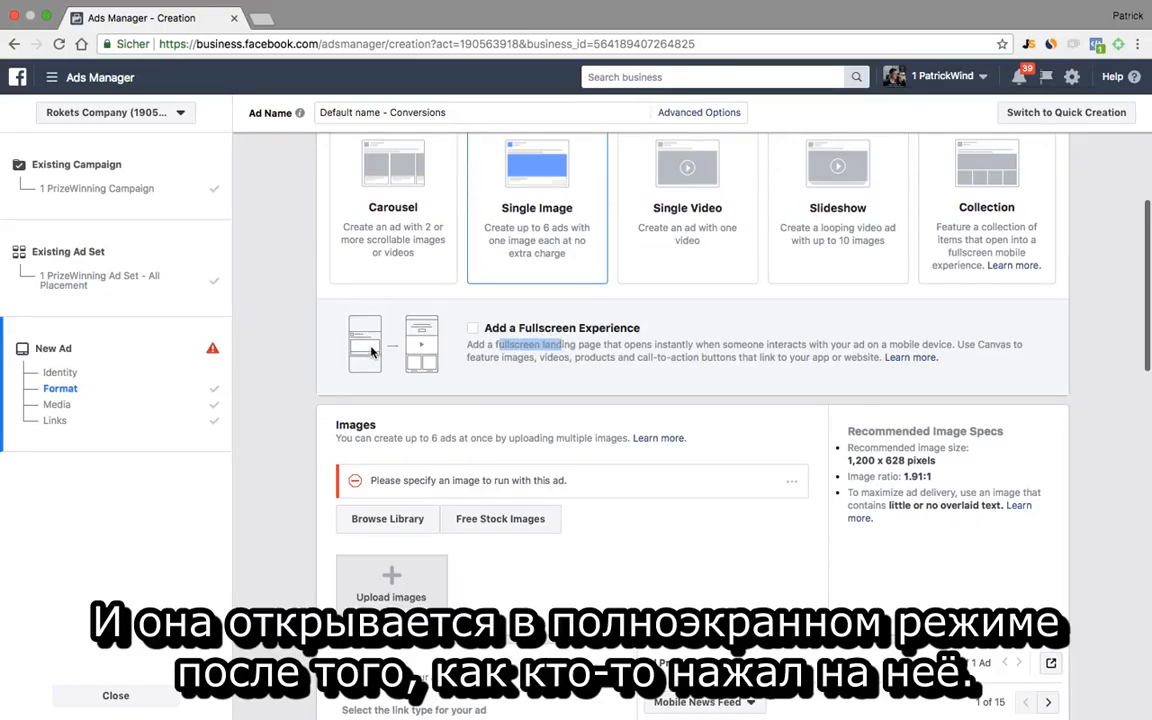
{"action": "scroll", "coordinate": [627, 313], "scroll_direction": "up", "scroll_amount": 1}
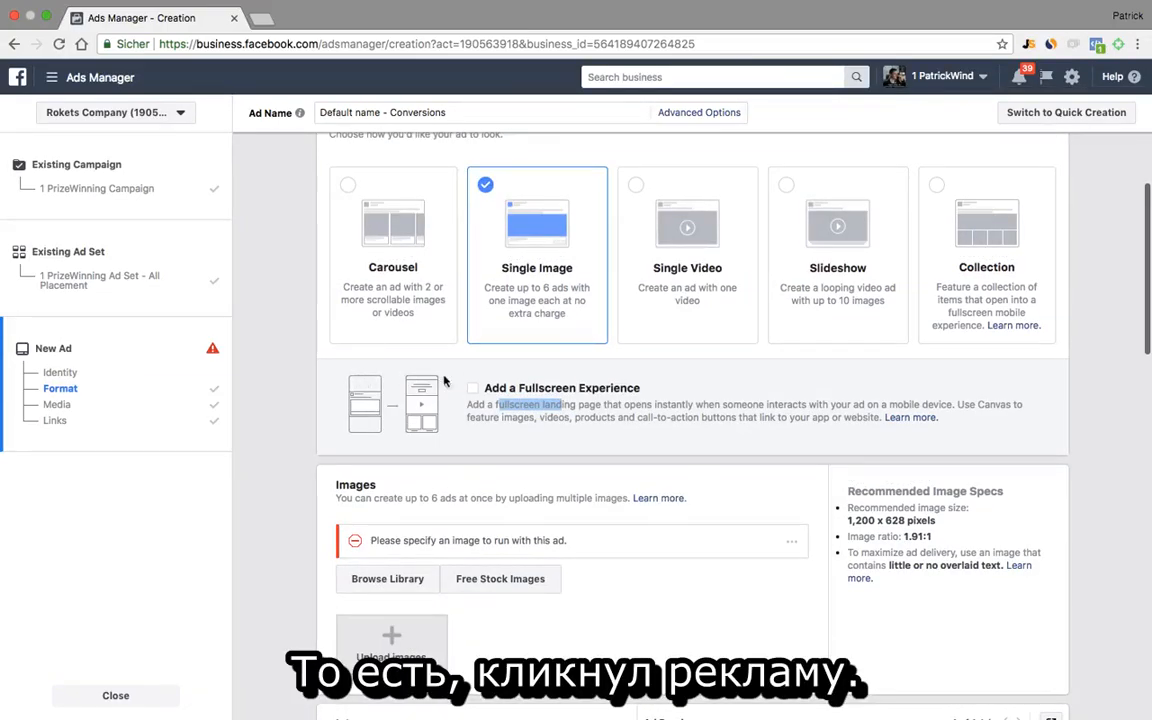
{"action": "scroll", "coordinate": [567, 314], "scroll_direction": "down", "scroll_amount": 1}
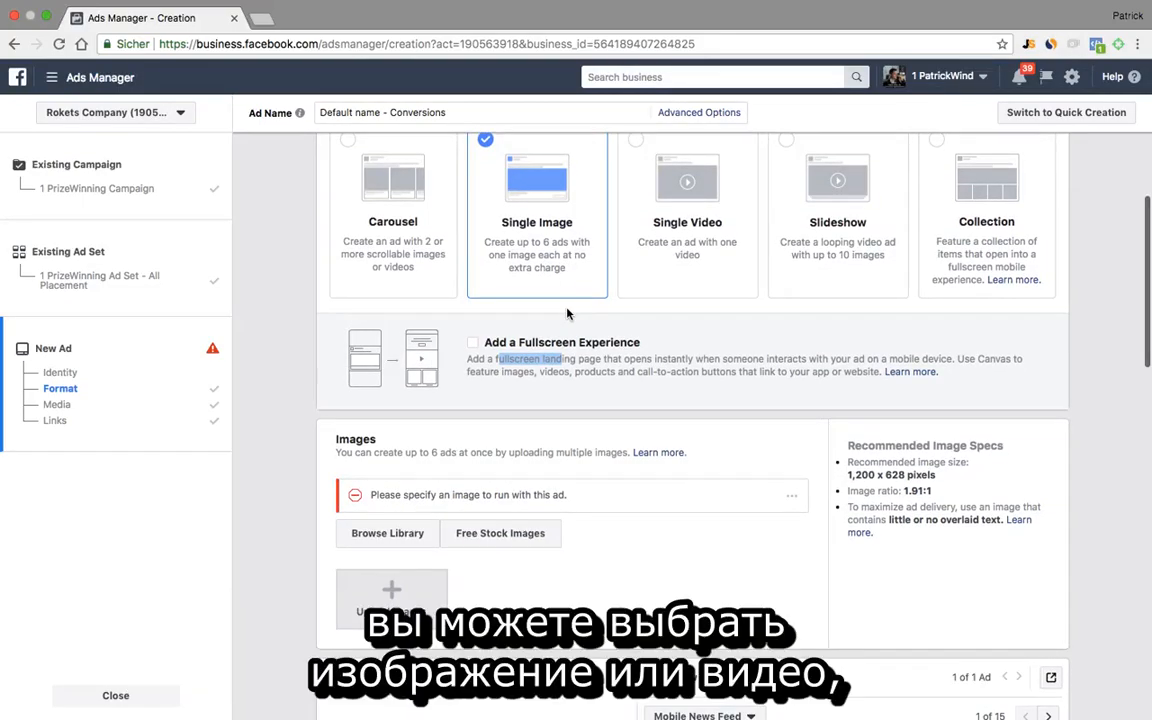
Add the 600 × 600 black bead bracelet picture from the account's image library to the ad.
{"action": "scroll", "coordinate": [558, 322], "scroll_direction": "down", "scroll_amount": 1}
{"action": "left_click", "coordinate": [420, 481]}
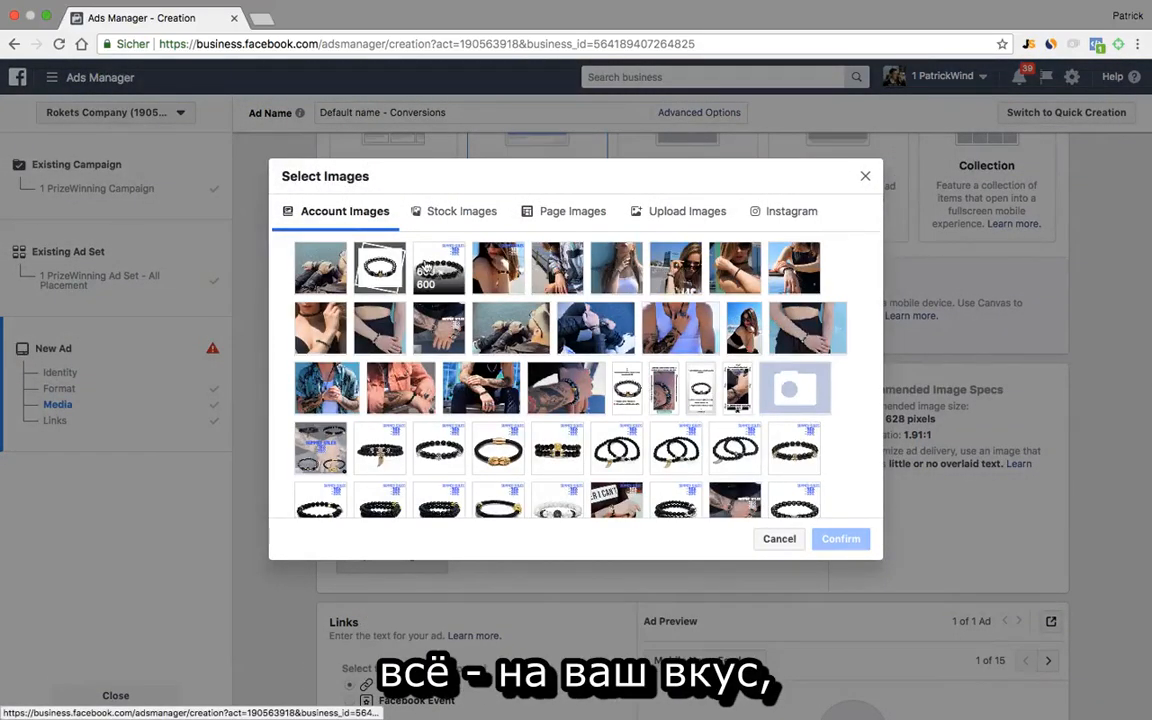
{"action": "left_click", "coordinate": [440, 268]}
{"action": "left_click", "coordinate": [841, 539]}
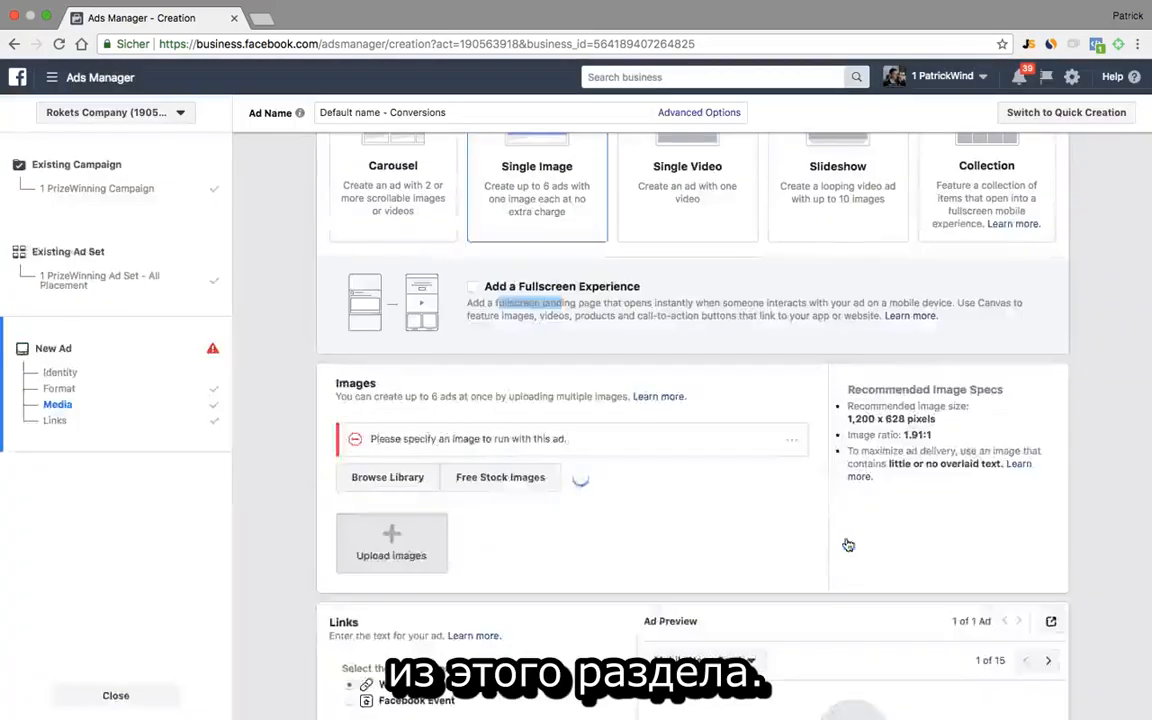
Review the Mobile News Feed preview of the bracelet ad alongside its link fields.
{"action": "scroll", "coordinate": [656, 443], "scroll_direction": "down", "scroll_amount": 2}
{"action": "scroll", "coordinate": [656, 443], "scroll_direction": "down", "scroll_amount": 4}
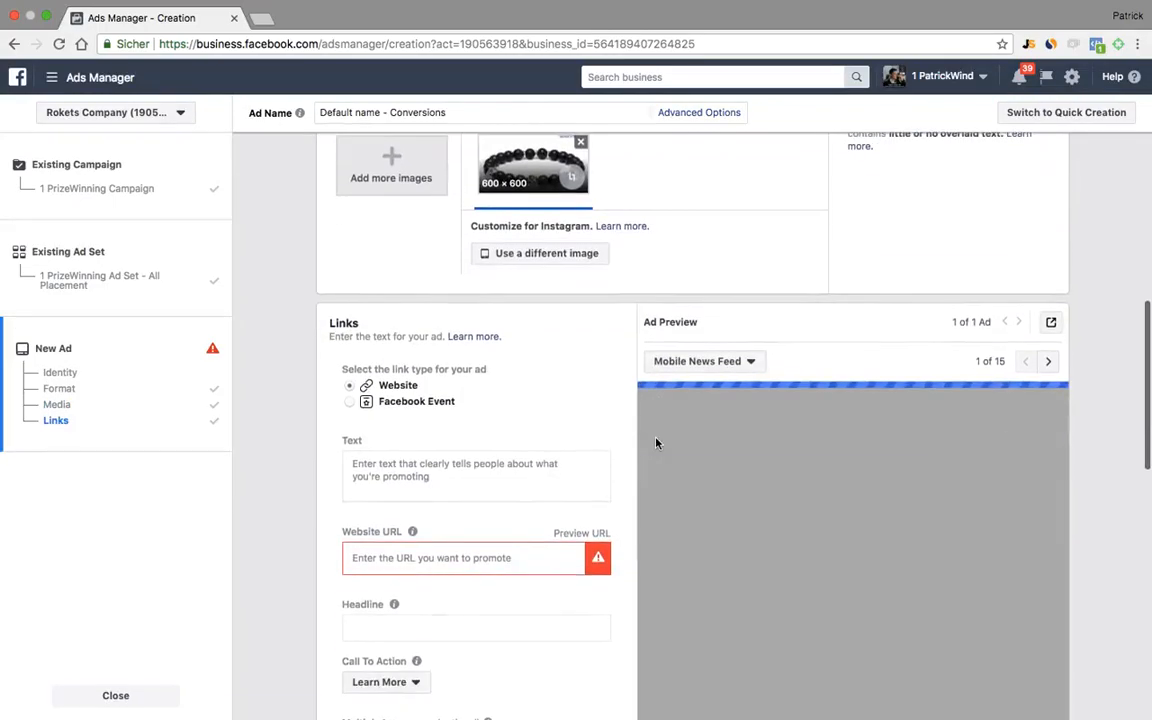
{"action": "scroll", "coordinate": [610, 374], "scroll_direction": "up", "scroll_amount": 6}
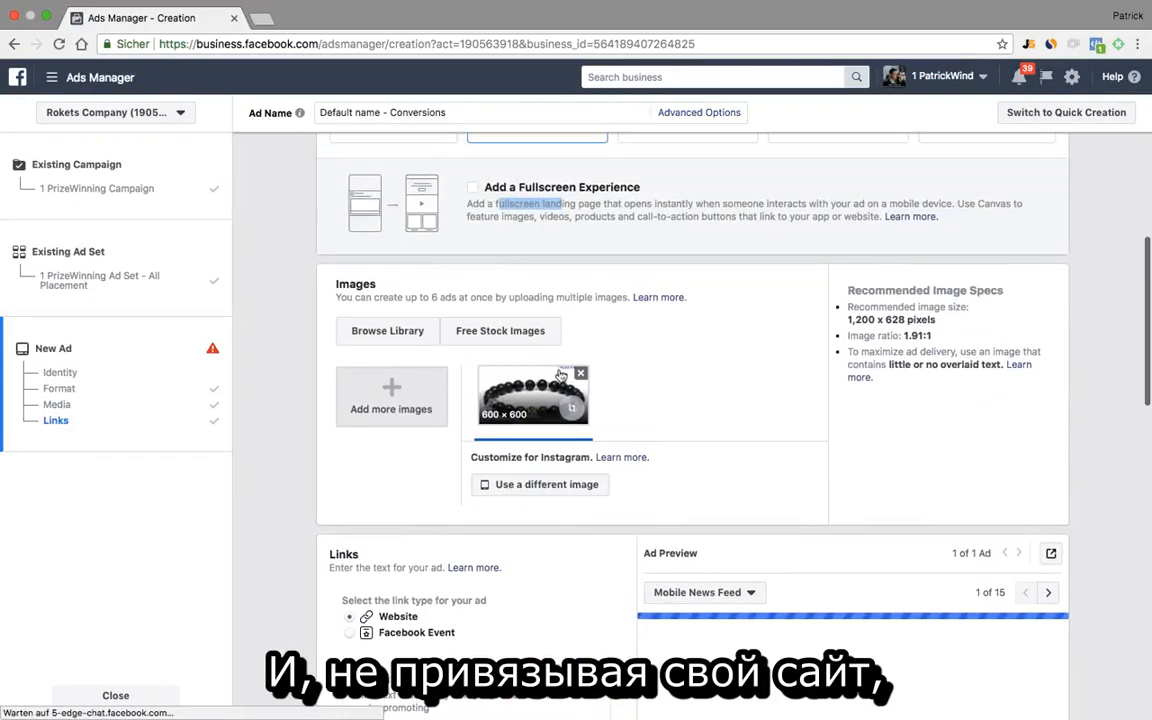
{"action": "scroll", "coordinate": [640, 393], "scroll_direction": "down", "scroll_amount": 5}
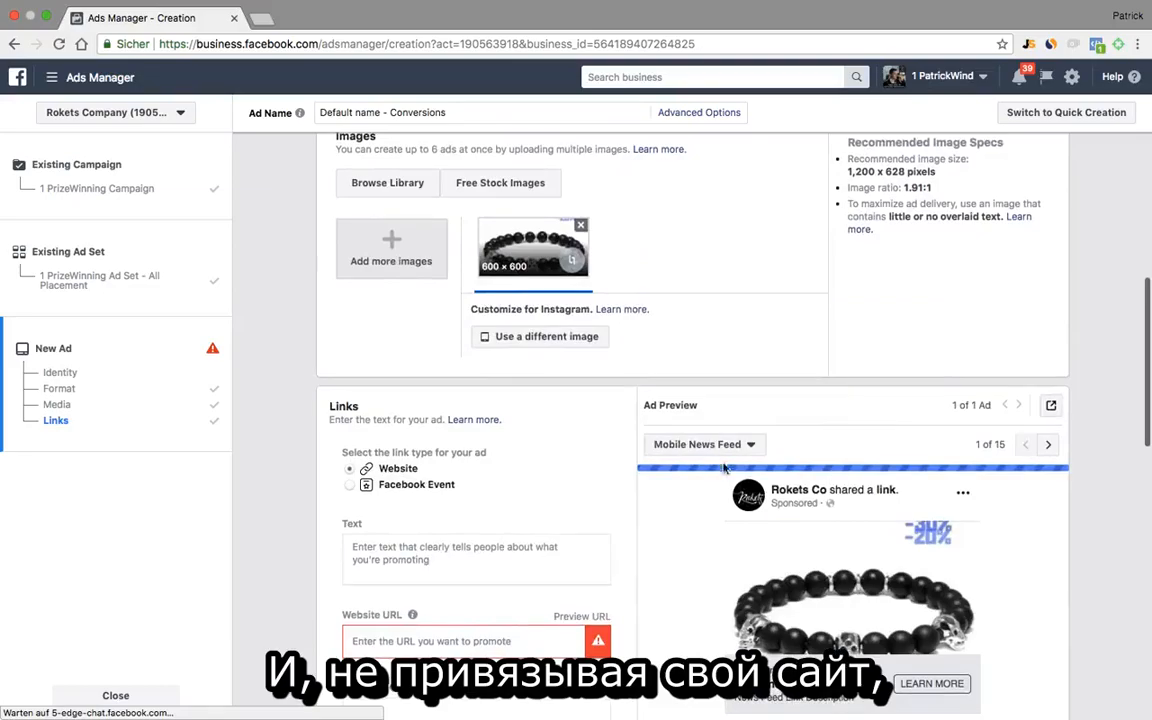
{"action": "scroll", "coordinate": [798, 580], "scroll_direction": "down", "scroll_amount": 6}
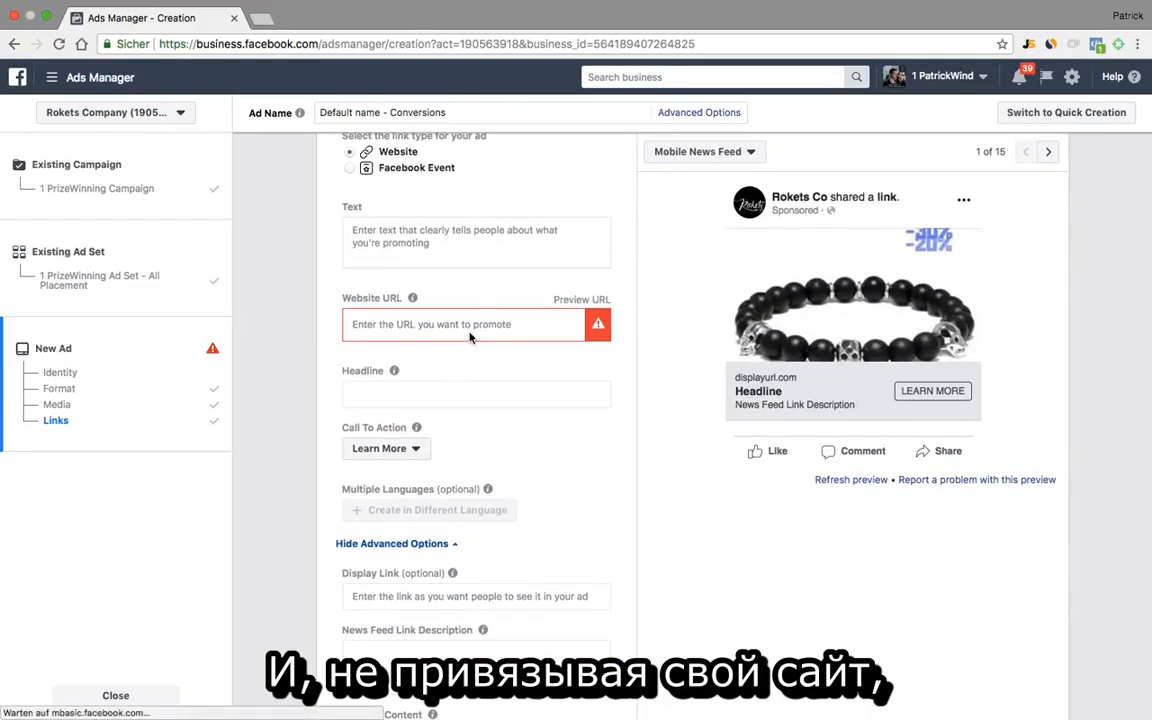
Turn on Add a Fullscreen Experience for the bracelet ad and look over the templates and the advanced Canvas builder option.
{"action": "scroll", "coordinate": [488, 355], "scroll_direction": "up", "scroll_amount": 10}
{"action": "scroll", "coordinate": [490, 353], "scroll_direction": "up", "scroll_amount": 2}
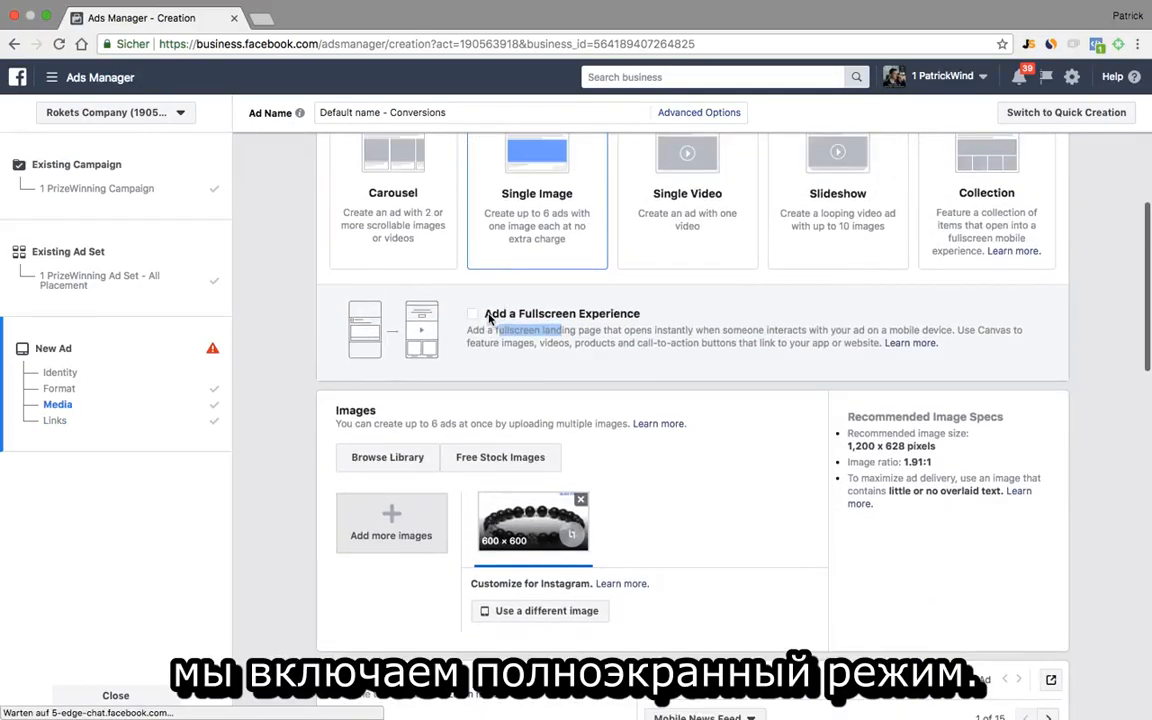
{"action": "scroll", "coordinate": [489, 316], "scroll_direction": "up", "scroll_amount": 1}
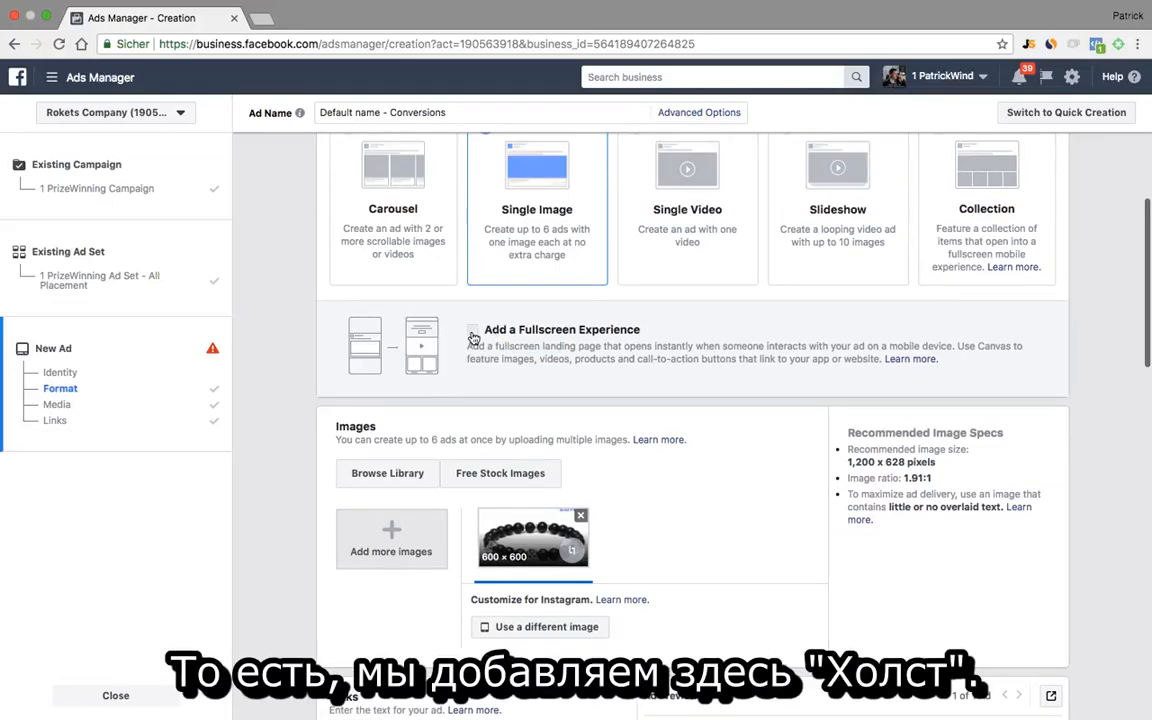
{"action": "left_click", "coordinate": [473, 334]}
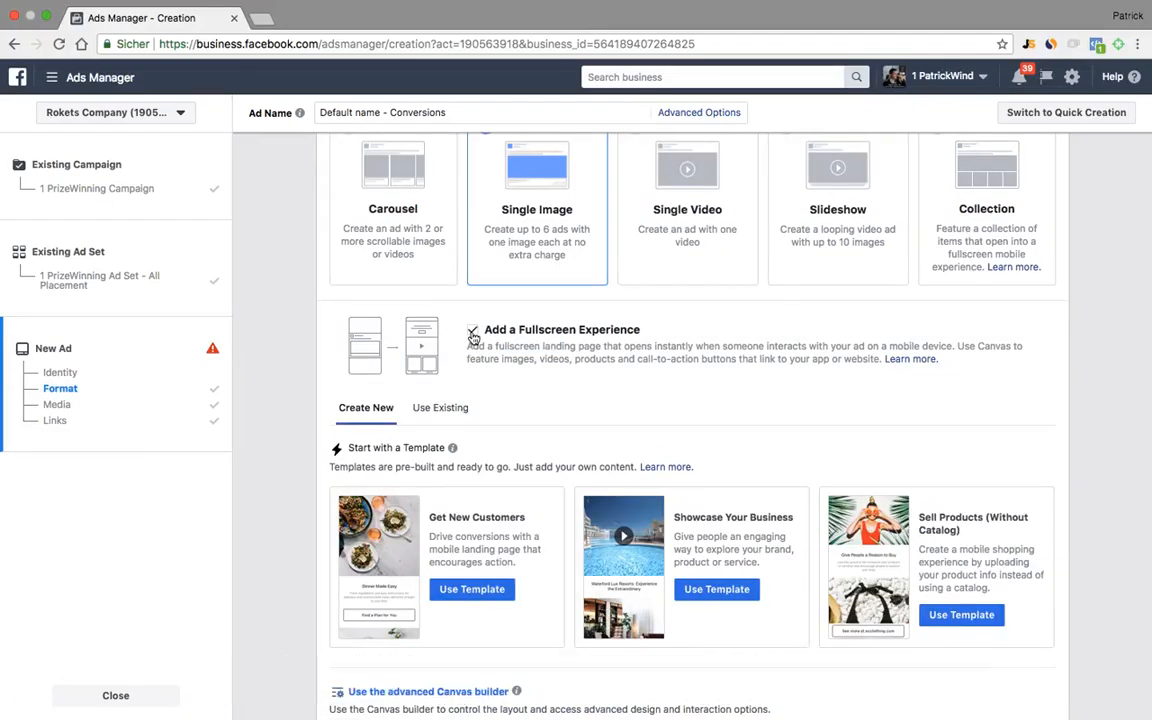
{"action": "scroll", "coordinate": [706, 414], "scroll_direction": "down", "scroll_amount": 2}
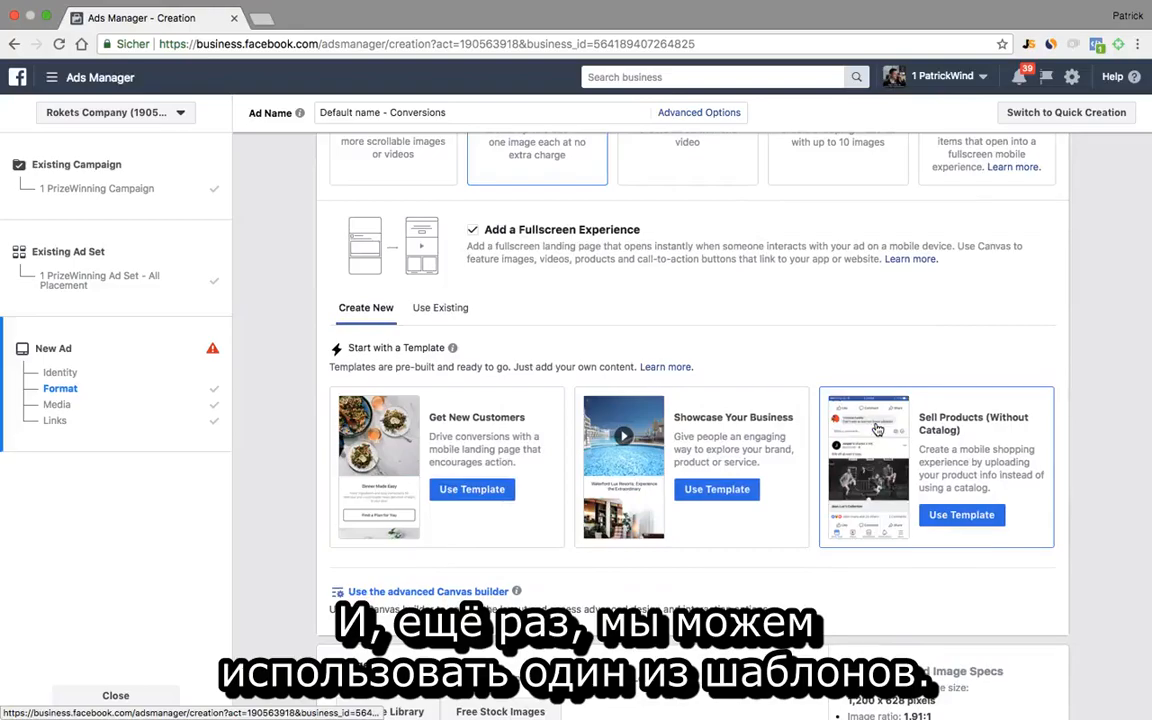
{"action": "scroll", "coordinate": [540, 428], "scroll_direction": "down", "scroll_amount": 2}
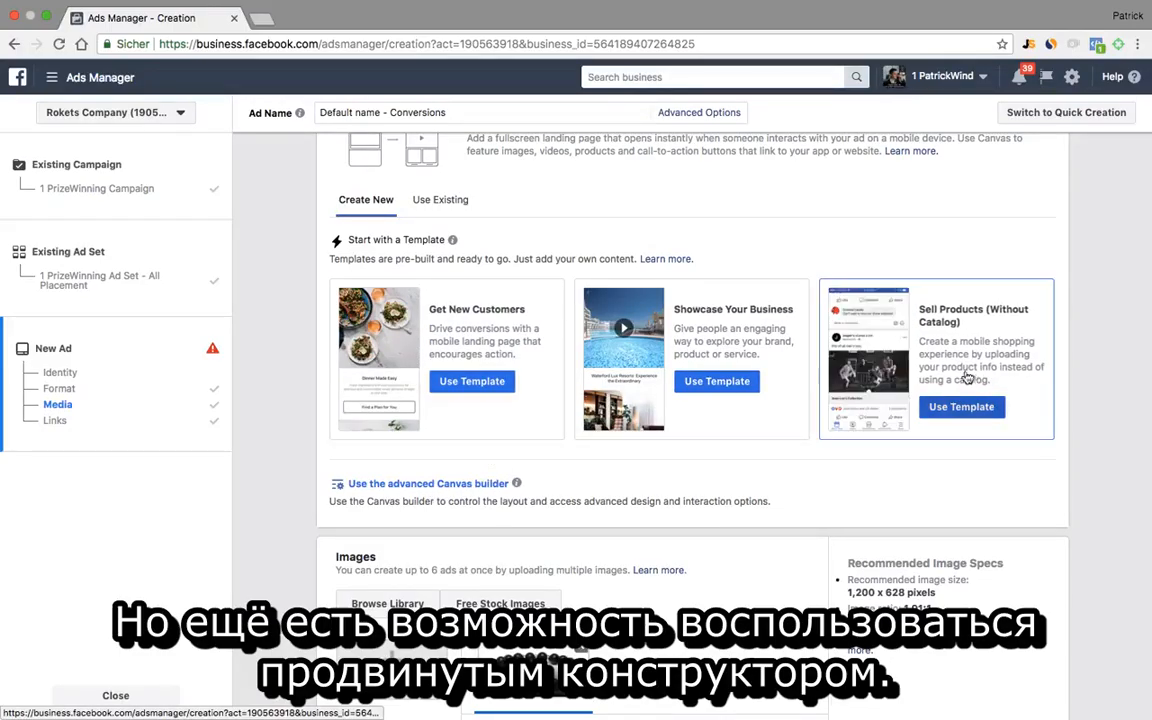
Start the fullscreen experience from the Sell Products (Without Catalog) template and look over its editable sections.
{"action": "left_click", "coordinate": [961, 406]}
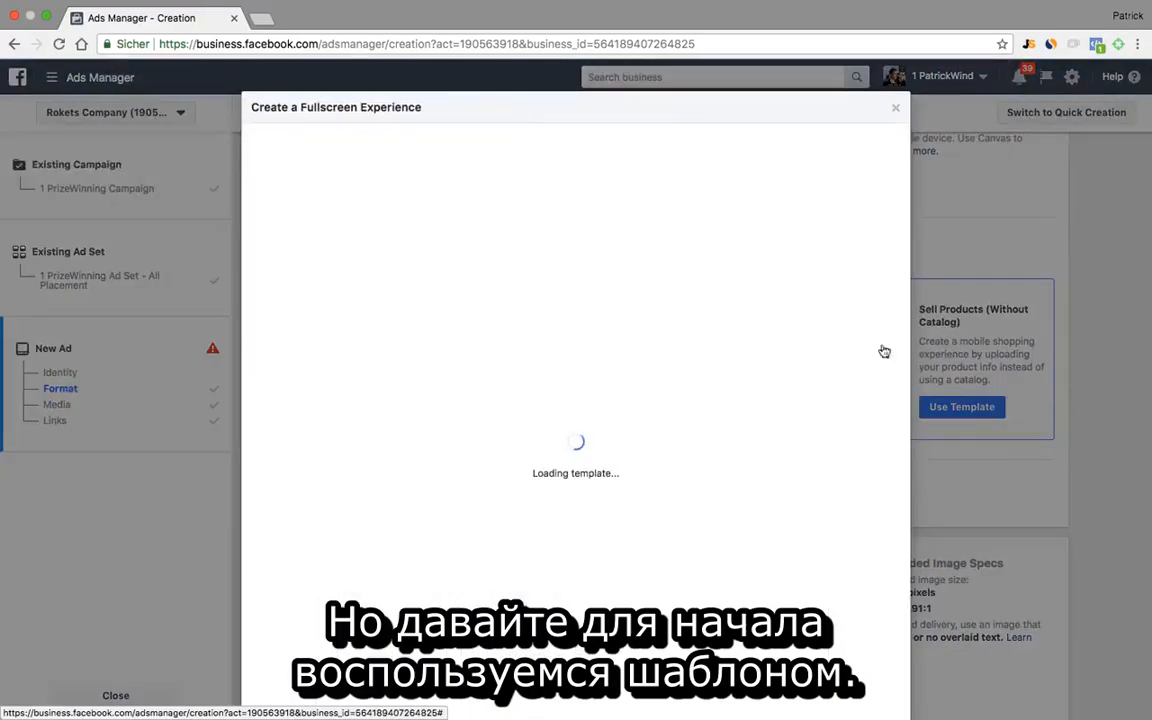
{"action": "scroll", "coordinate": [583, 218], "scroll_direction": "down", "scroll_amount": 2}
{"action": "scroll", "coordinate": [433, 271], "scroll_direction": "down", "scroll_amount": 5}
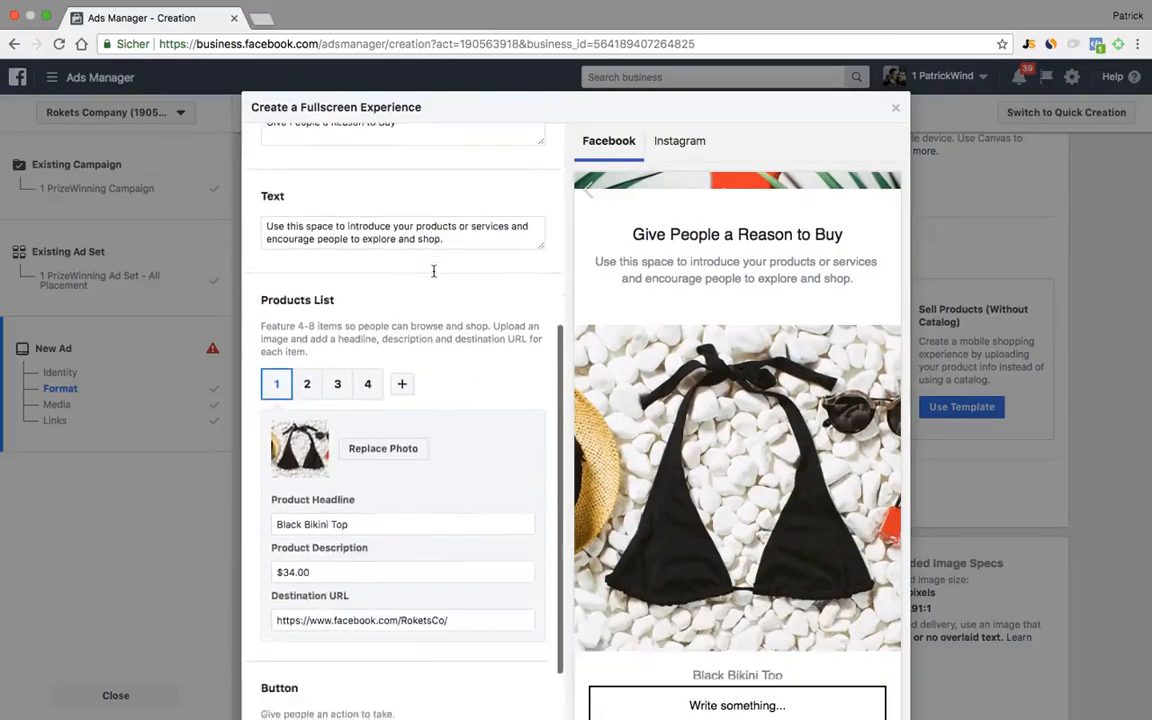
{"action": "scroll", "coordinate": [433, 271], "scroll_direction": "up", "scroll_amount": 5}
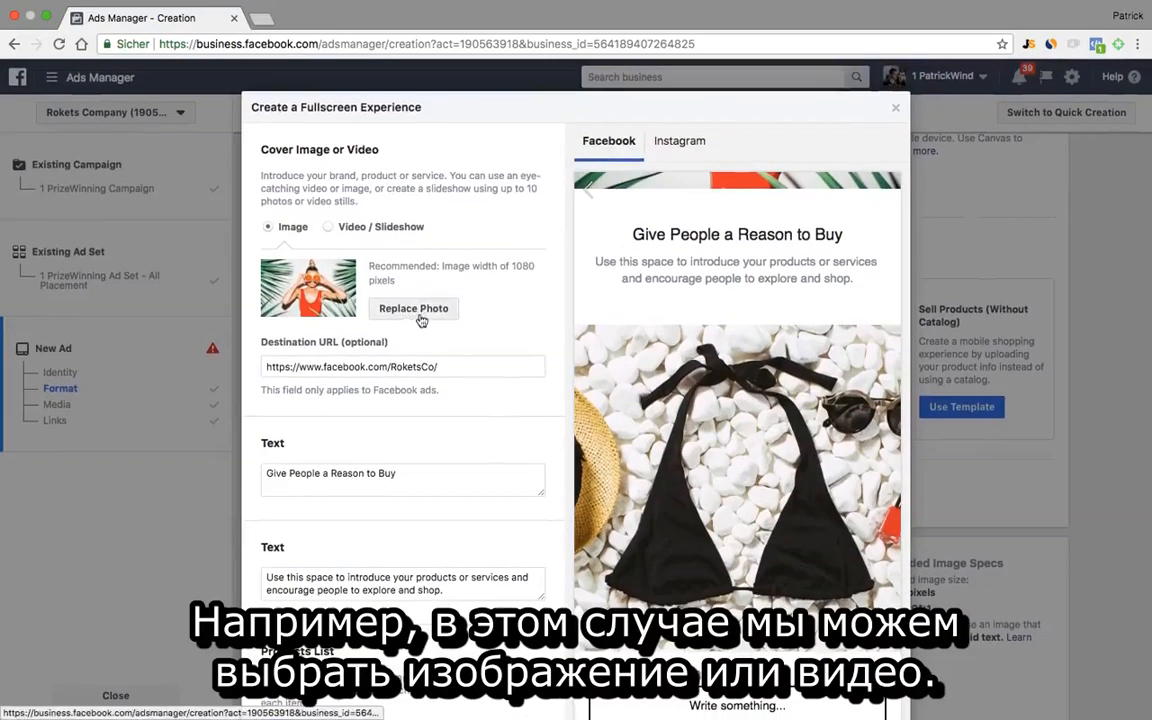
Switch the cover to Video / Slideshow and use the first 0:04 video from the video library.
{"action": "left_click", "coordinate": [330, 227]}
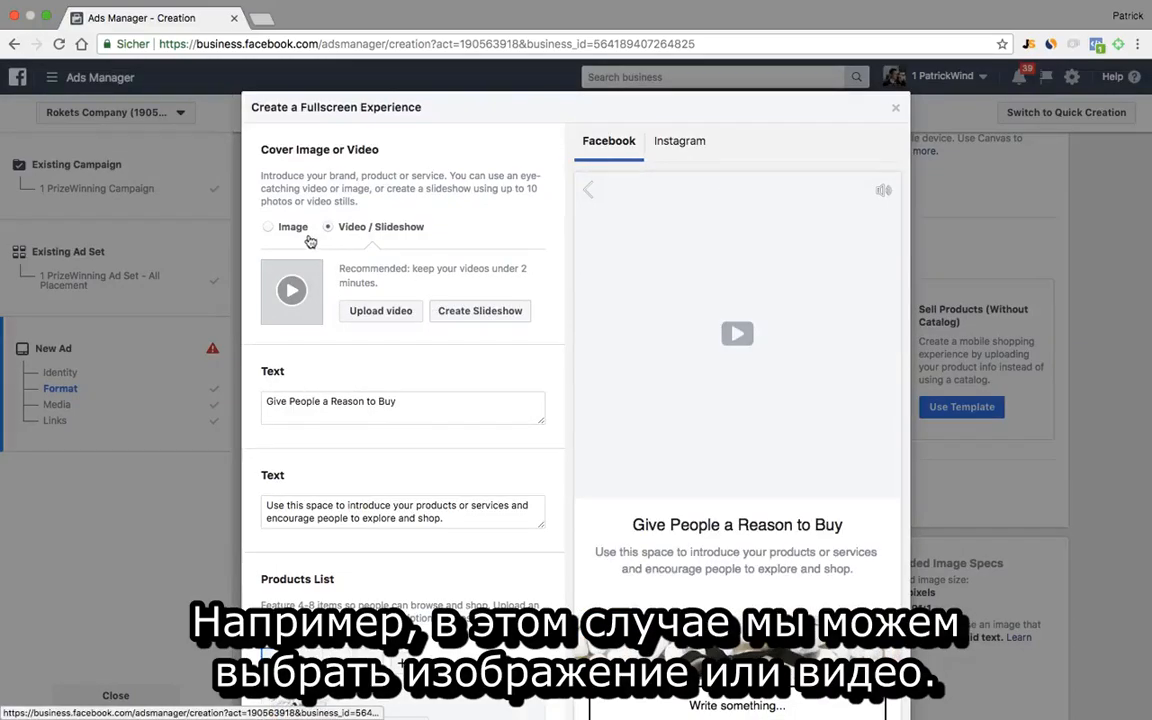
{"action": "left_click", "coordinate": [402, 320]}
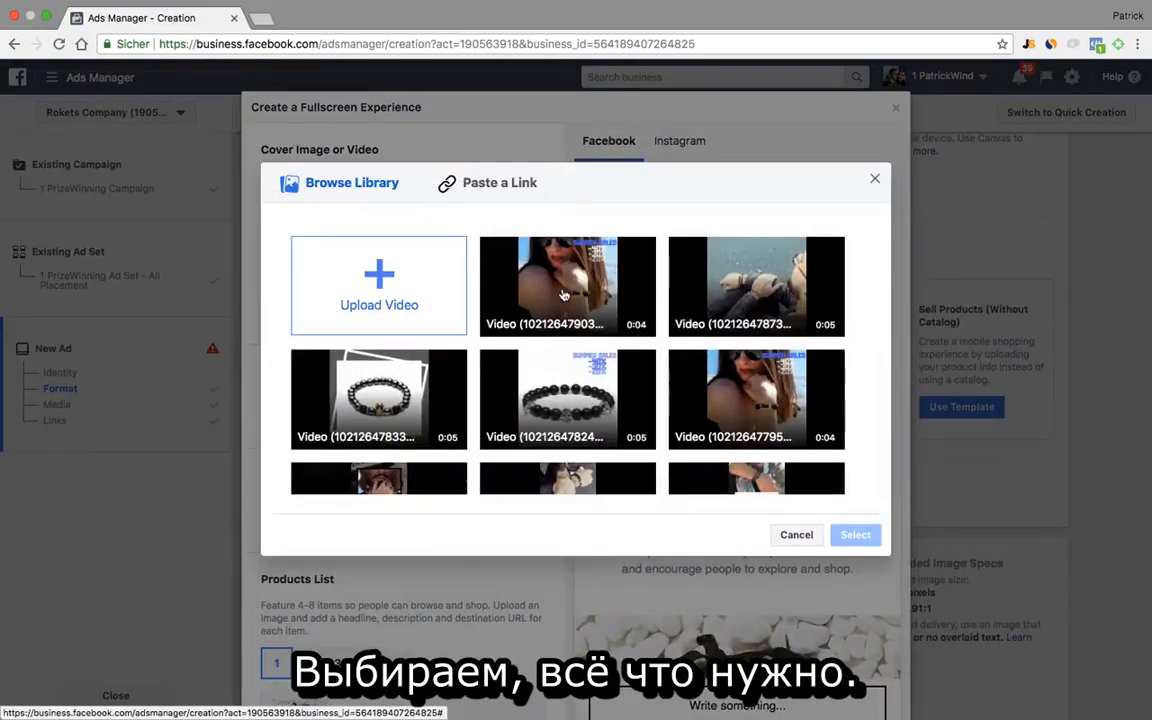
{"action": "key", "text": "Escape"}
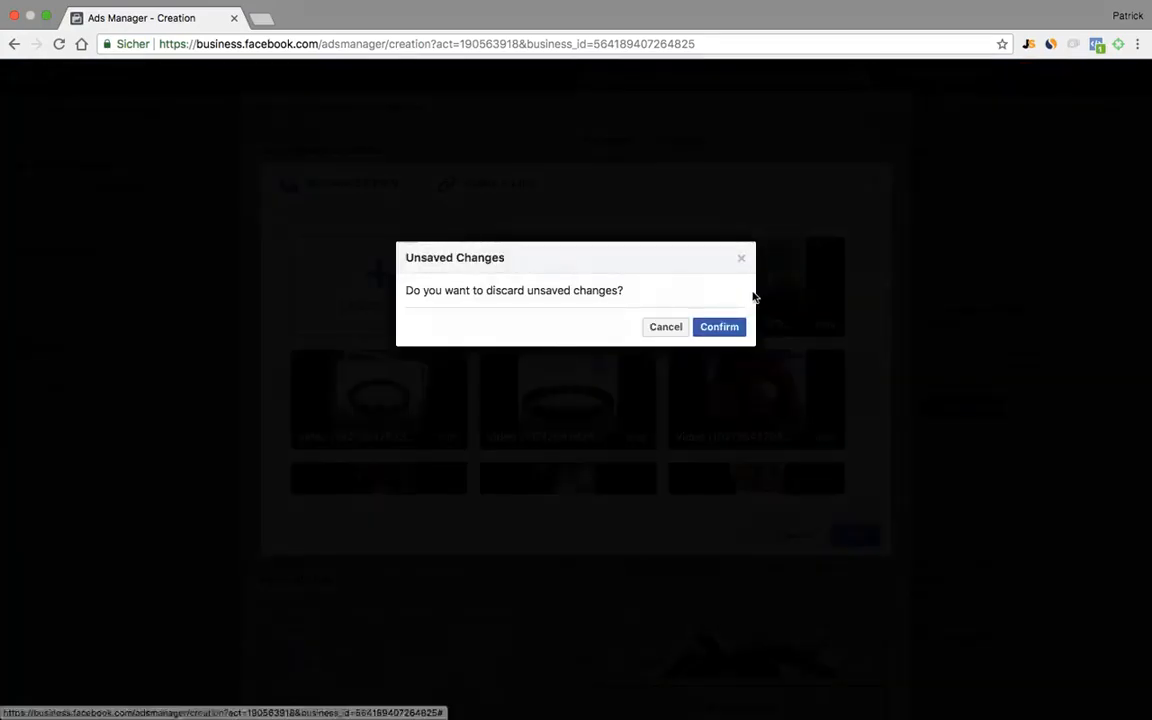
{"action": "left_click_drag", "start_coordinate": [713, 330], "coordinate": [656, 330]}
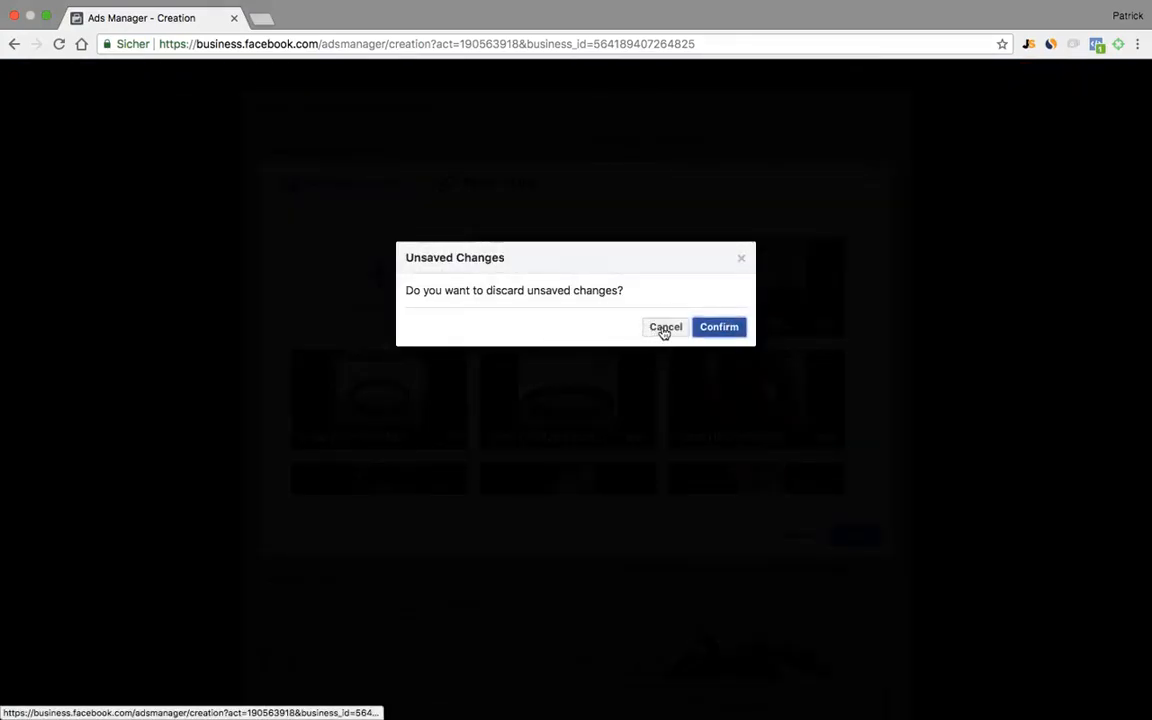
{"action": "left_click", "coordinate": [660, 328]}
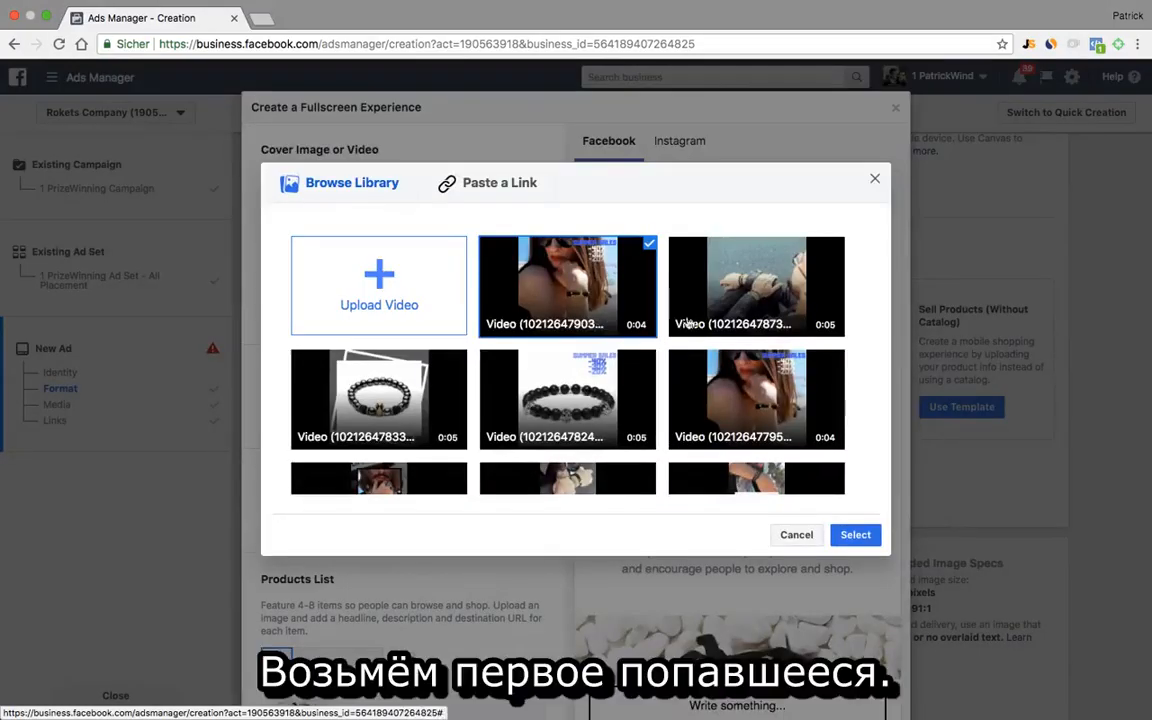
{"action": "left_click", "coordinate": [856, 537]}
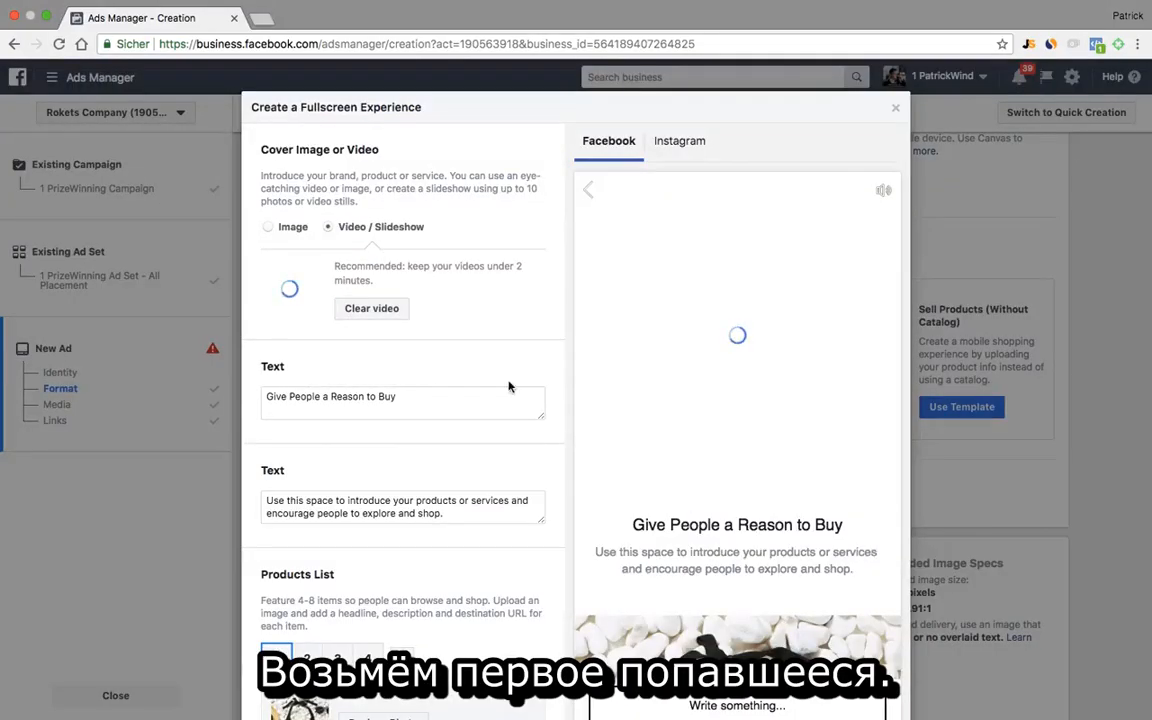
Replace the template's heading text with "We are a new brand from Barcelona".
{"action": "scroll", "coordinate": [450, 420], "scroll_direction": "down", "scroll_amount": 2}
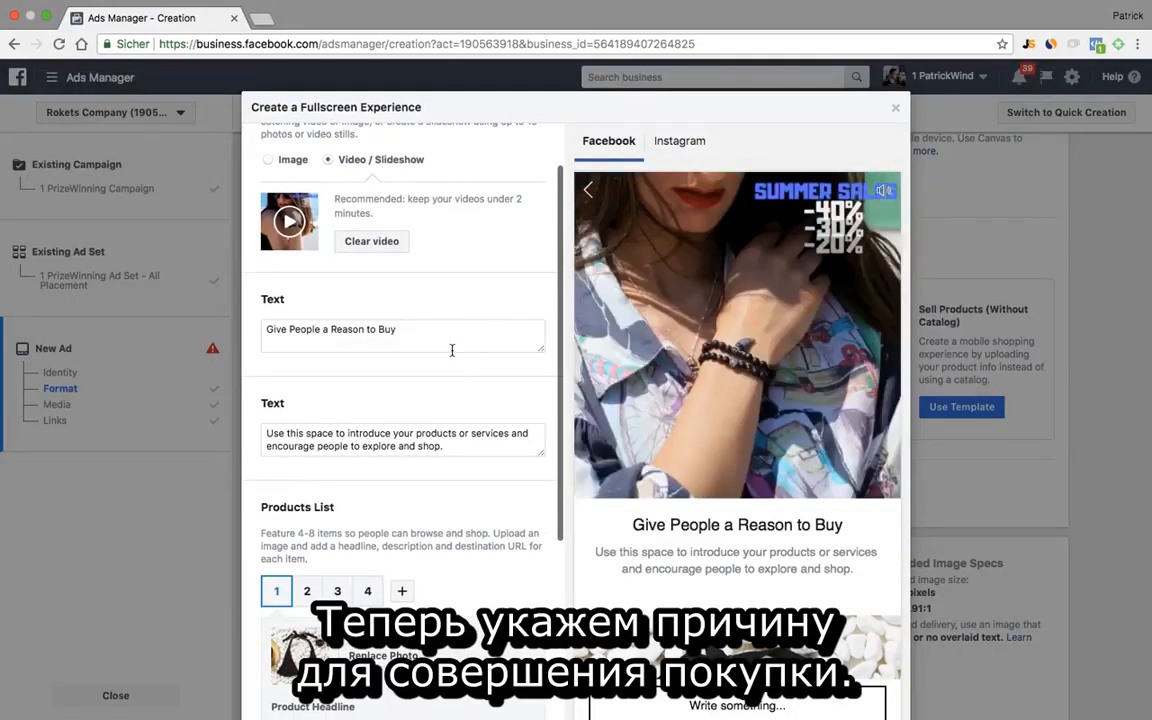
{"action": "left_click_drag", "start_coordinate": [432, 325], "coordinate": [184, 310]}
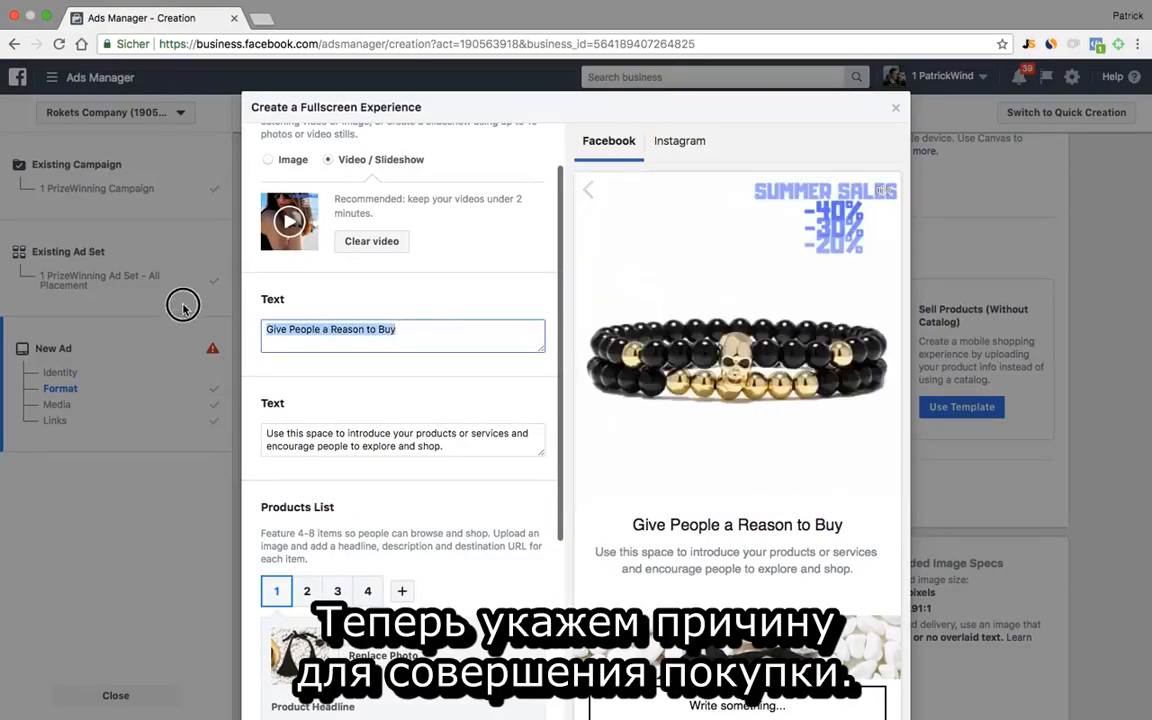
{"action": "type", "text": "We a"}
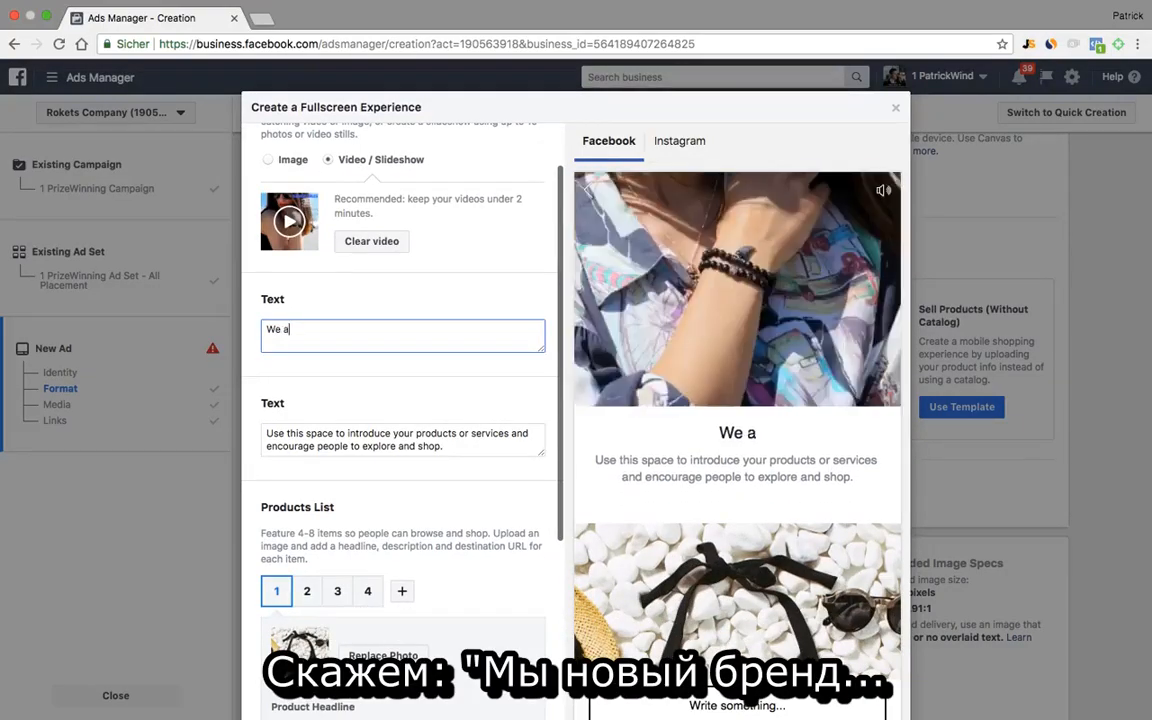
{"action": "type", "text": "re a new br"}
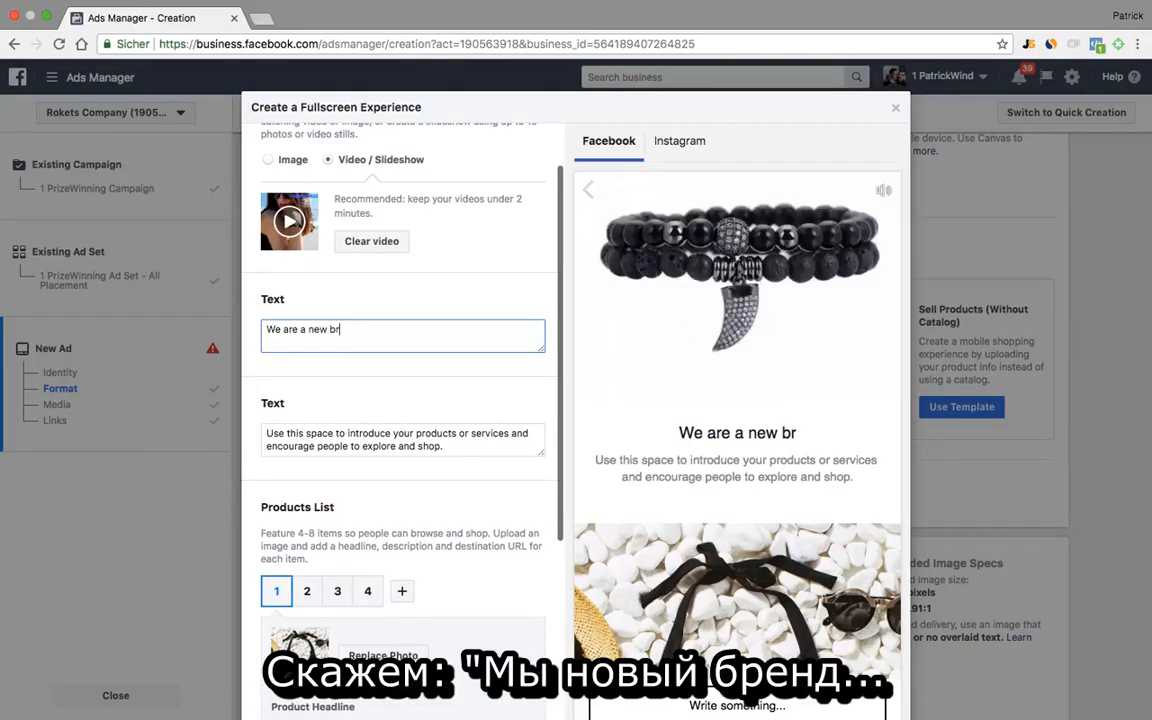
{"action": "type", "text": "and from Barcelona"}
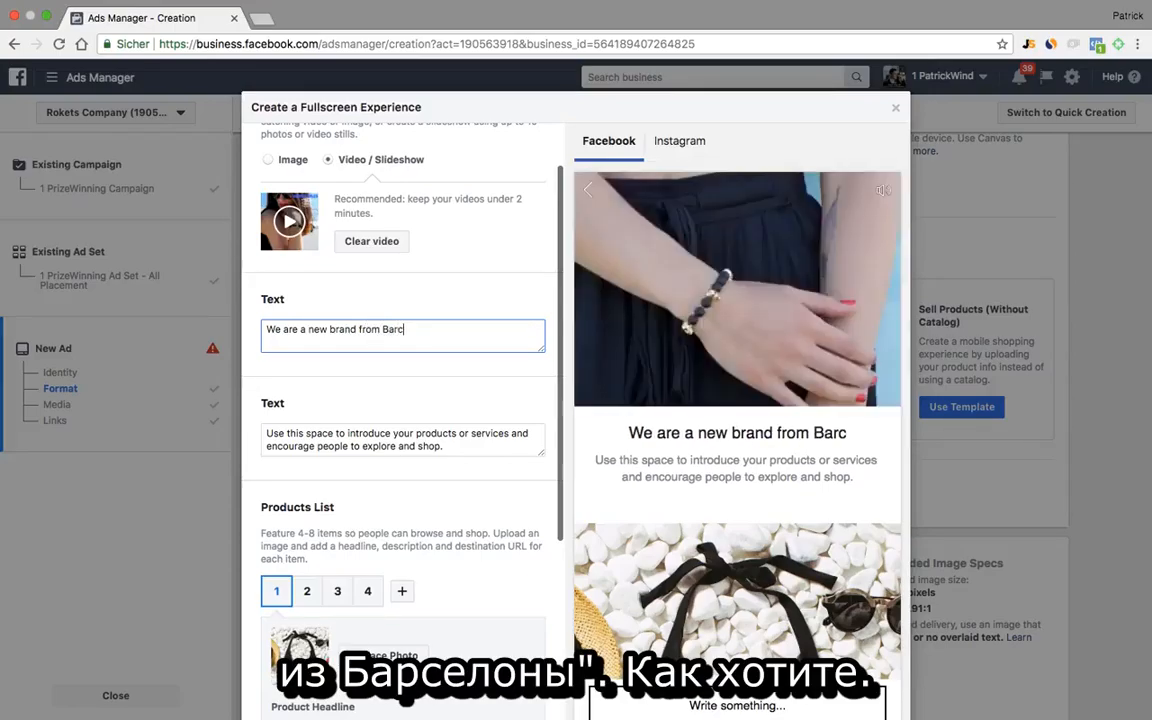
Review the introductory text below the heading and where it appears in the Facebook preview.
{"action": "left_click", "coordinate": [443, 440]}
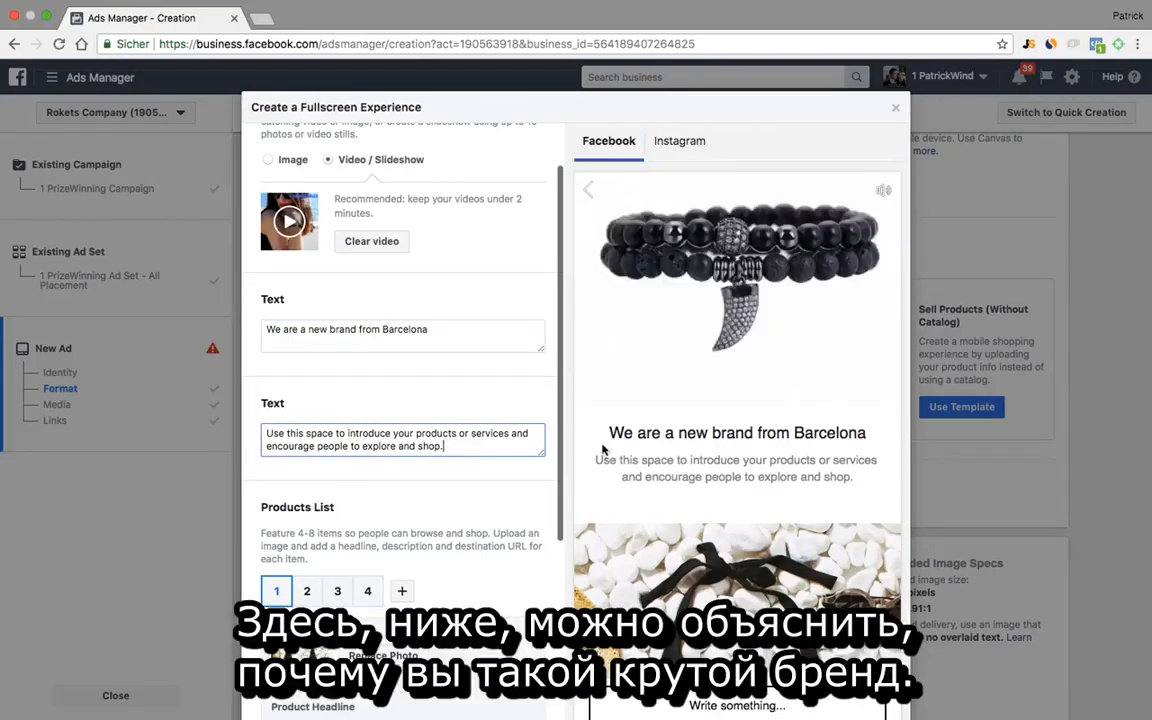
{"action": "left_click", "coordinate": [686, 461]}
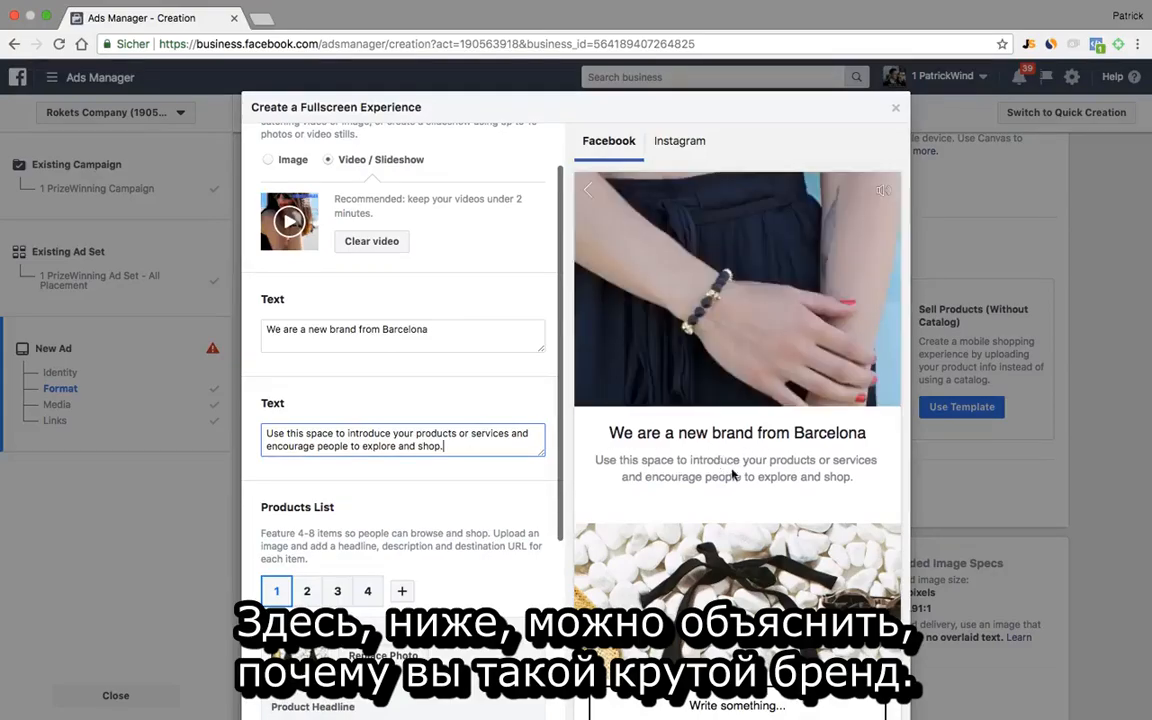
{"action": "scroll", "coordinate": [527, 421], "scroll_direction": "down", "scroll_amount": 3}
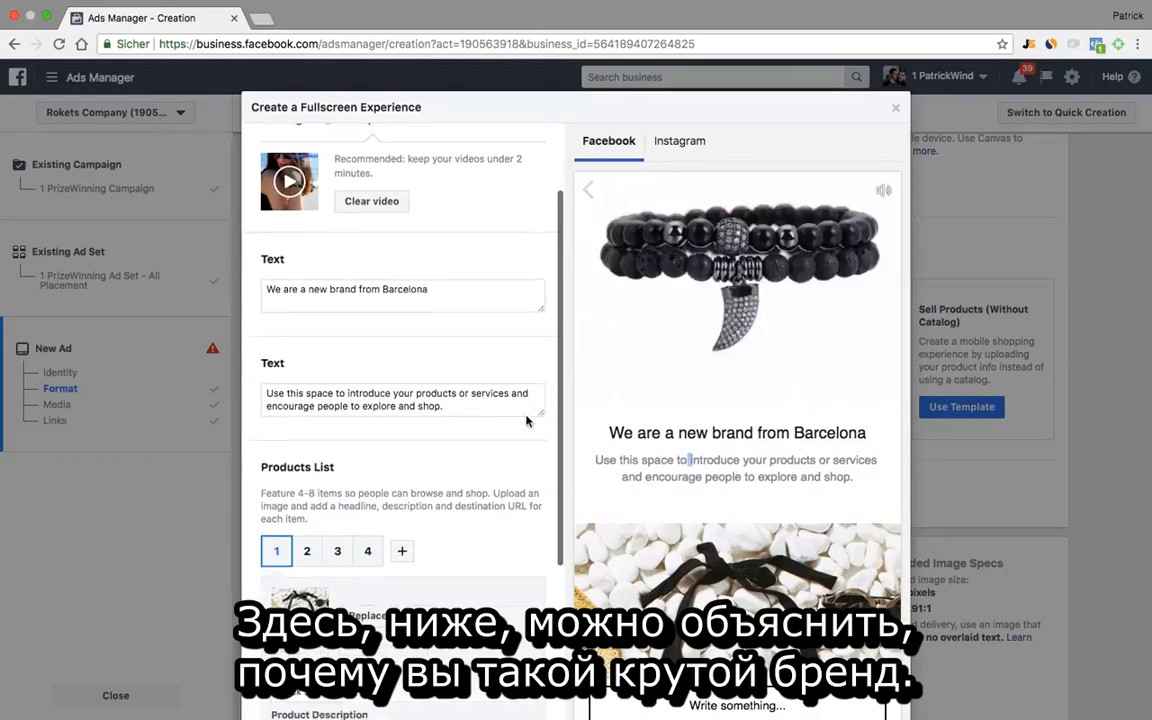
Replace product 1's photo with the 600 × 600 account image of the black bead bracelet with a golden horn pendant.
{"action": "scroll", "coordinate": [728, 425], "scroll_direction": "down", "scroll_amount": 5}
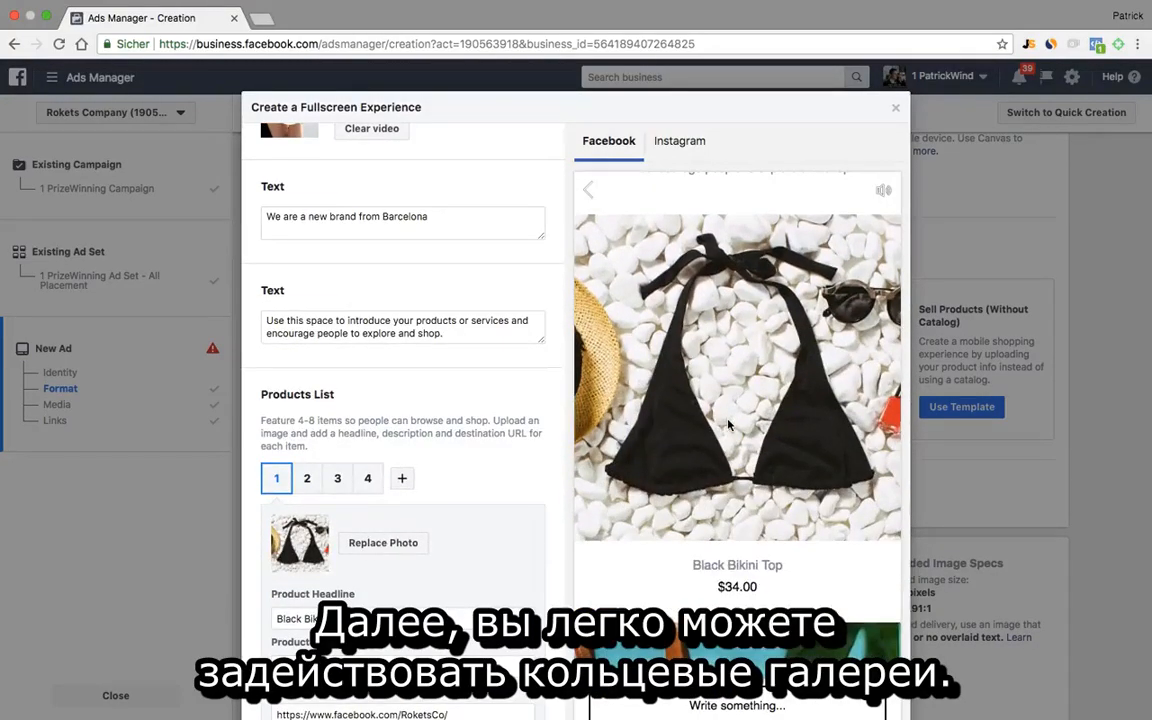
{"action": "scroll", "coordinate": [487, 397], "scroll_direction": "down", "scroll_amount": 1}
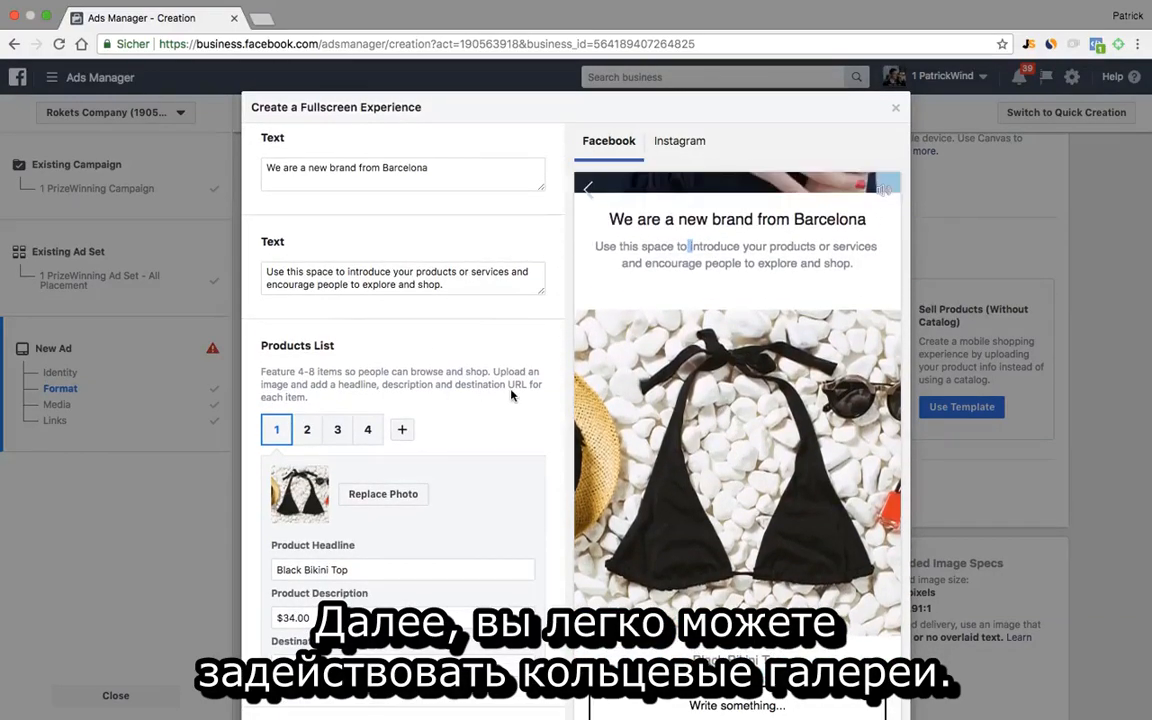
{"action": "scroll", "coordinate": [372, 410], "scroll_direction": "down", "scroll_amount": 1}
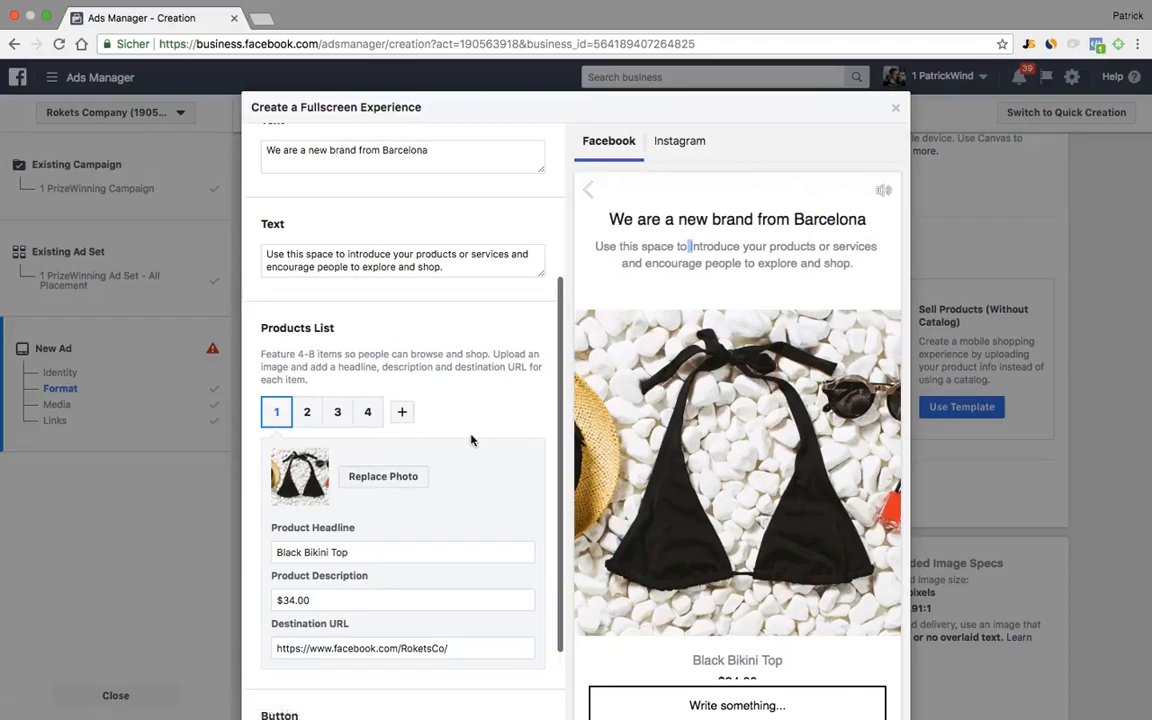
{"action": "left_click", "coordinate": [383, 476]}
{"action": "left_click", "coordinate": [445, 272]}
{"action": "left_click", "coordinate": [498, 268]}
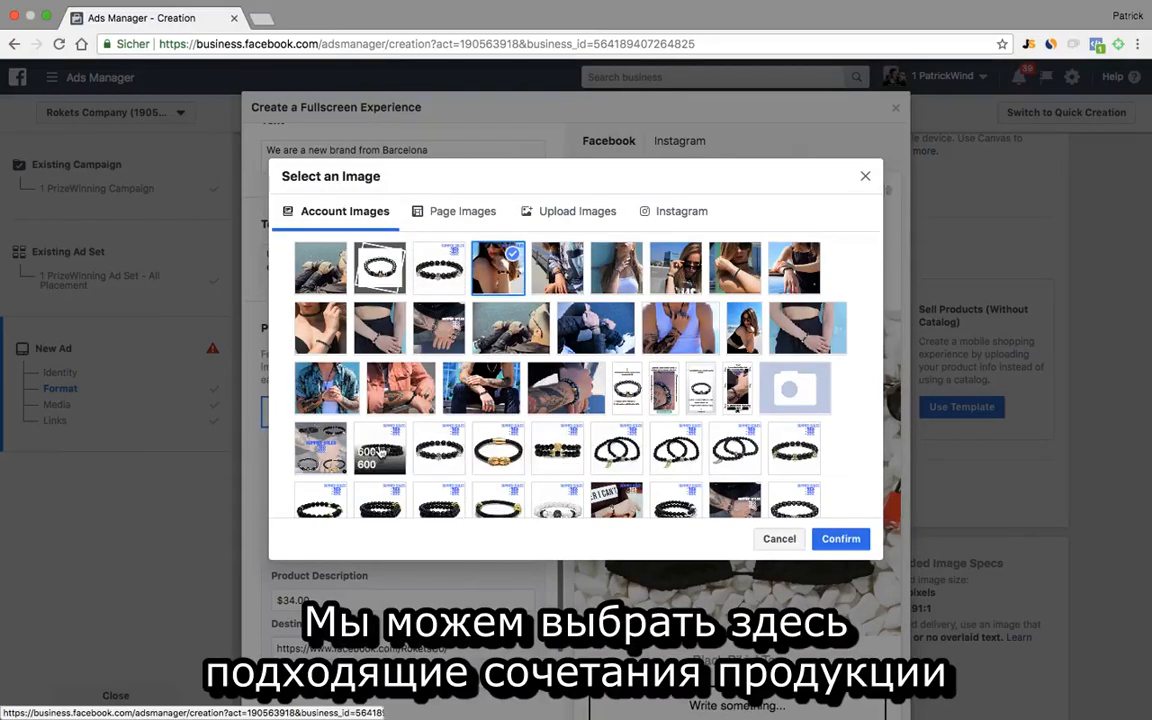
{"action": "left_click", "coordinate": [381, 453]}
{"action": "left_click", "coordinate": [838, 540]}
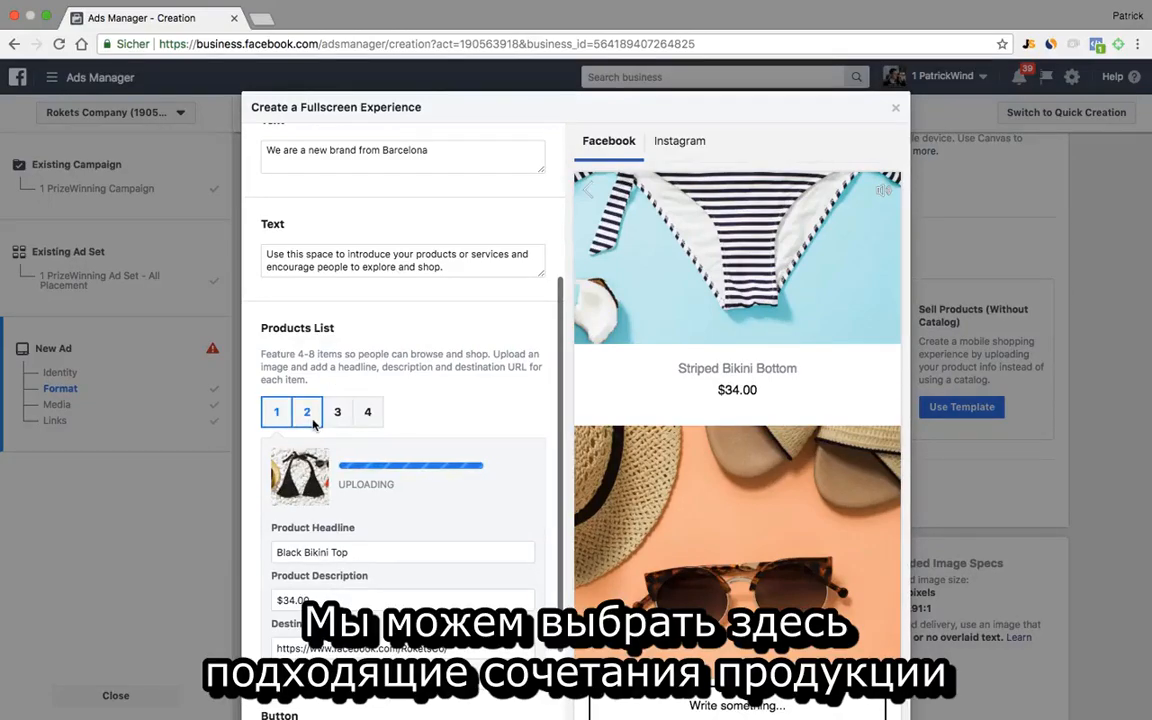
Replace product 2's photo with the account image of the double black bead bracelet with gold details.
{"action": "scroll", "coordinate": [477, 381], "scroll_direction": "down", "scroll_amount": 2}
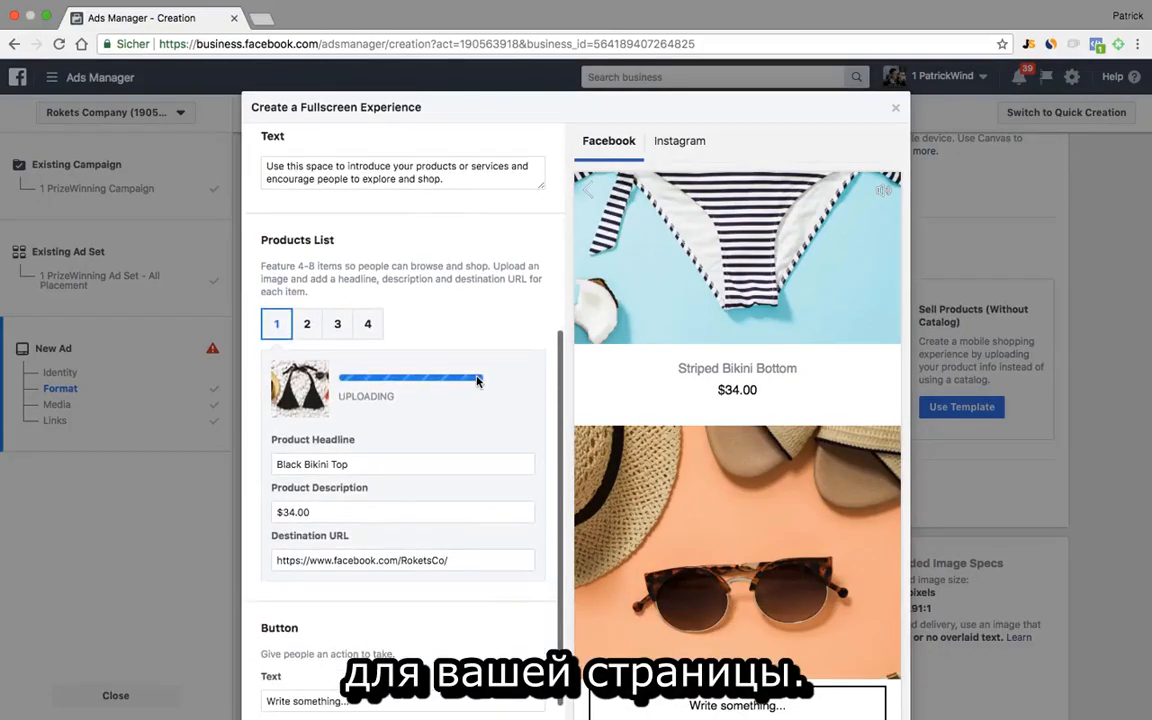
{"action": "scroll", "coordinate": [477, 381], "scroll_direction": "down", "scroll_amount": 1}
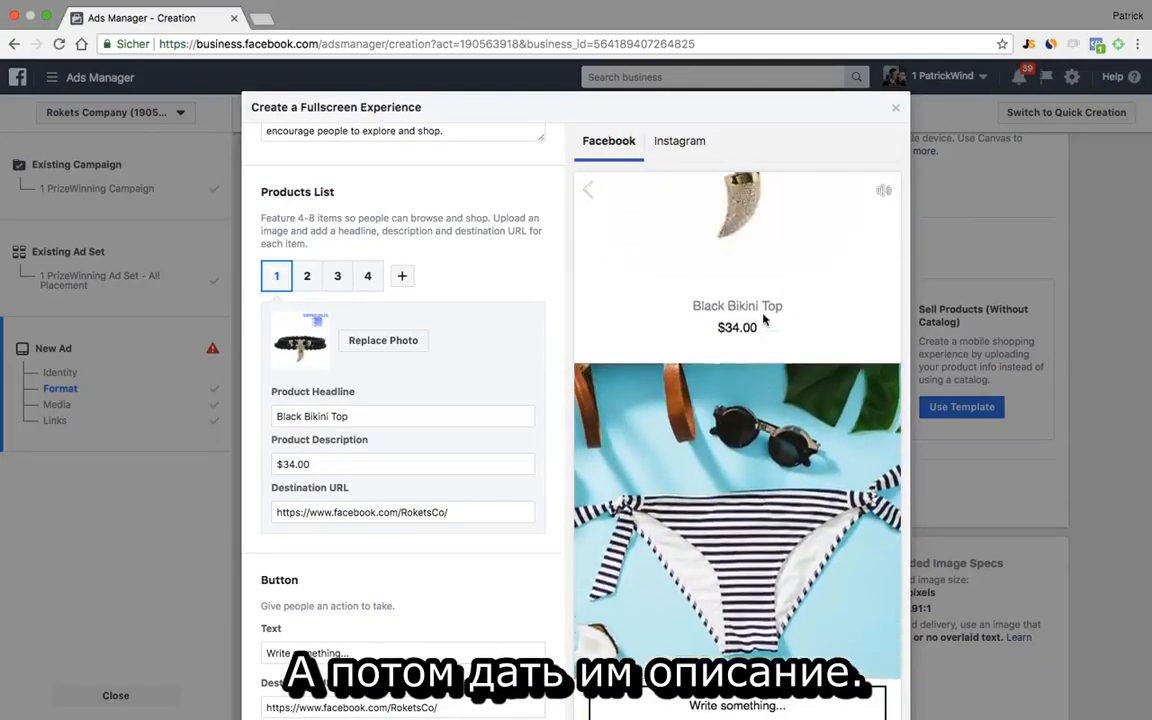
{"action": "left_click", "coordinate": [305, 276]}
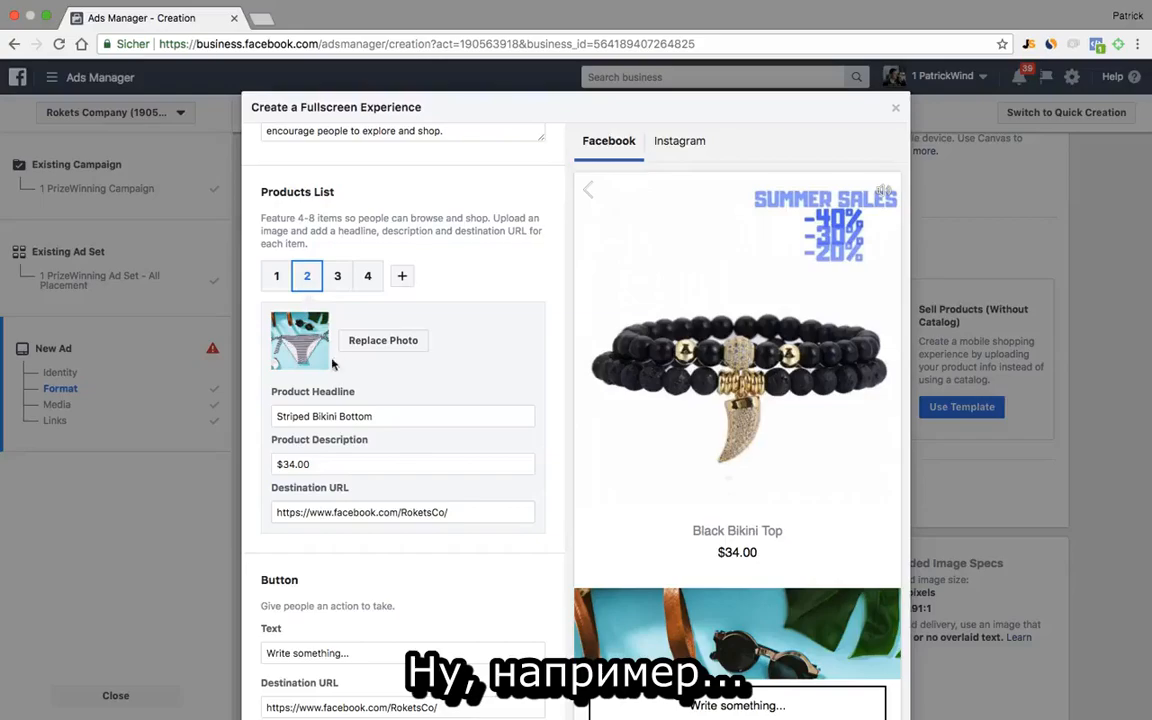
{"action": "left_click", "coordinate": [363, 343]}
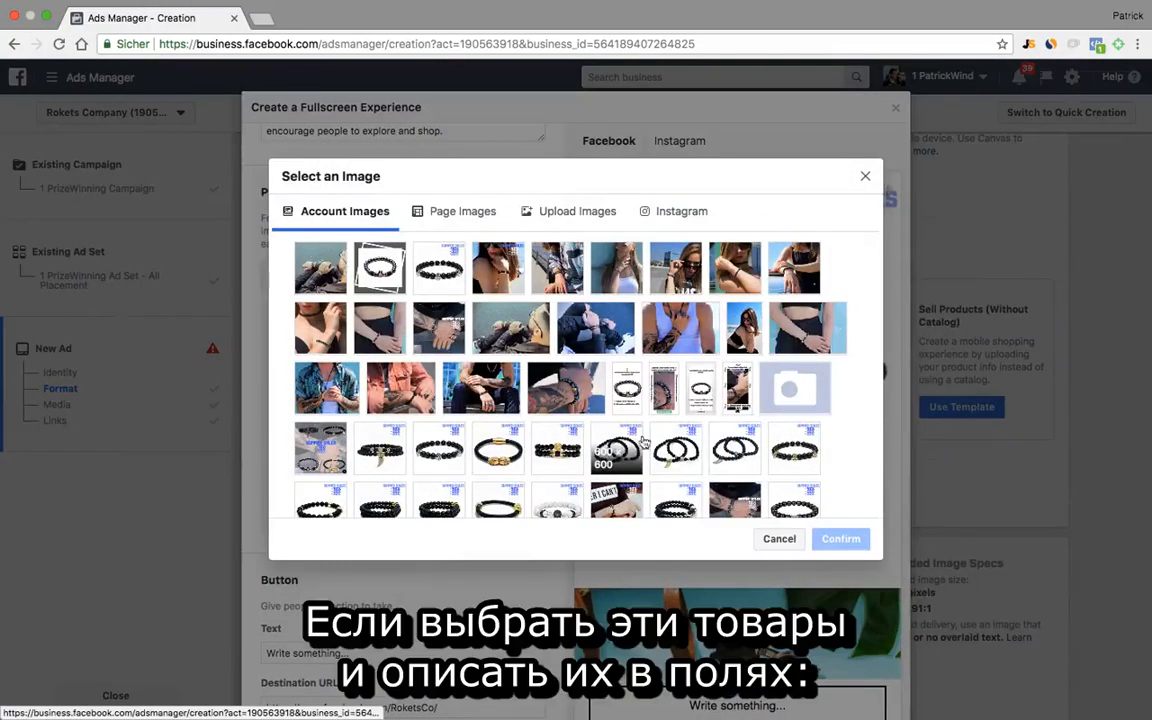
{"action": "left_click", "coordinate": [560, 450]}
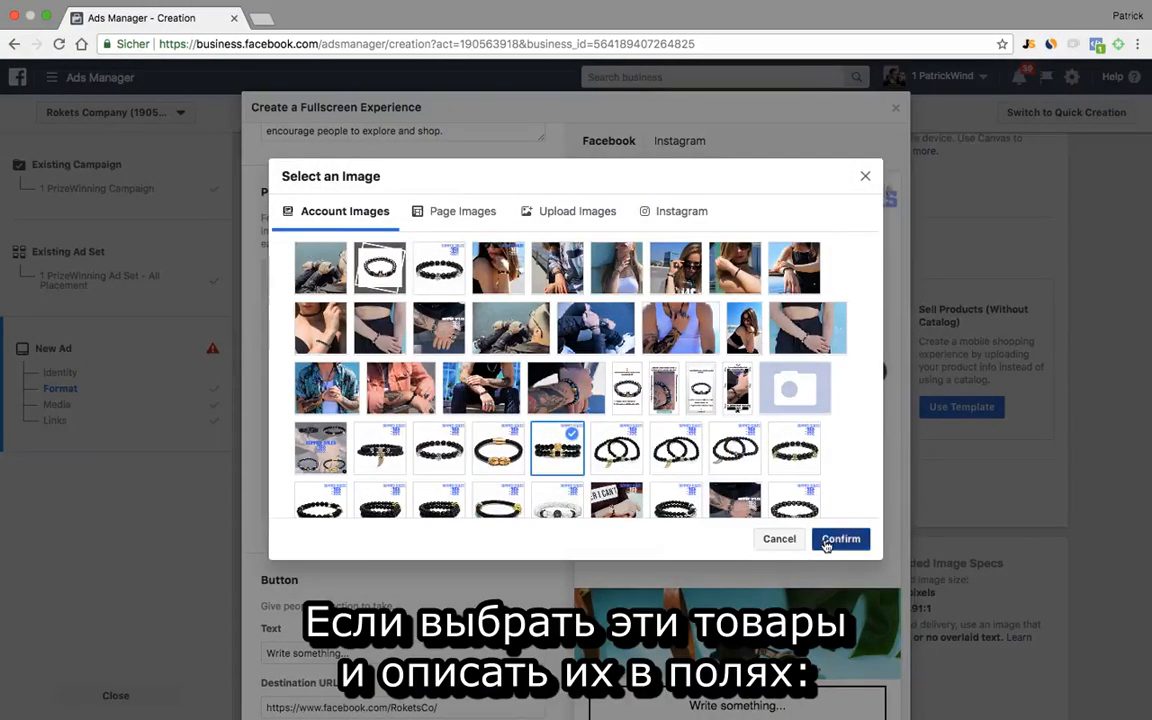
{"action": "left_click", "coordinate": [840, 538]}
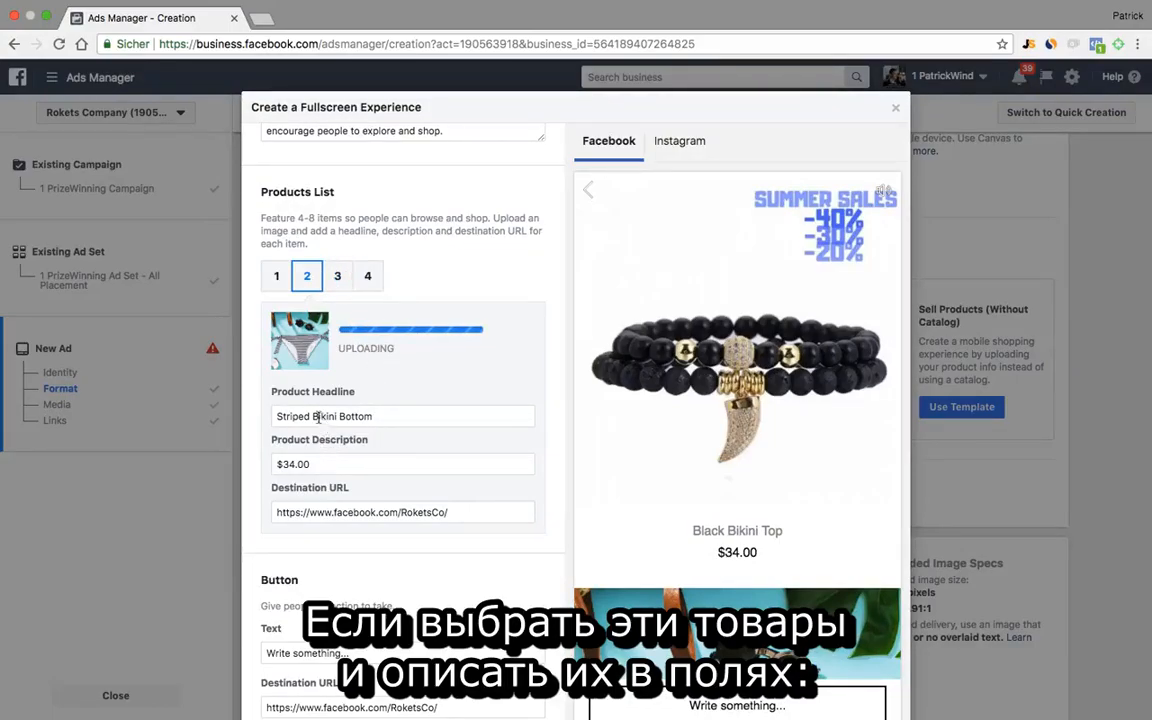
Review product 2's headline, description and destination URL fields.
{"action": "left_click_drag", "start_coordinate": [354, 392], "coordinate": [336, 396]}
{"action": "left_click_drag", "start_coordinate": [281, 440], "coordinate": [356, 442]}
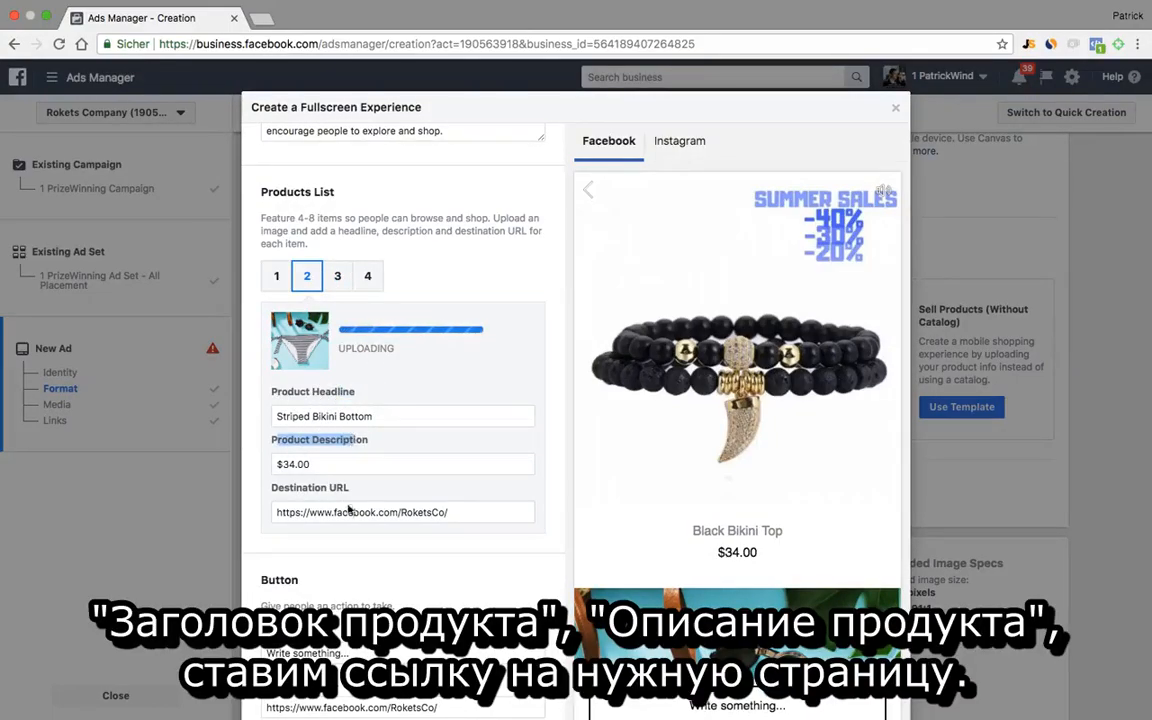
{"action": "left_click", "coordinate": [336, 513]}
Replace product 3's photo with an account image of stacked black bead bracelets.
{"action": "left_click", "coordinate": [337, 280]}
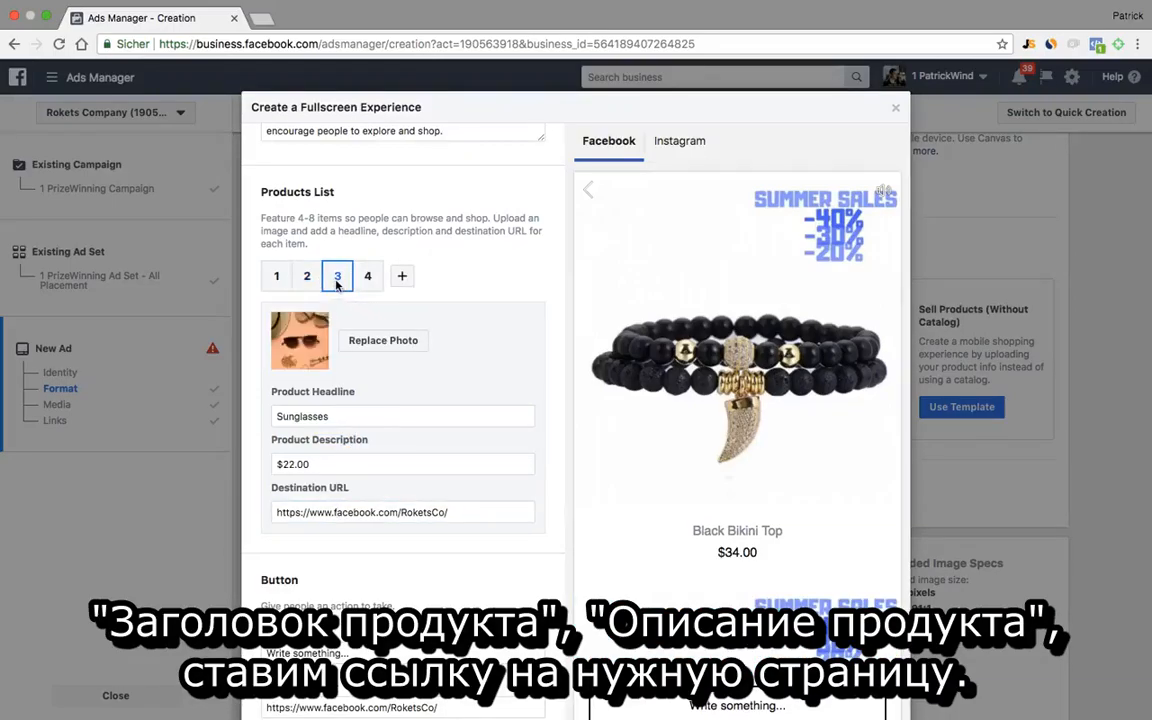
{"action": "left_click", "coordinate": [385, 343]}
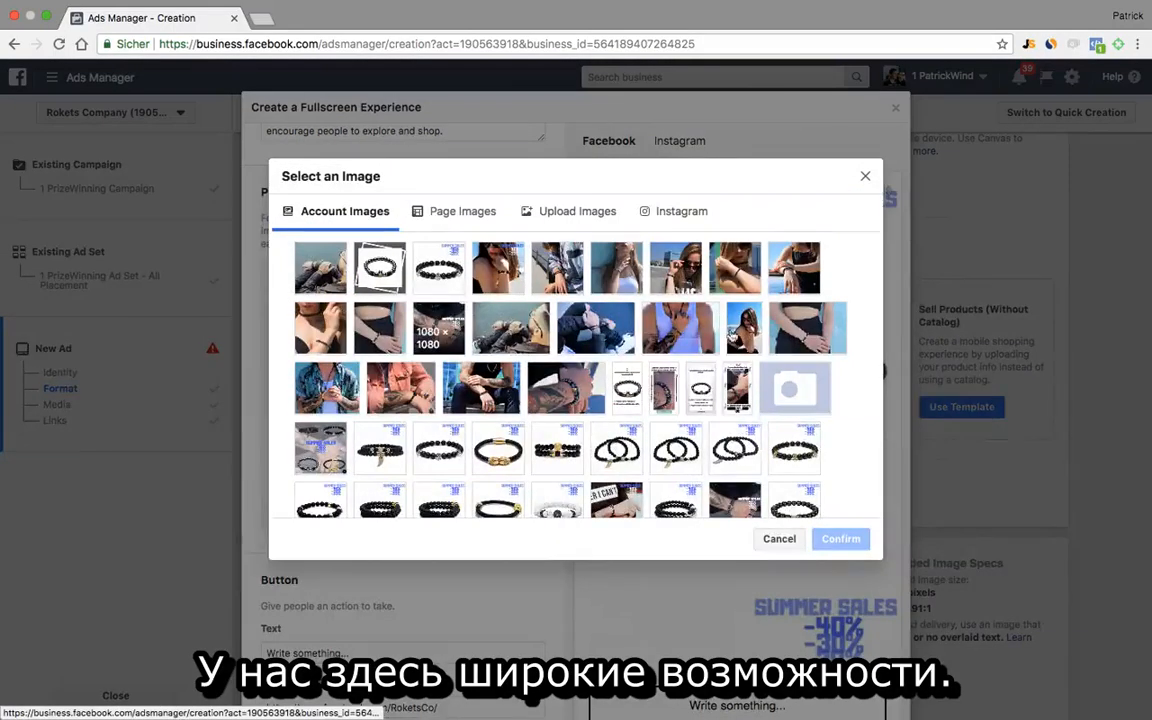
{"action": "left_click", "coordinate": [437, 500]}
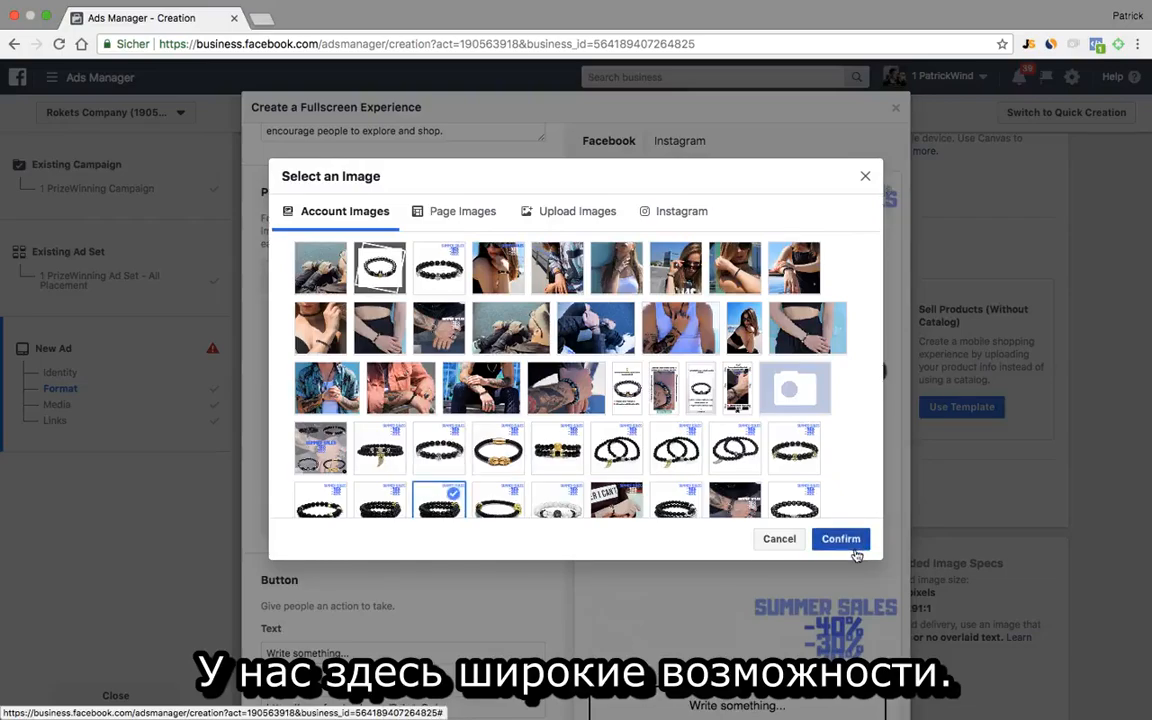
{"action": "left_click", "coordinate": [843, 541]}
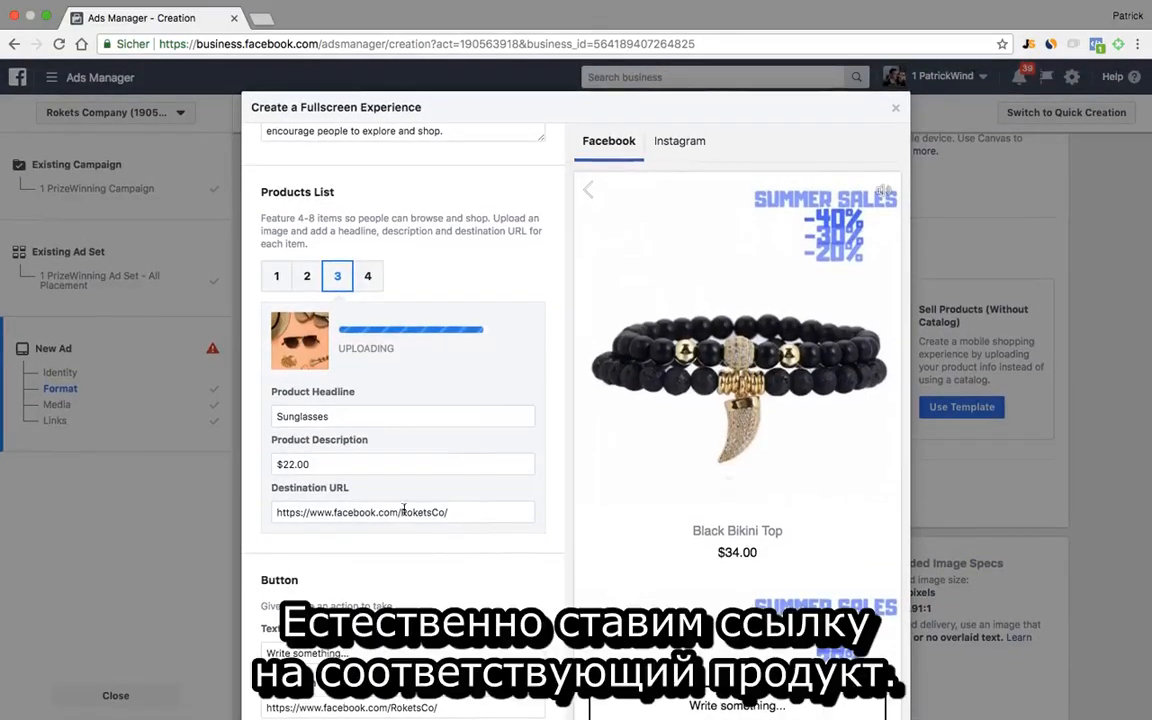
Open roketsco.com in a new browser tab and go to the Tripple Gold Skulls product page.
{"action": "triple_click", "coordinate": [469, 512]}
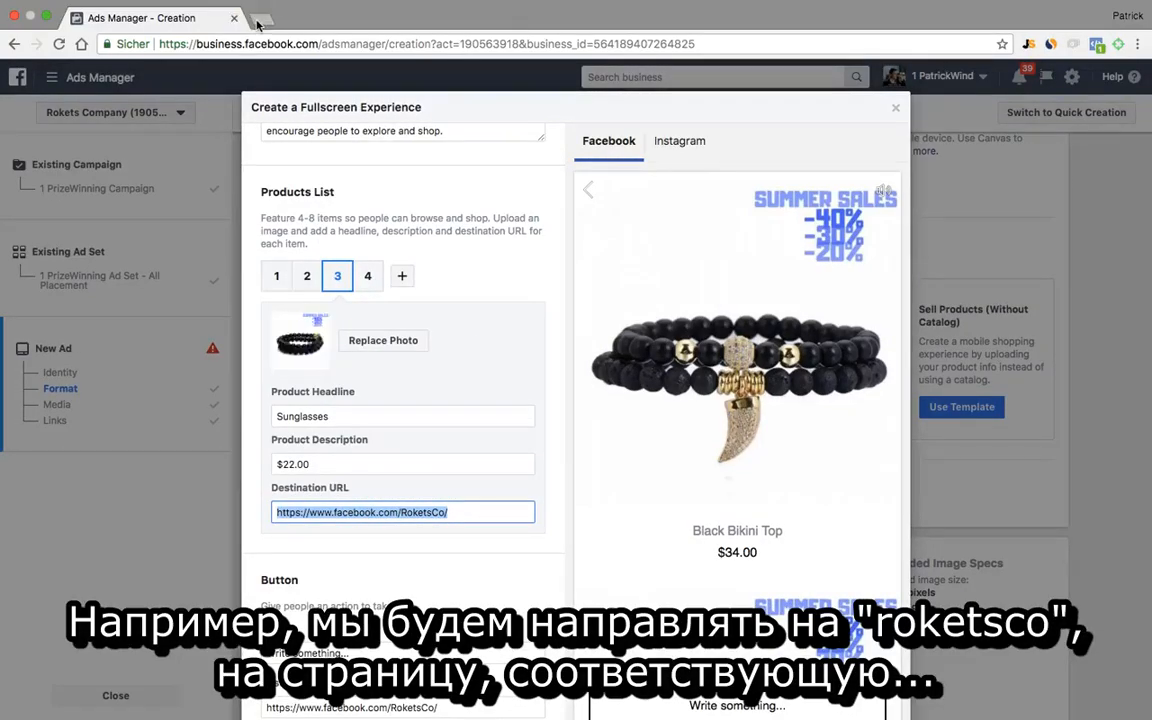
{"action": "left_click", "coordinate": [261, 18]}
{"action": "type", "text": "rok"}
{"action": "key", "text": "Return"}
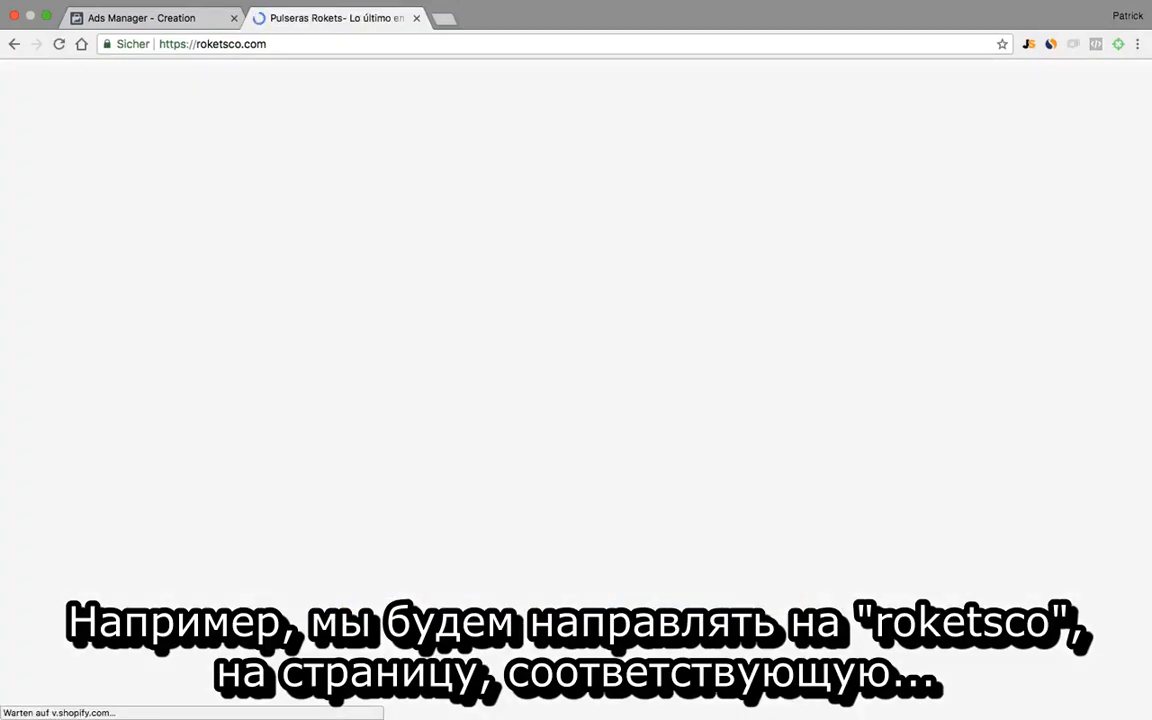
{"action": "scroll", "coordinate": [568, 320], "scroll_direction": "down", "scroll_amount": 5}
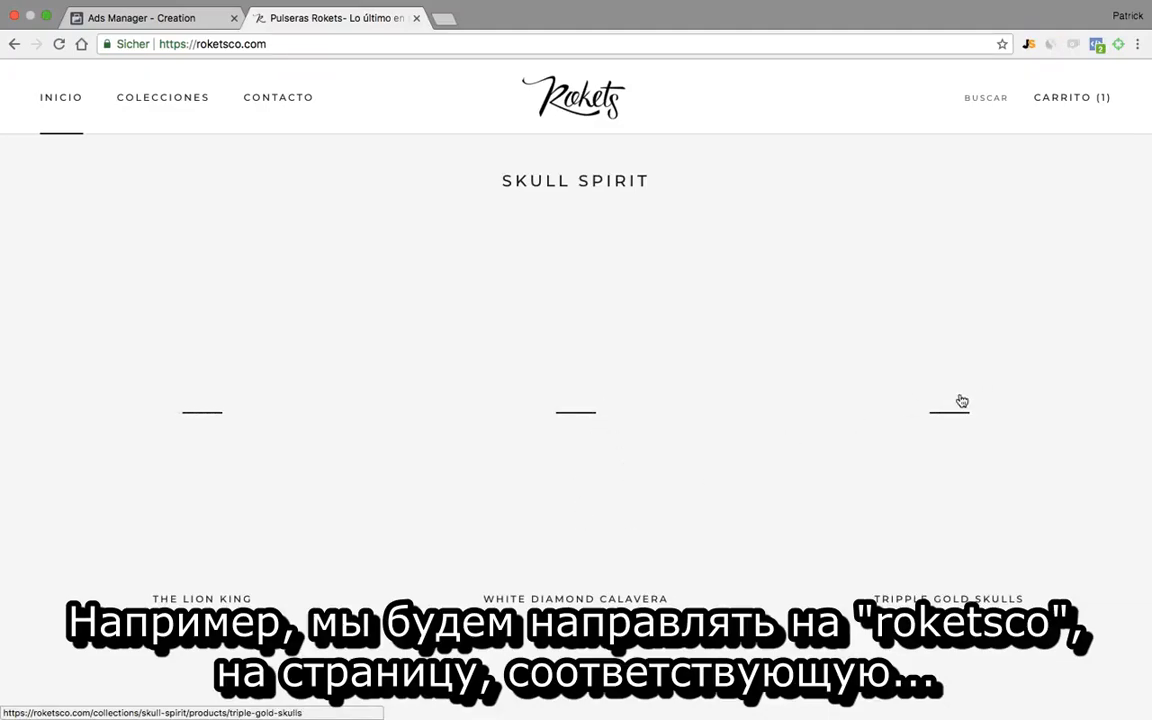
{"action": "left_click", "coordinate": [961, 401]}
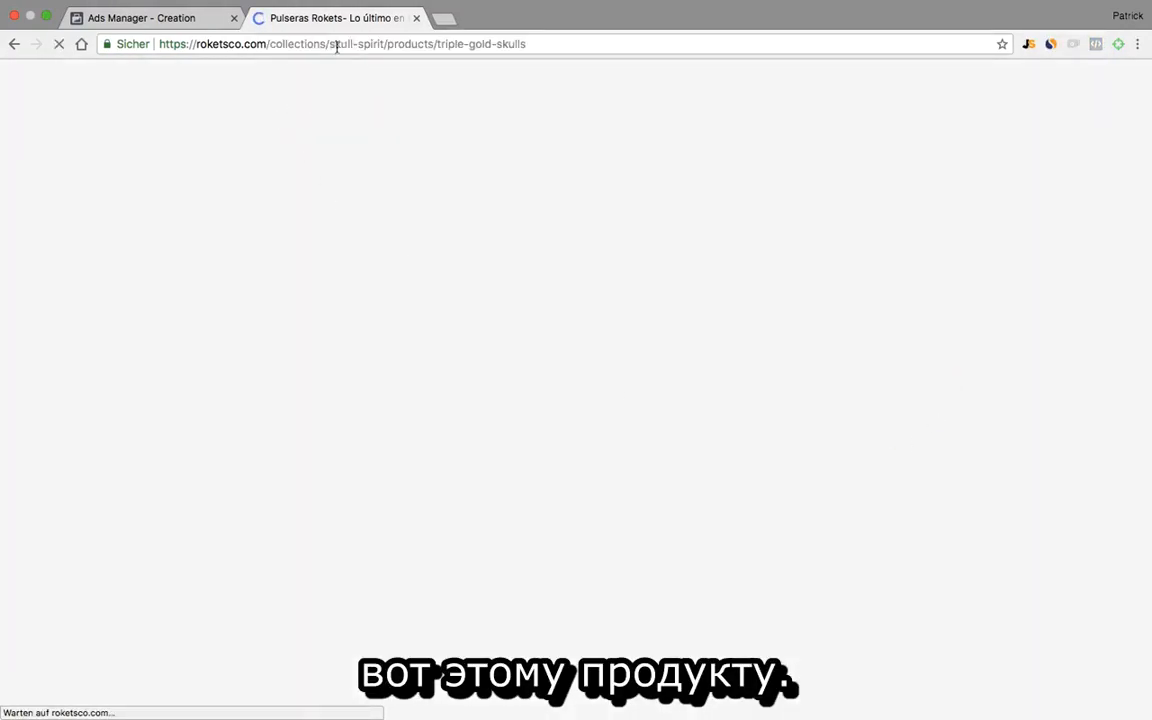
Copy the Tripple Gold Skulls page address and use it as product 3's destination URL in the fullscreen experience.
{"action": "left_click", "coordinate": [324, 44]}
{"action": "key", "text": "super+c"}
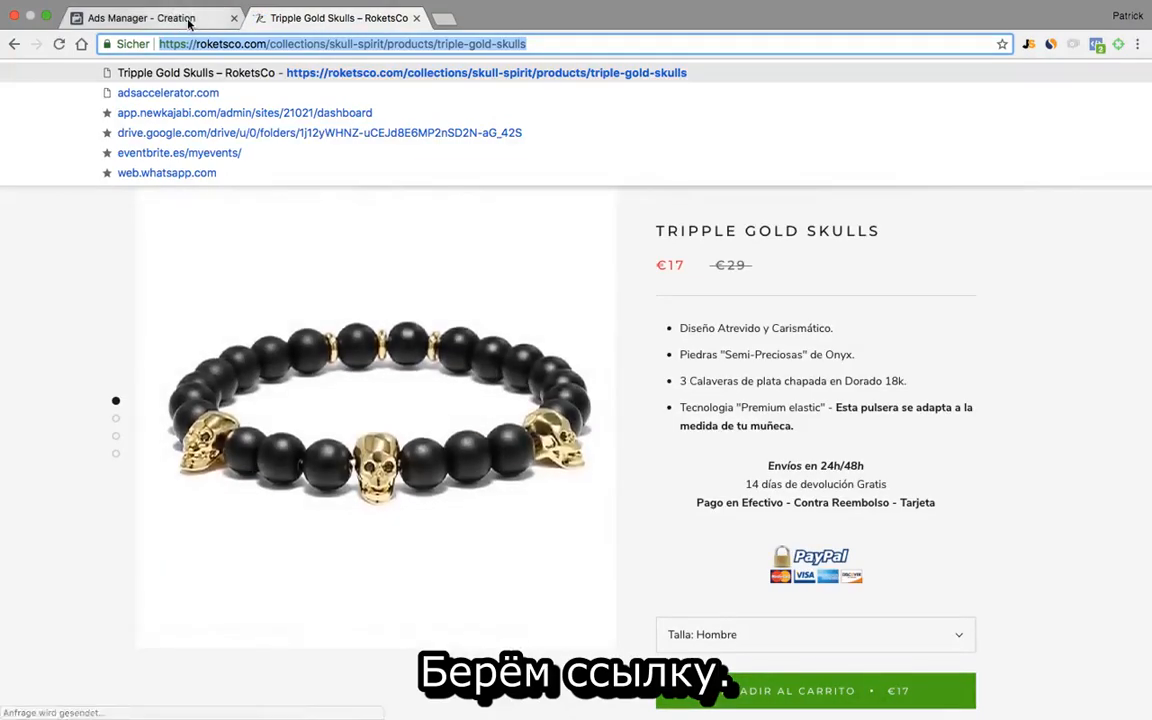
{"action": "left_click", "coordinate": [188, 19]}
{"action": "key", "text": "super+v"}
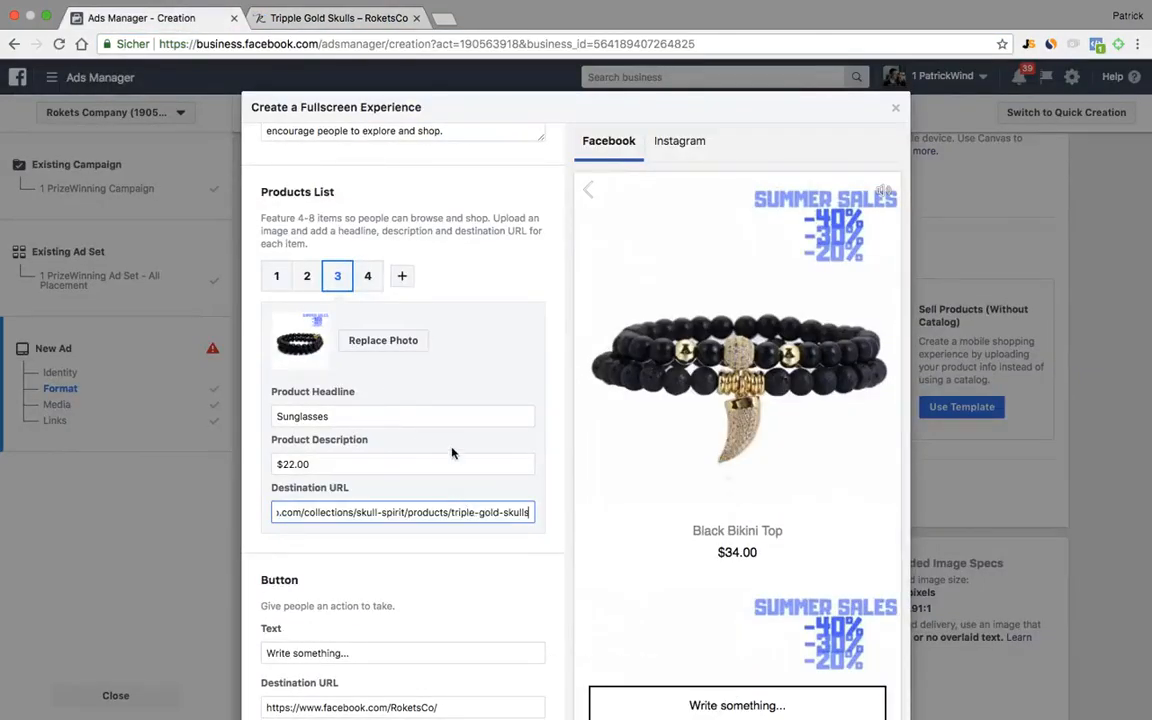
Change the text of the fullscreen experience's call-to-action button to "S H O P N O W".
{"action": "left_click", "coordinate": [316, 283]}
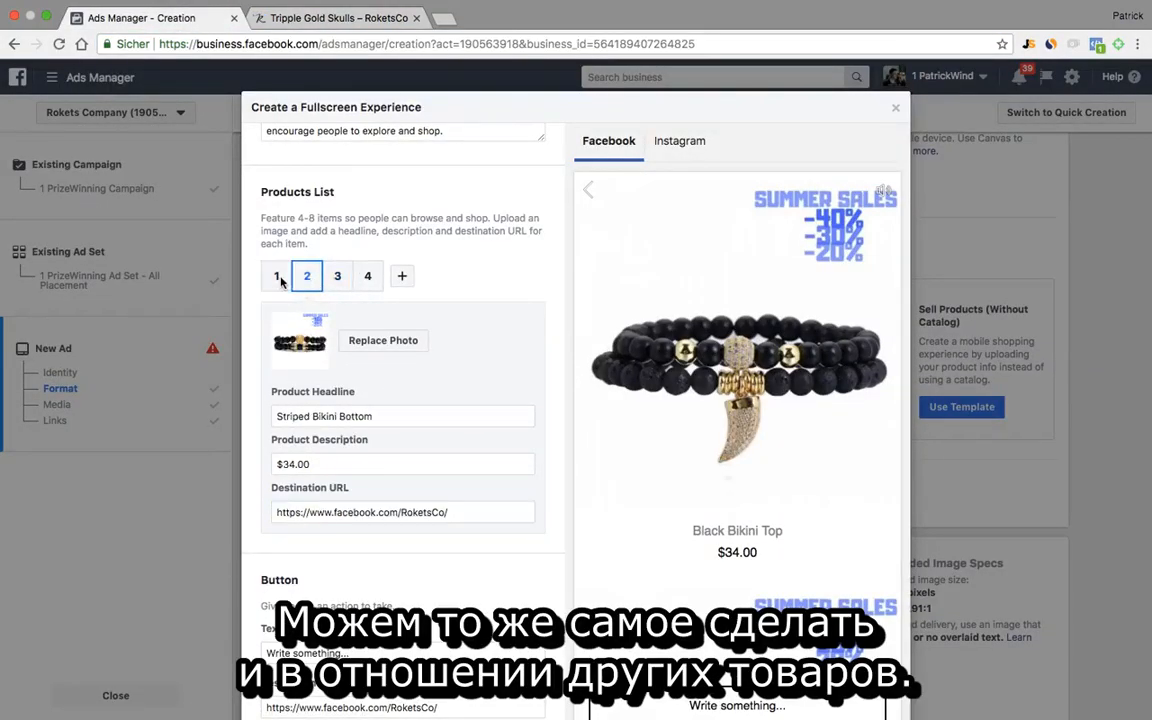
{"action": "left_click", "coordinate": [280, 282]}
{"action": "scroll", "coordinate": [425, 316], "scroll_direction": "down", "scroll_amount": 4}
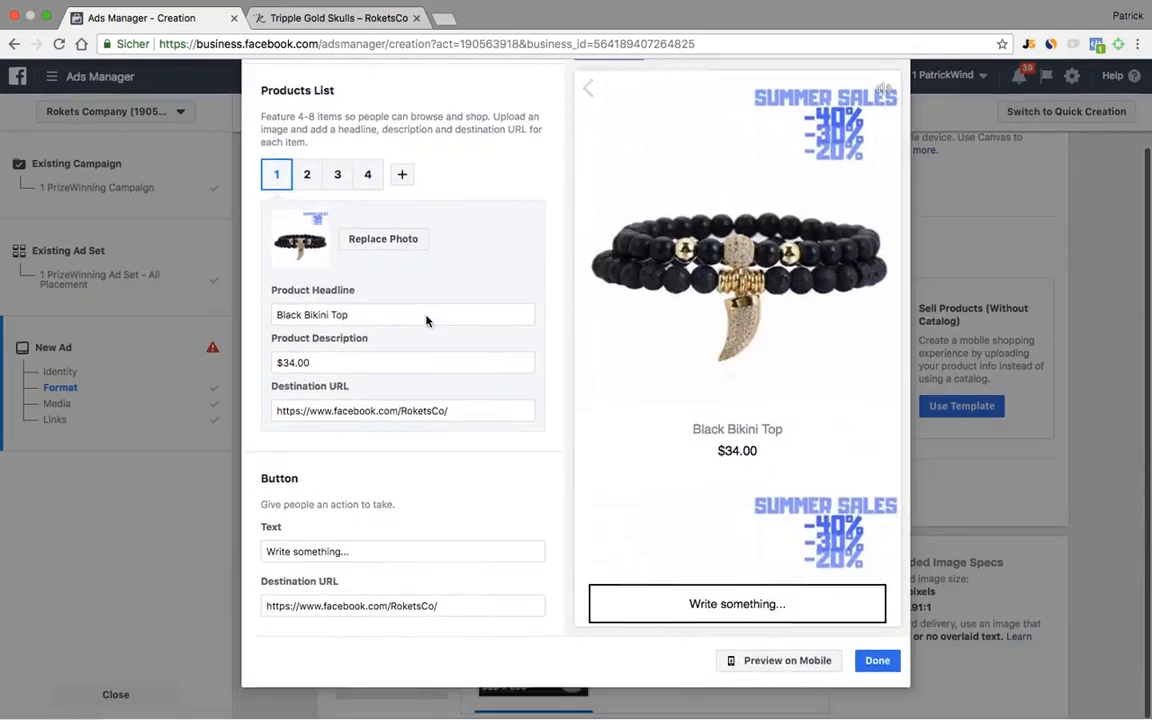
{"action": "scroll", "coordinate": [715, 358], "scroll_direction": "down", "scroll_amount": 10}
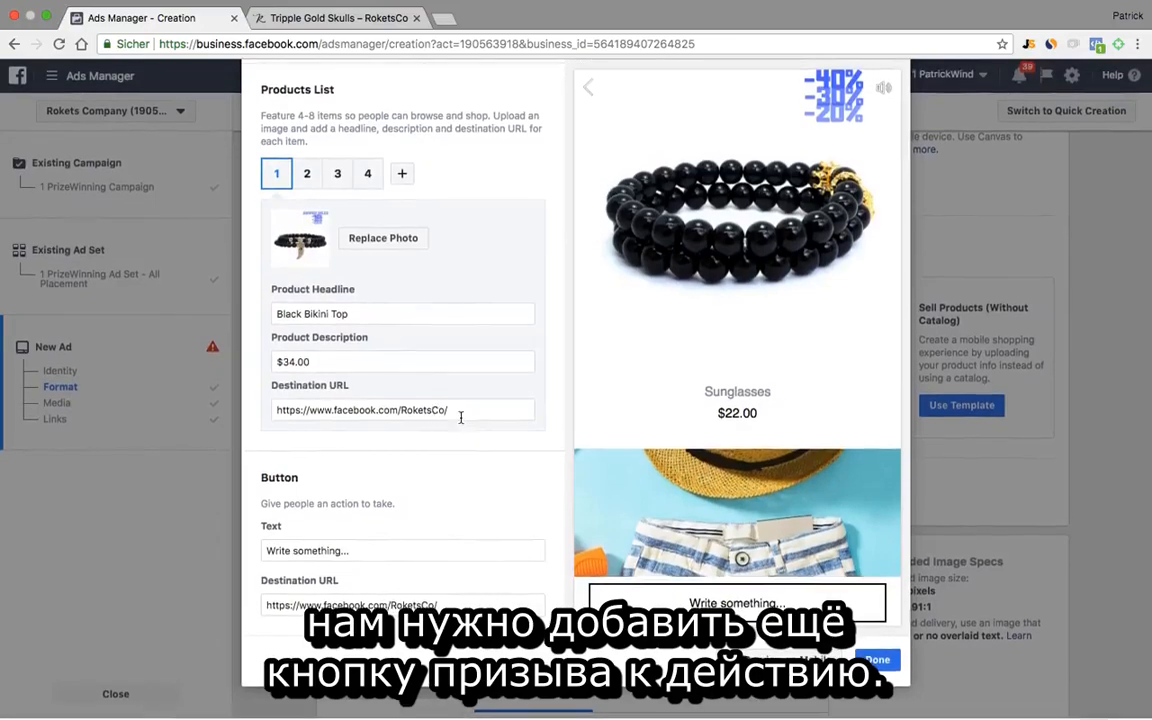
{"action": "scroll", "coordinate": [687, 441], "scroll_direction": "down", "scroll_amount": 4}
{"action": "left_click", "coordinate": [405, 551]}
{"action": "left_click_drag", "start_coordinate": [419, 552], "coordinate": [233, 557]}
{"action": "type", "text": "S"}
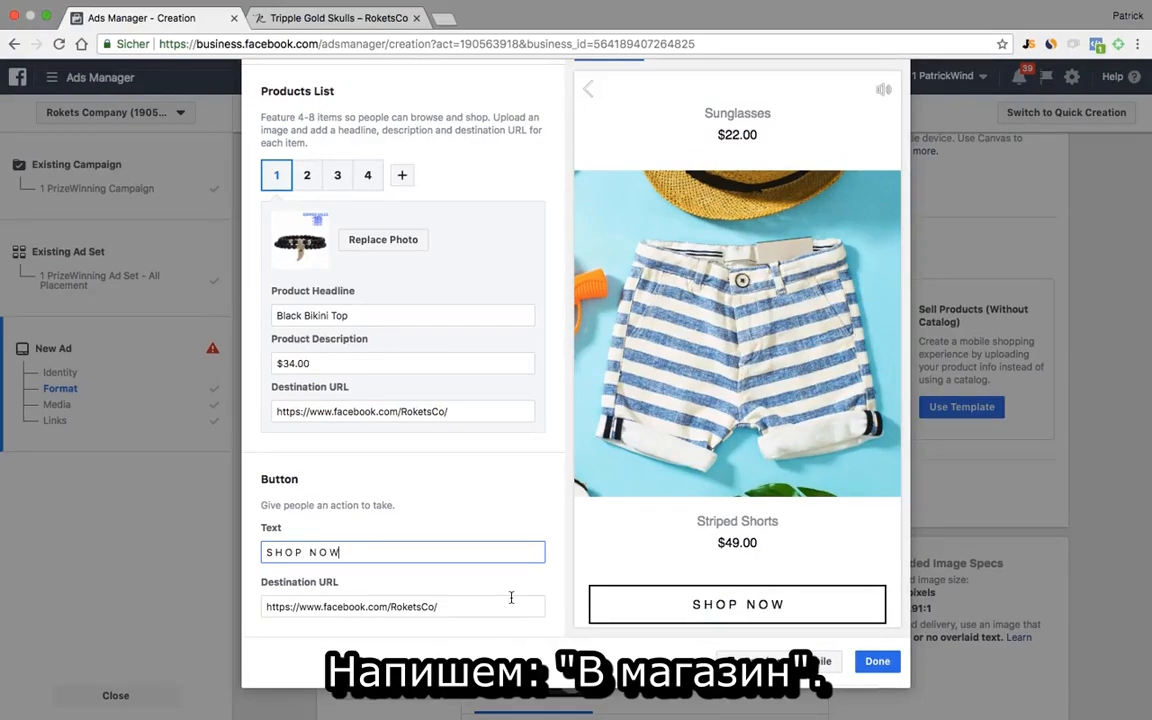
{"action": "type", "text": "HOP NOW"}
{"action": "left_click_drag", "start_coordinate": [511, 602], "coordinate": [262, 606]}
{"action": "key", "text": "super+v"}
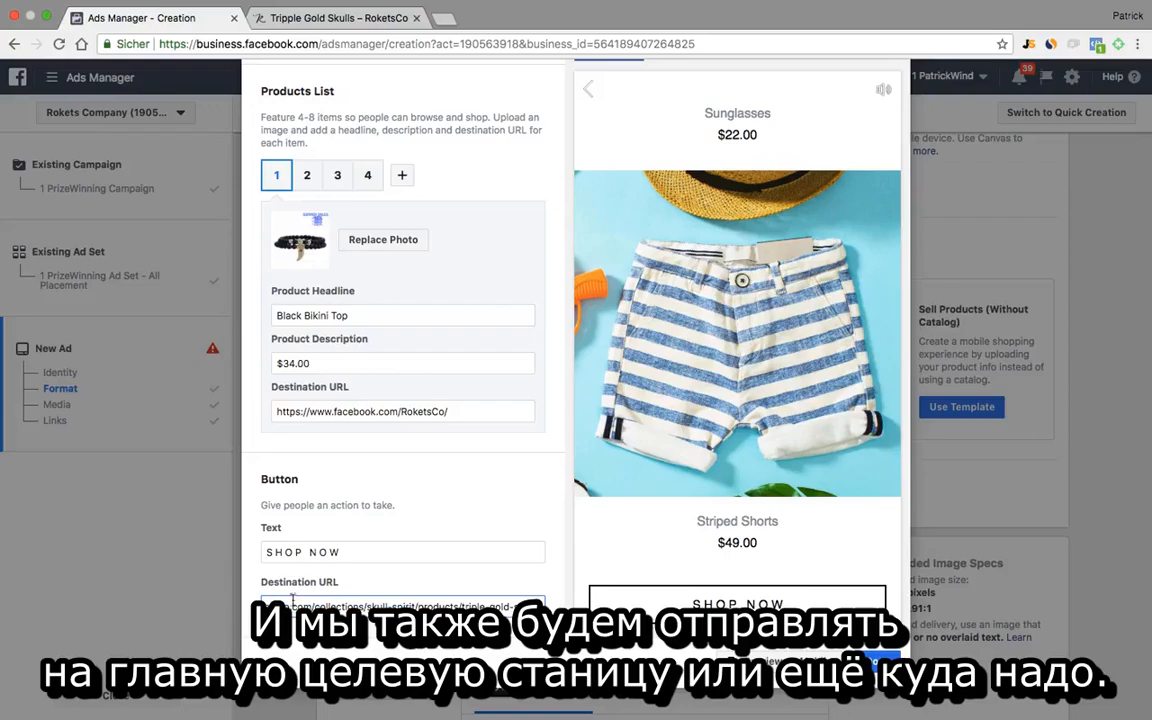
{"action": "left_click_drag", "start_coordinate": [463, 602], "coordinate": [567, 607]}
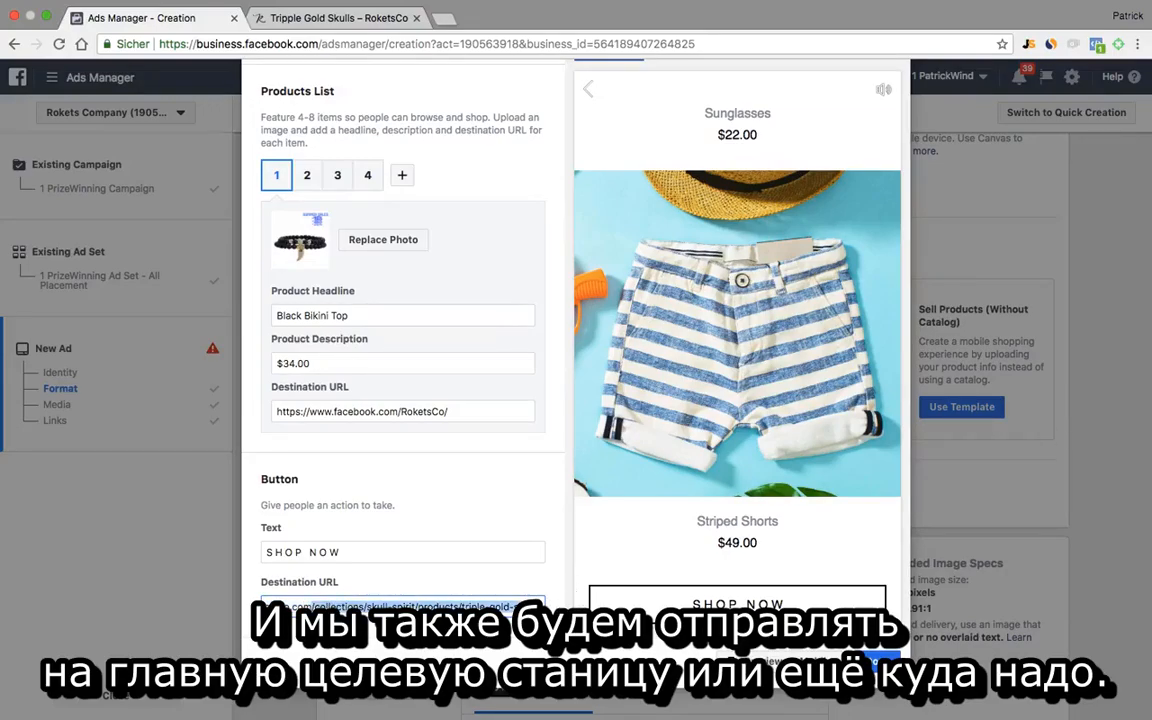
{"action": "key", "text": "BackSpace"}
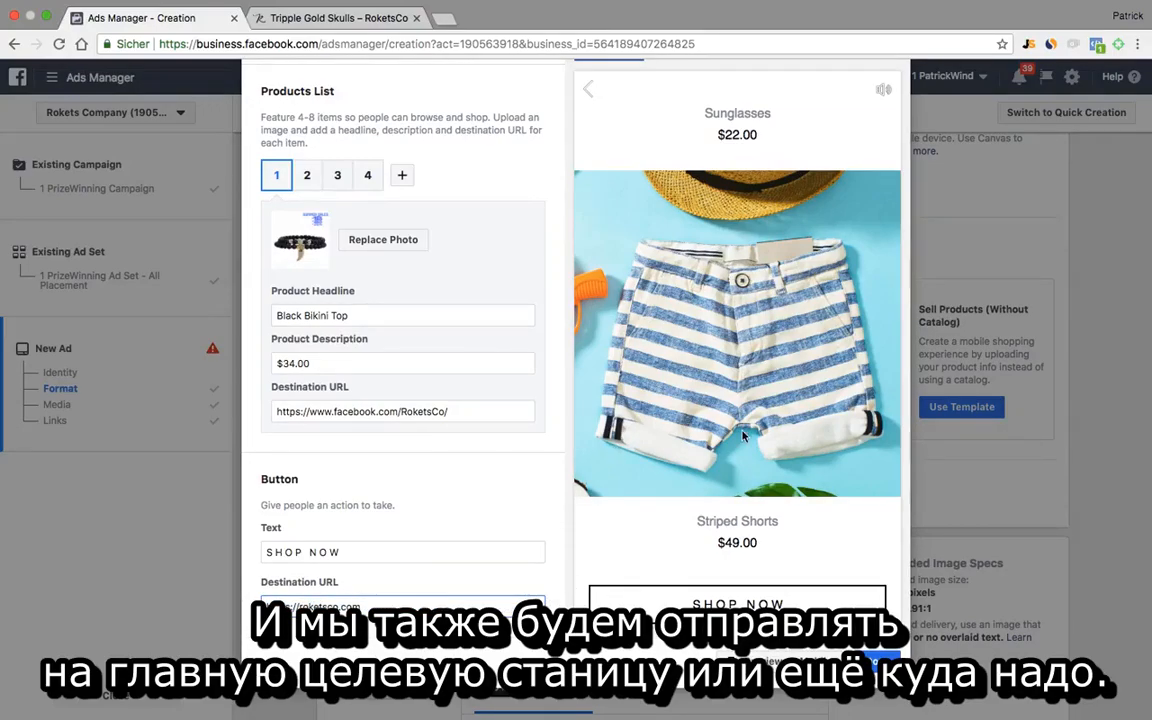
Replace product 4's striped shorts photo with the account image of the double black bead bracelet with gold details.
{"action": "scroll", "coordinate": [668, 387], "scroll_direction": "up", "scroll_amount": 10}
{"action": "scroll", "coordinate": [667, 341], "scroll_direction": "up", "scroll_amount": 3}
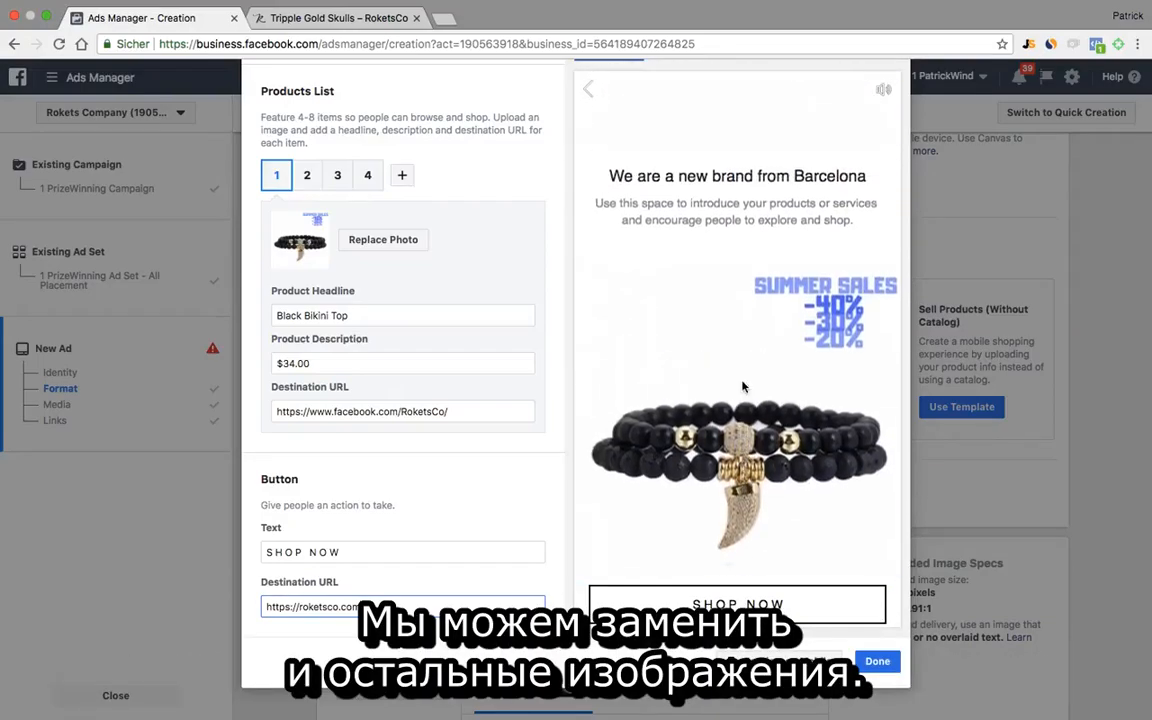
{"action": "left_click", "coordinate": [367, 176]}
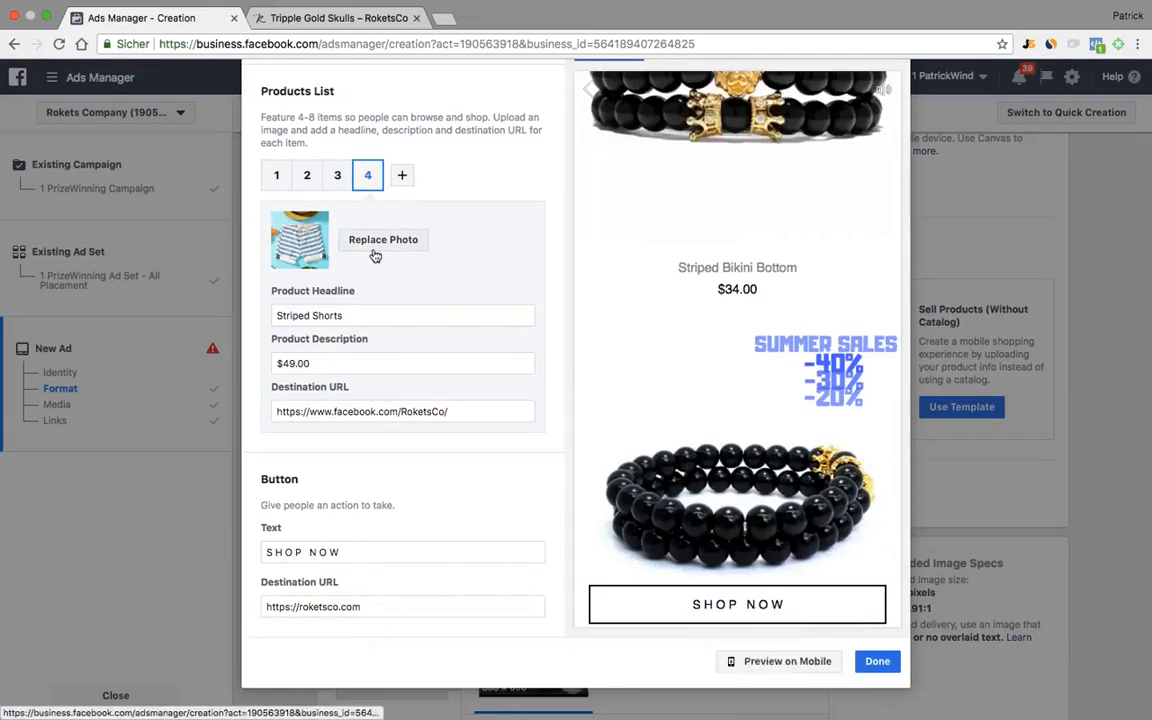
{"action": "left_click", "coordinate": [376, 248]}
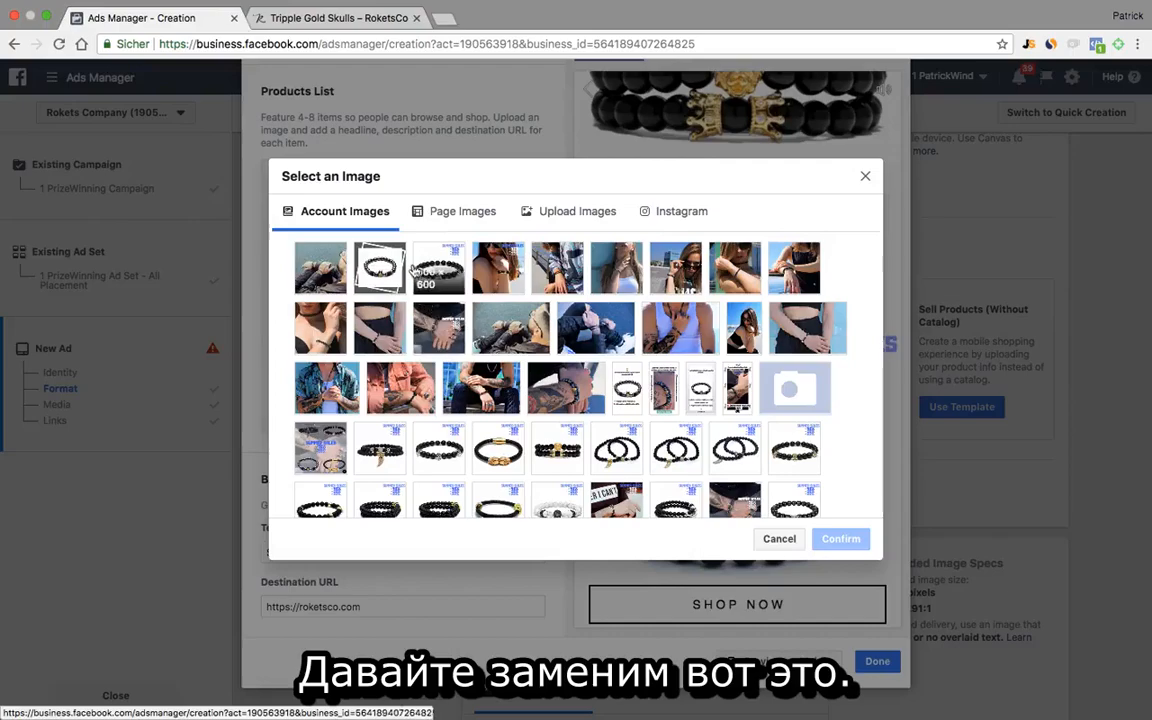
{"action": "left_click", "coordinate": [566, 455]}
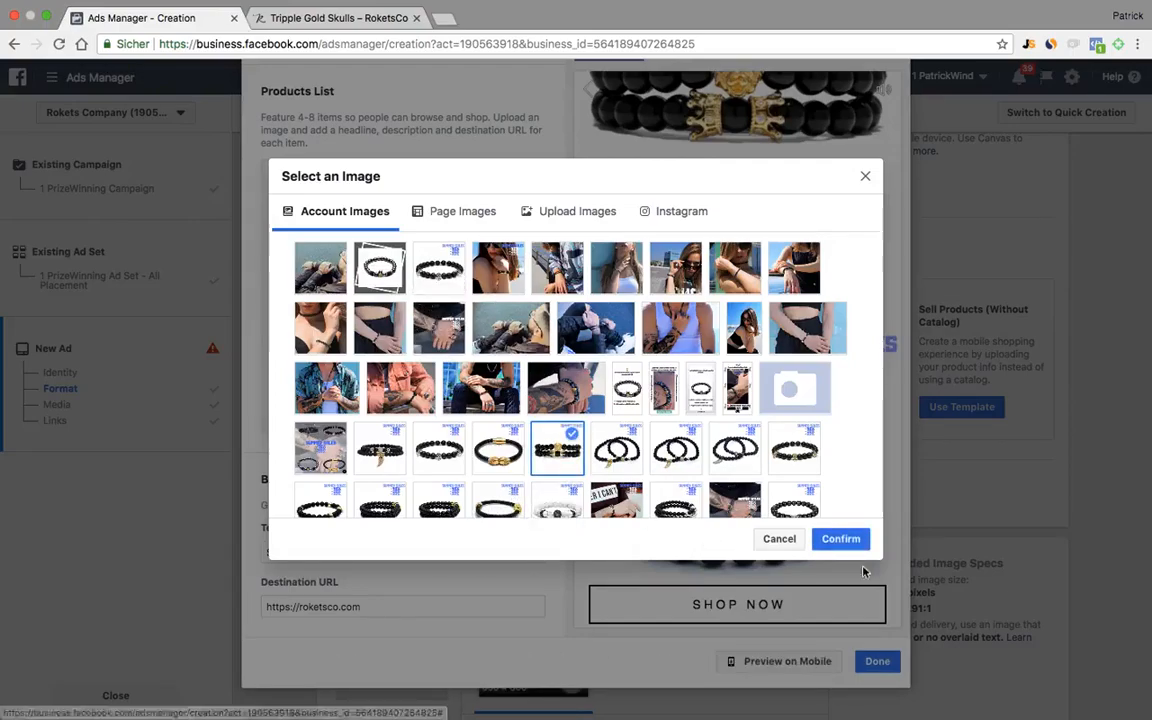
{"action": "left_click", "coordinate": [840, 539]}
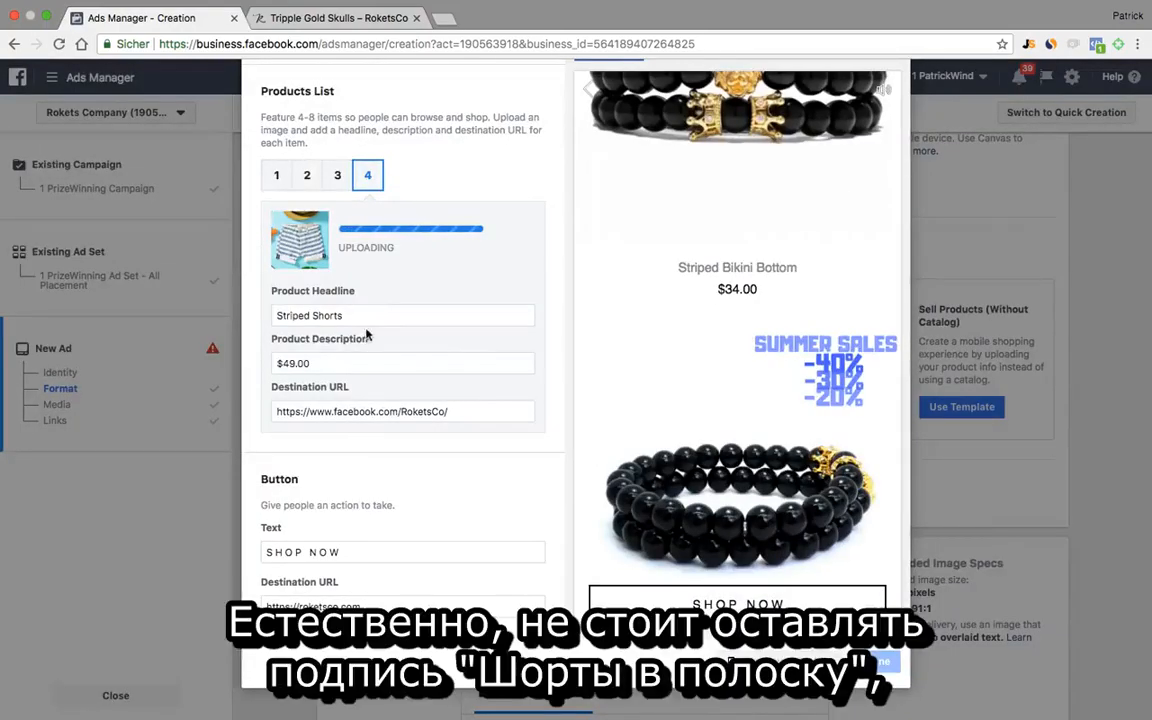
Review product 4's headline and the experience preview, and finish the fullscreen experience.
{"action": "left_click_drag", "start_coordinate": [283, 315], "coordinate": [358, 316]}
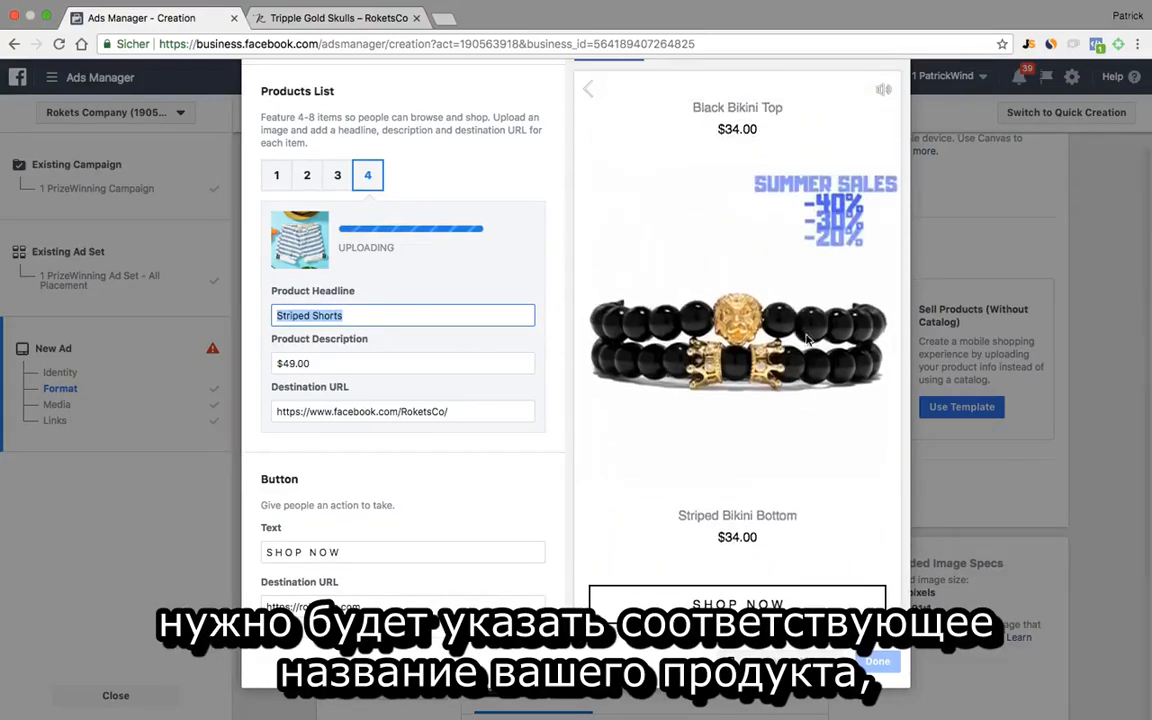
{"action": "scroll", "coordinate": [806, 340], "scroll_direction": "up", "scroll_amount": 2}
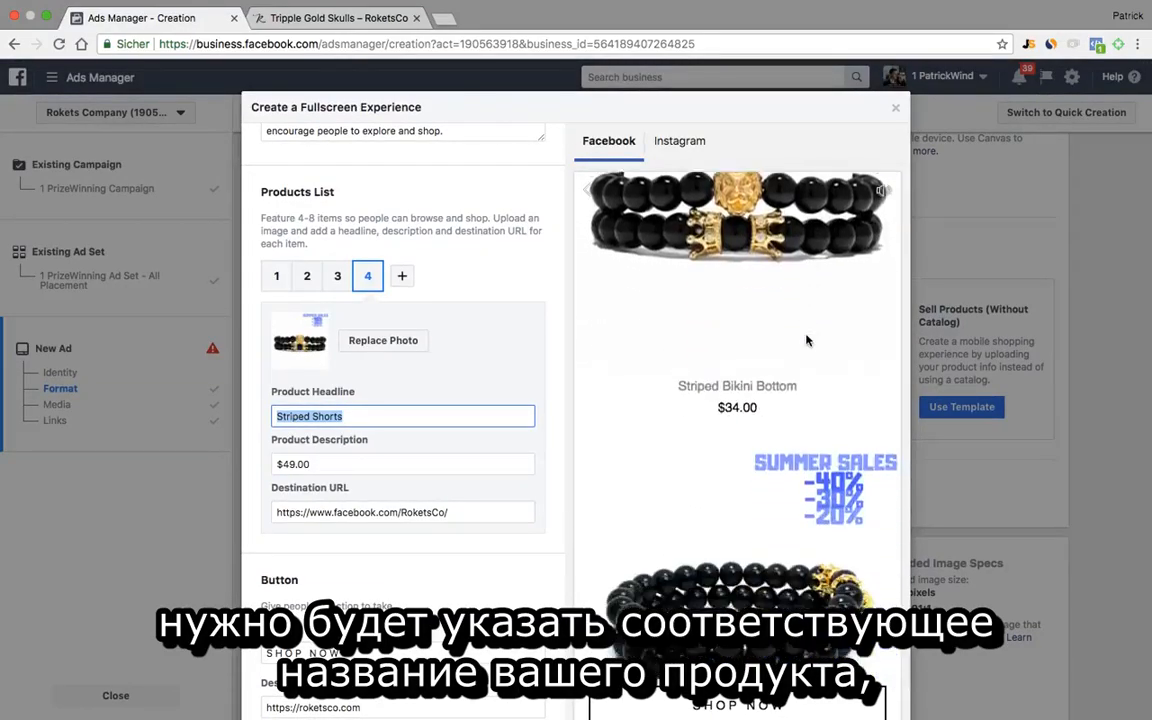
{"action": "scroll", "coordinate": [806, 340], "scroll_direction": "down", "scroll_amount": 2}
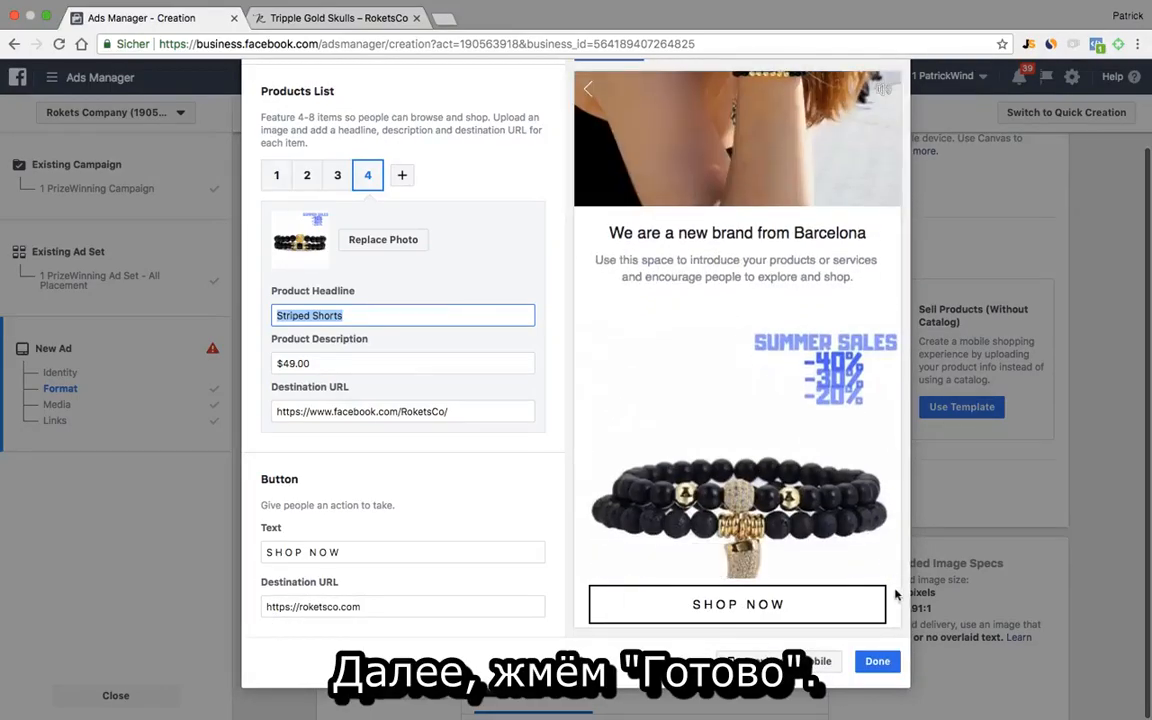
{"action": "left_click", "coordinate": [878, 664]}
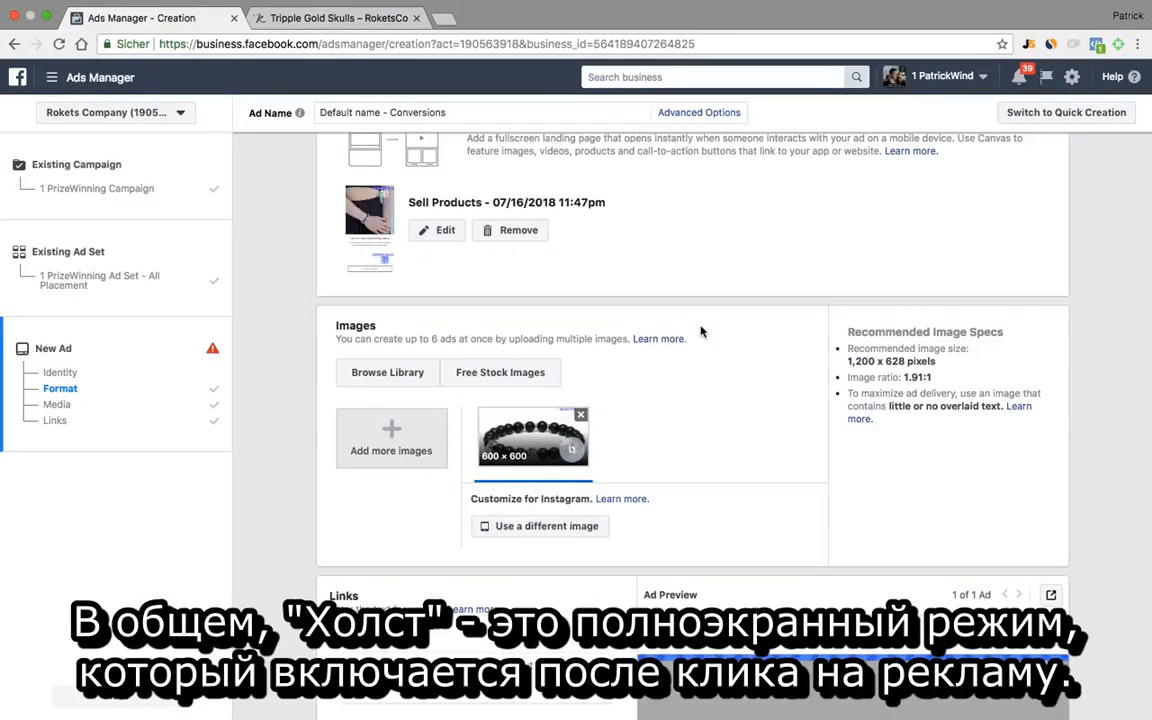
Examine the ad's format, attached fullscreen experience, image, links and Mobile News Feed preview.
{"action": "scroll", "coordinate": [701, 331], "scroll_direction": "up", "scroll_amount": 2}
{"action": "scroll", "coordinate": [701, 331], "scroll_direction": "up", "scroll_amount": 2}
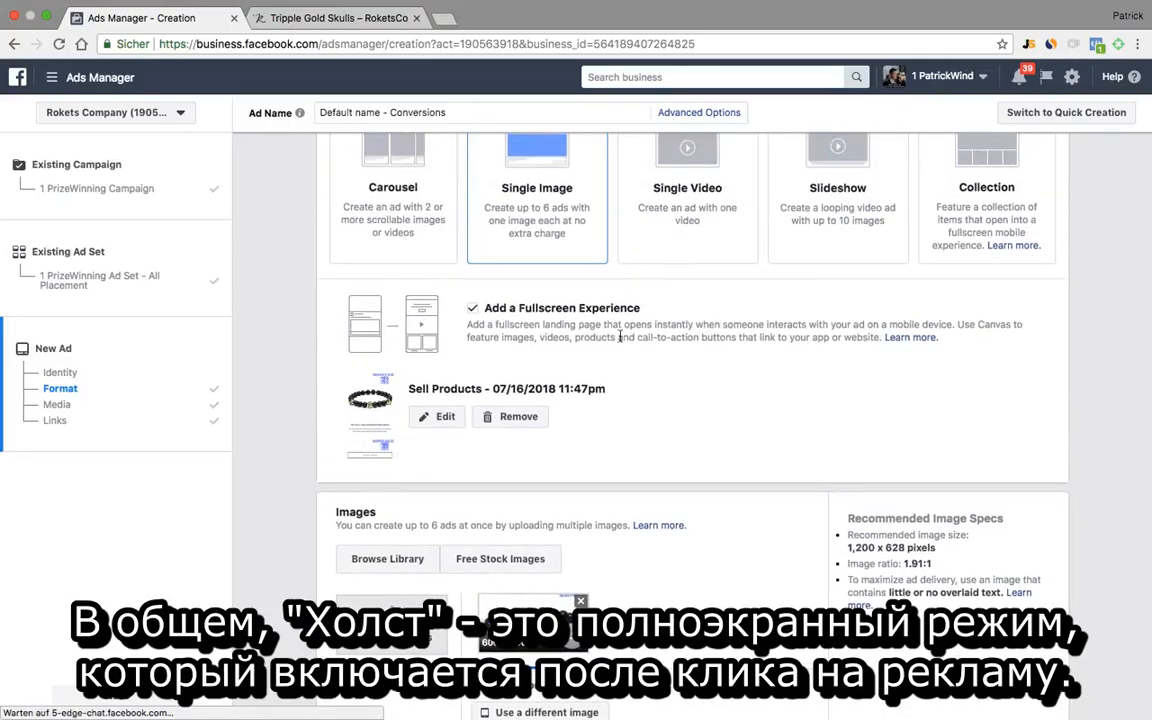
{"action": "scroll", "coordinate": [620, 335], "scroll_direction": "down", "scroll_amount": 2}
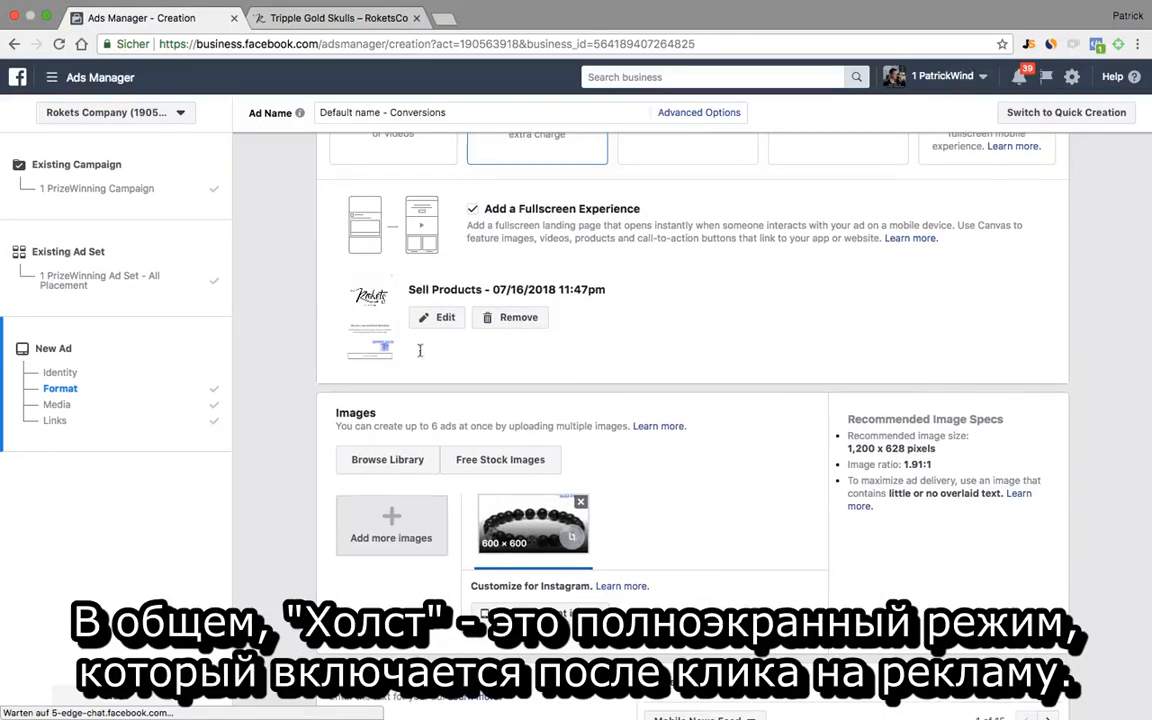
{"action": "scroll", "coordinate": [773, 428], "scroll_direction": "down", "scroll_amount": 8}
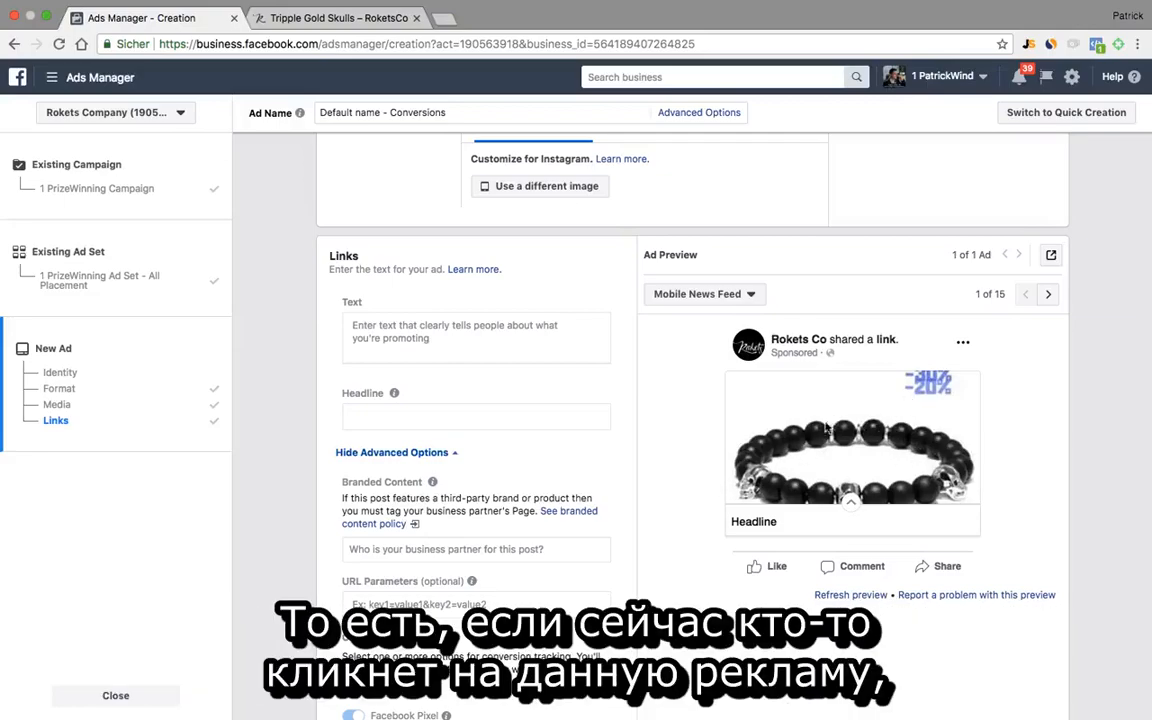
{"action": "scroll", "coordinate": [617, 375], "scroll_direction": "up", "scroll_amount": 7}
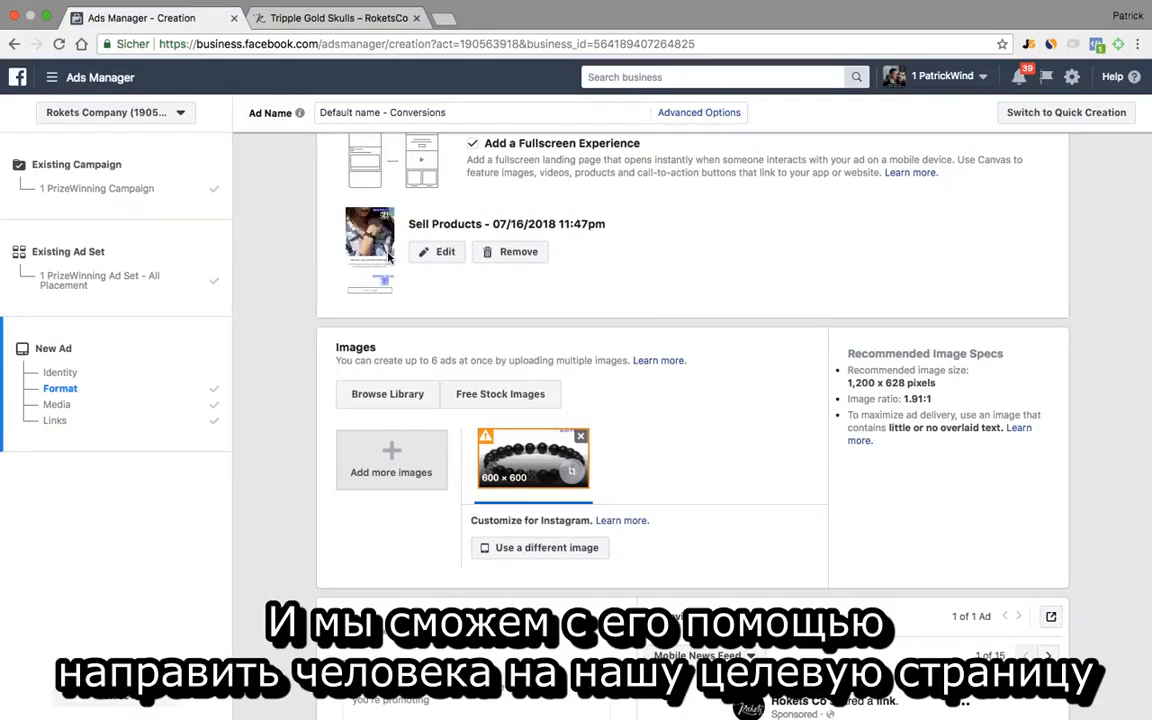
{"action": "scroll", "coordinate": [596, 262], "scroll_direction": "up", "scroll_amount": 2}
{"action": "scroll", "coordinate": [596, 262], "scroll_direction": "up", "scroll_amount": 2}
{"action": "scroll", "coordinate": [450, 320], "scroll_direction": "down", "scroll_amount": 3}
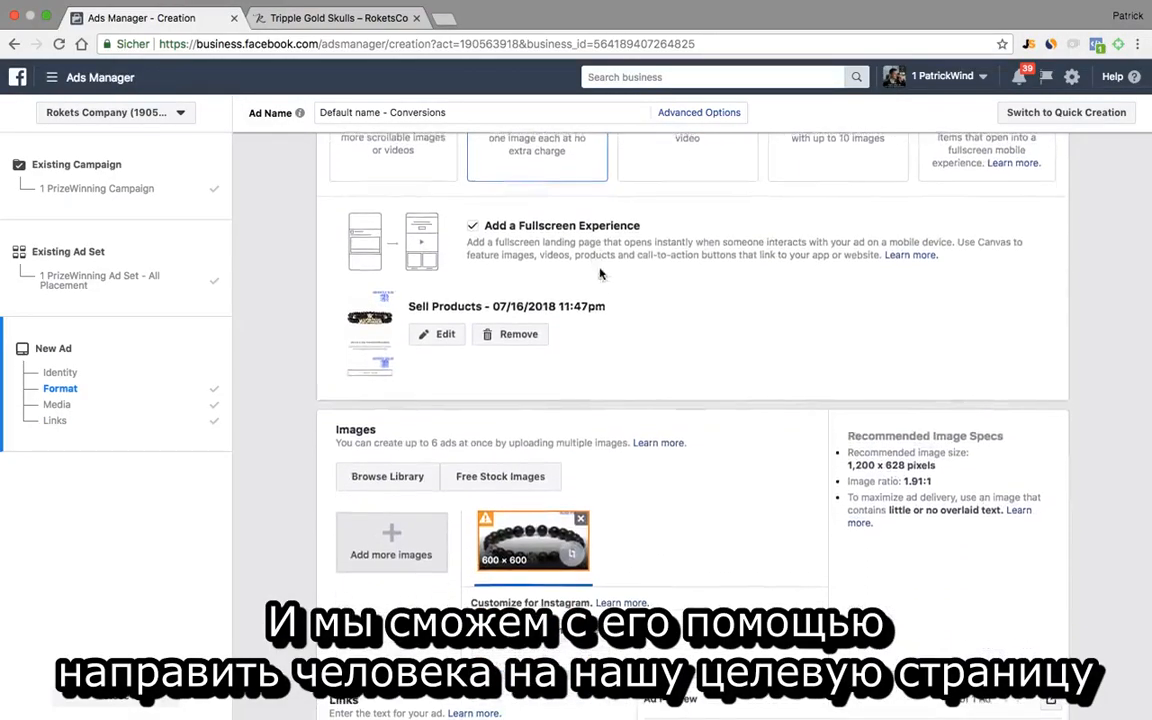
{"action": "scroll", "coordinate": [601, 336], "scroll_direction": "down", "scroll_amount": 15}
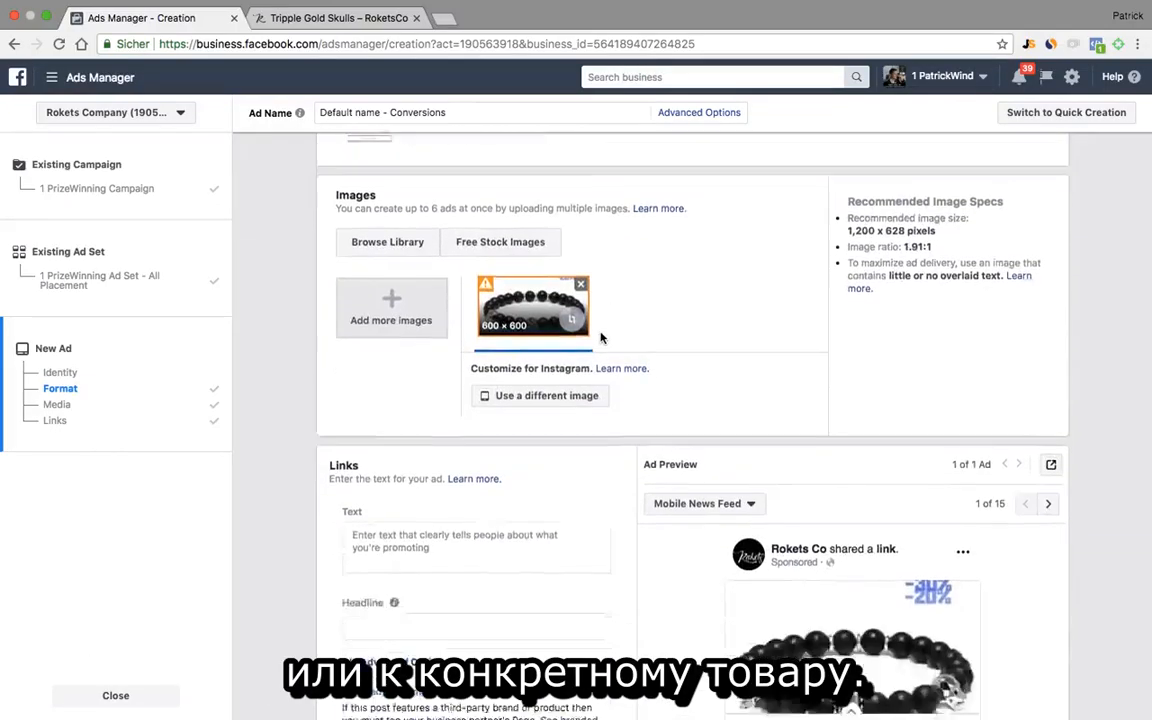
{"action": "scroll", "coordinate": [601, 338], "scroll_direction": "up", "scroll_amount": 10}
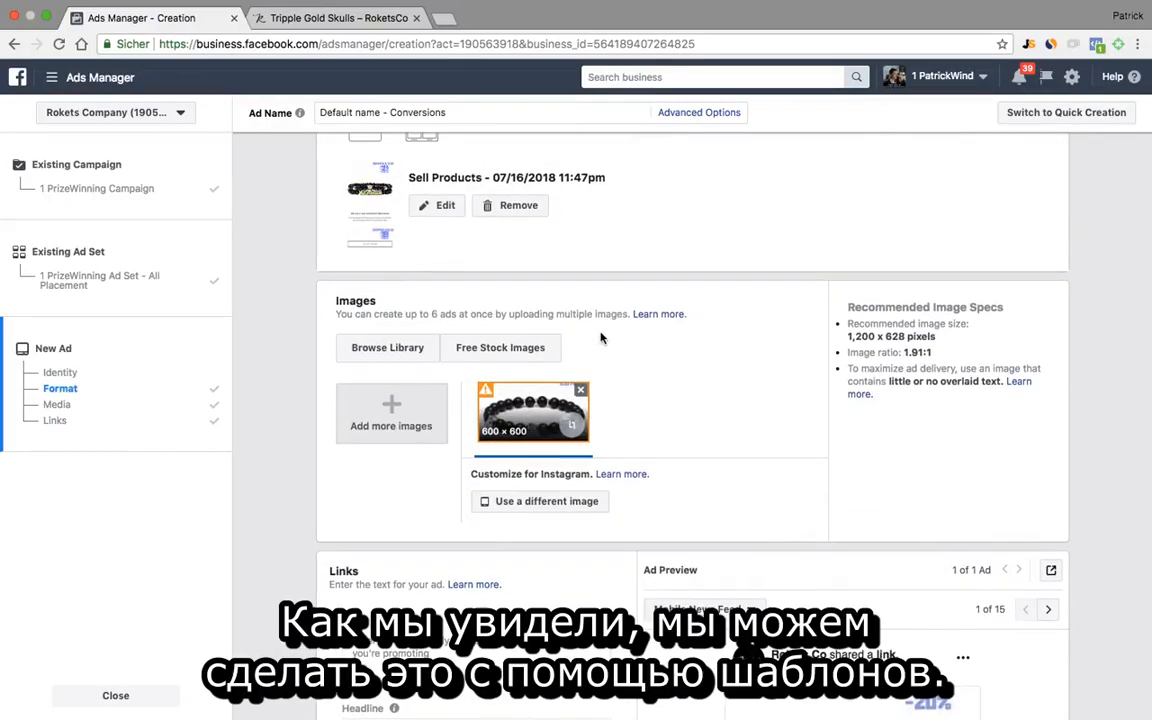
{"action": "scroll", "coordinate": [602, 337], "scroll_direction": "up", "scroll_amount": 5}
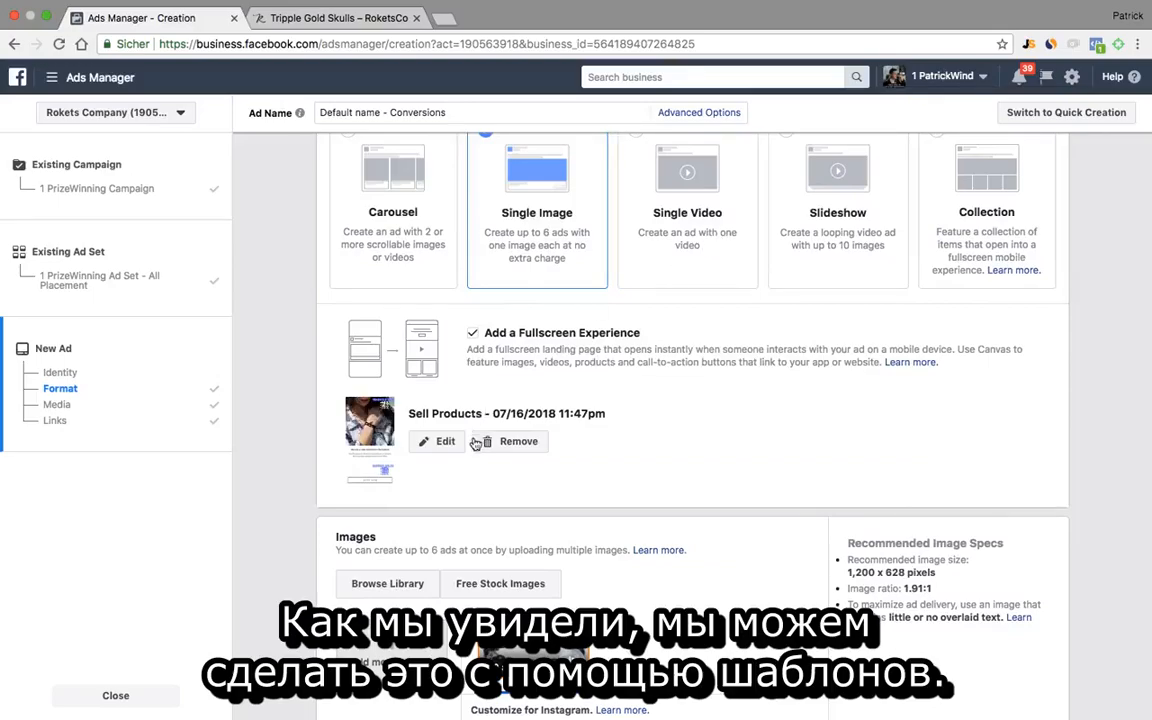
Remove the attached Sell Products experience from the ad and start a new one from the Showcase Your Business template.
{"action": "left_click", "coordinate": [518, 442]}
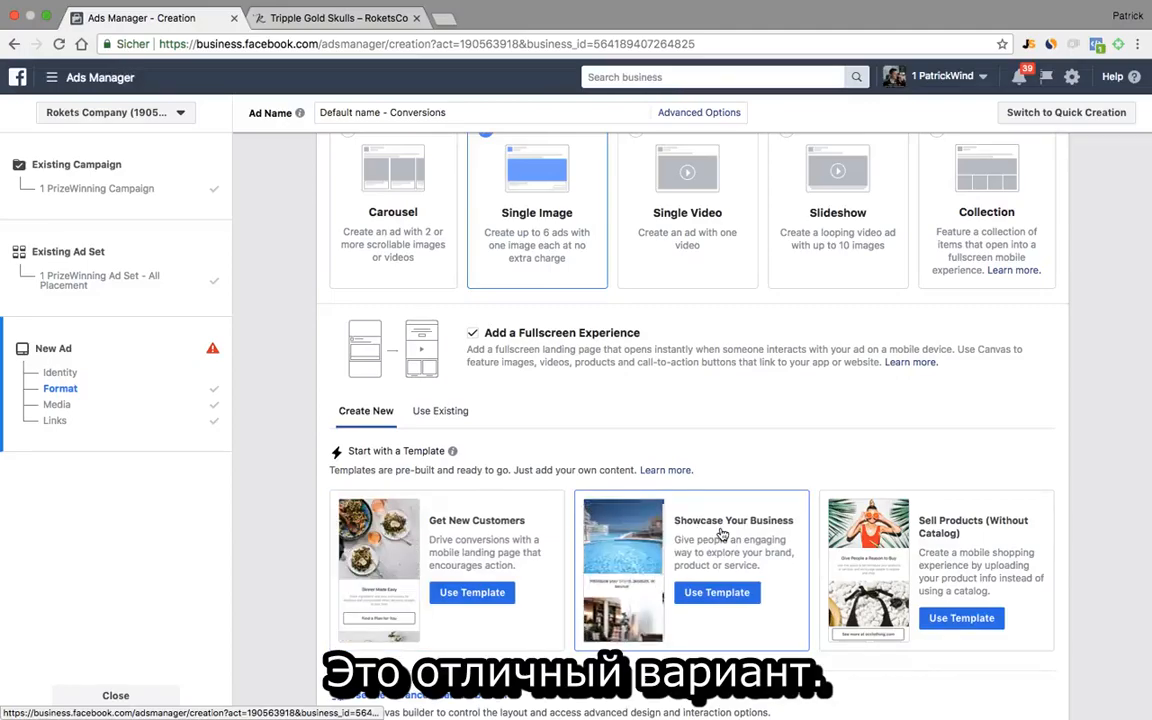
{"action": "left_click", "coordinate": [722, 535]}
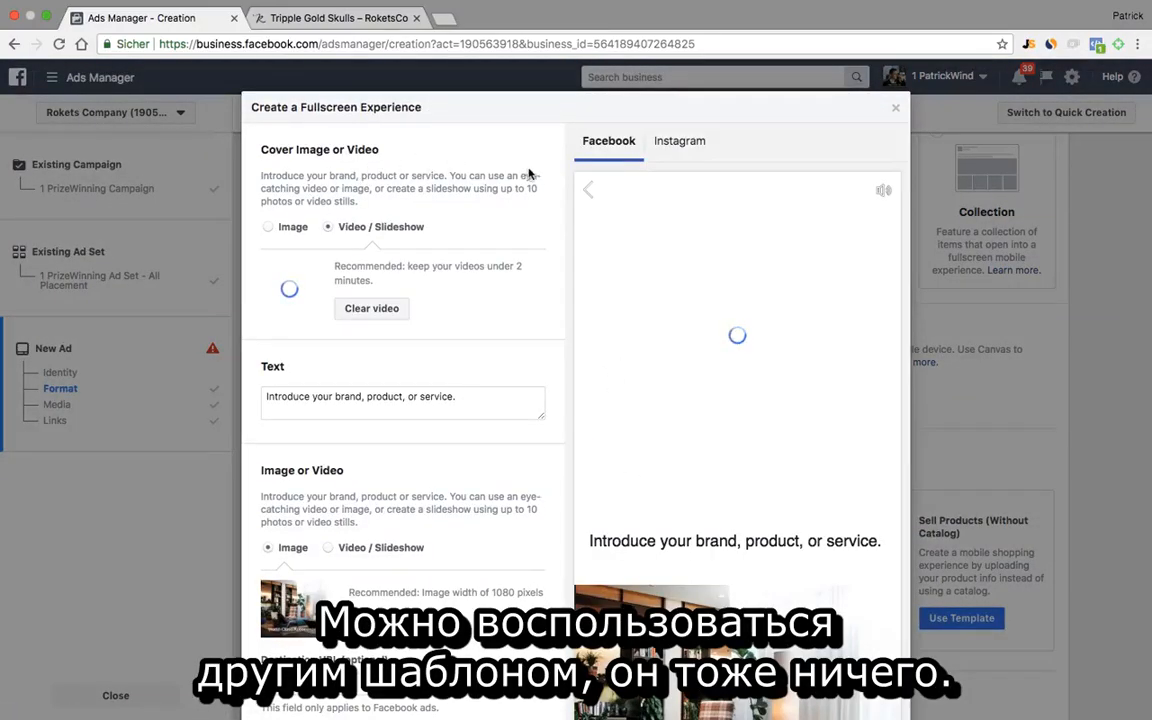
Examine the Showcase Your Business template from cover video to button, including its four carousel photos.
{"action": "scroll", "coordinate": [515, 289], "scroll_direction": "down", "scroll_amount": 3}
{"action": "scroll", "coordinate": [515, 285], "scroll_direction": "up", "scroll_amount": 3}
{"action": "scroll", "coordinate": [515, 284], "scroll_direction": "down", "scroll_amount": 1}
{"action": "scroll", "coordinate": [515, 284], "scroll_direction": "down", "scroll_amount": 2}
{"action": "scroll", "coordinate": [740, 358], "scroll_direction": "down", "scroll_amount": 5}
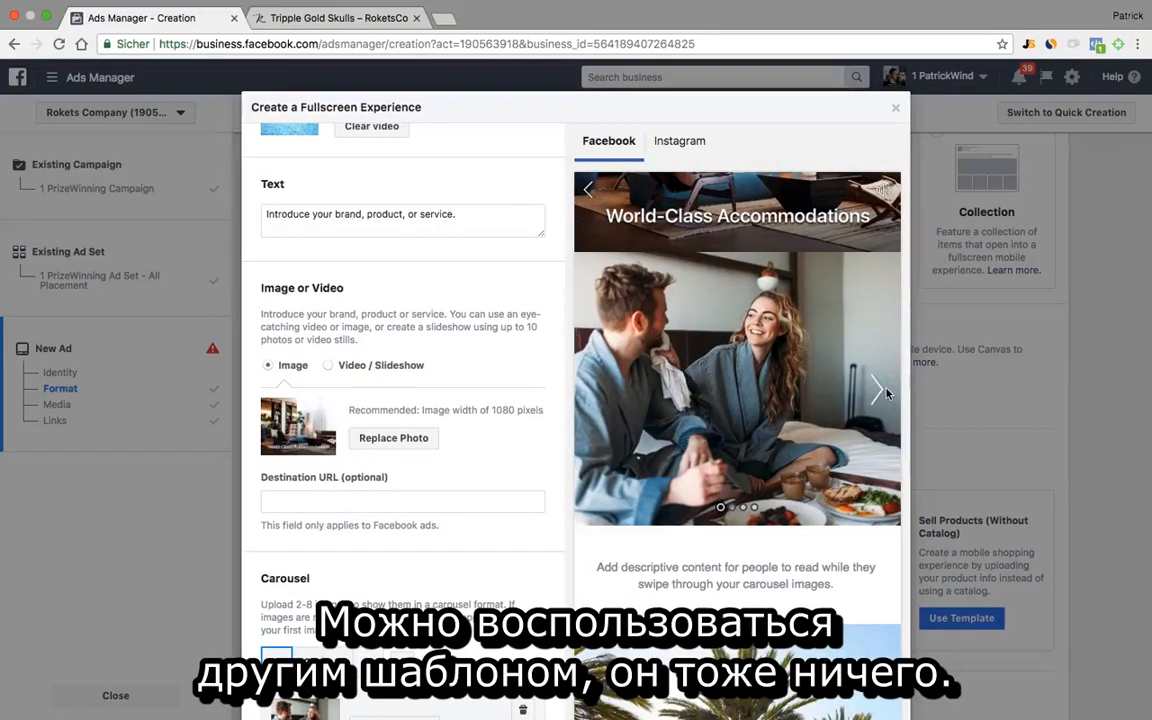
{"action": "scroll", "coordinate": [501, 412], "scroll_direction": "down", "scroll_amount": 3}
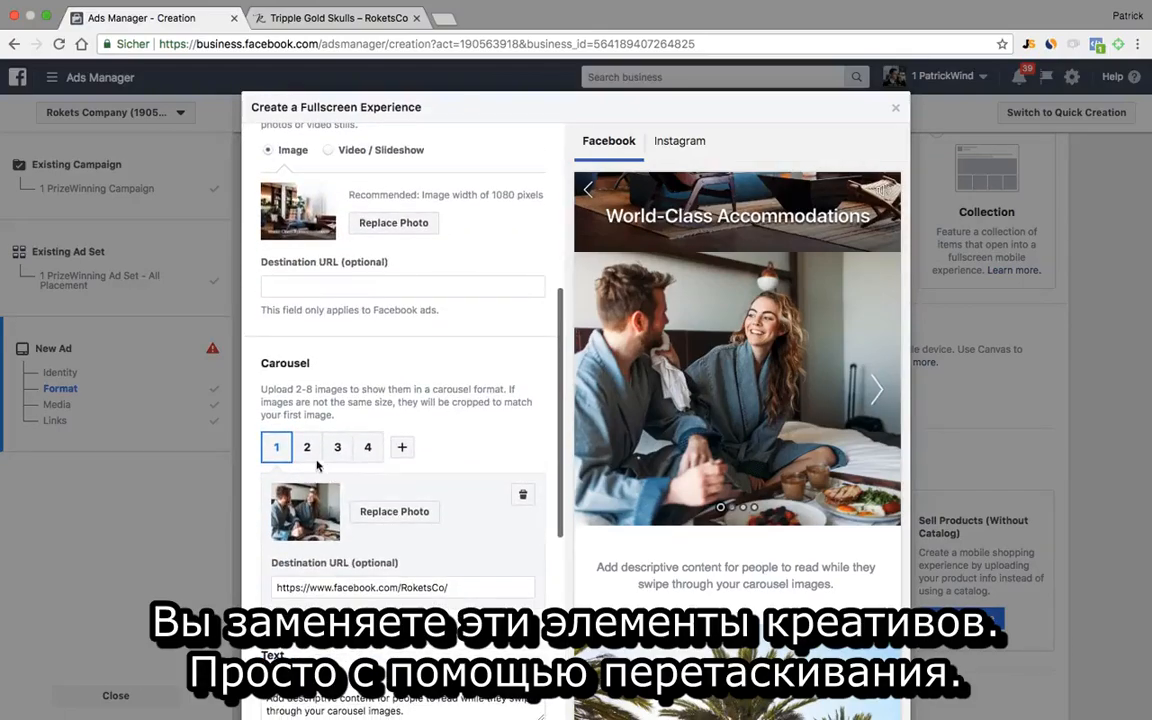
{"action": "left_click", "coordinate": [307, 447]}
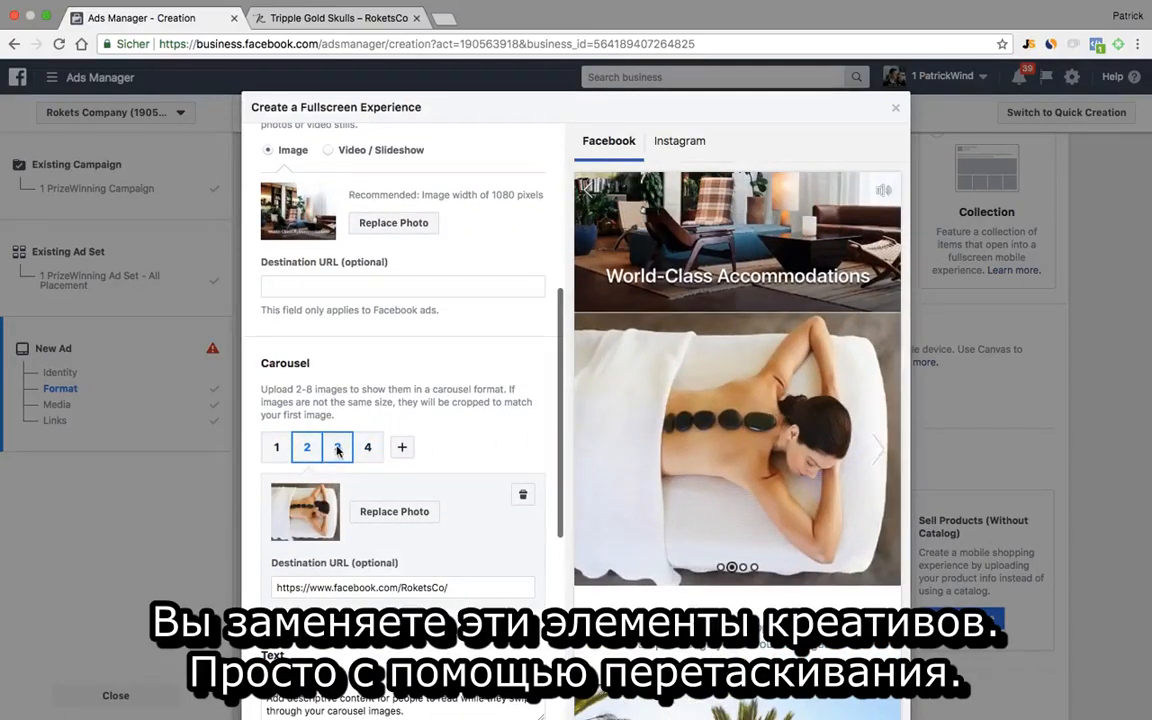
{"action": "left_click", "coordinate": [337, 447]}
{"action": "left_click", "coordinate": [368, 447]}
{"action": "scroll", "coordinate": [517, 393], "scroll_direction": "down", "scroll_amount": 5}
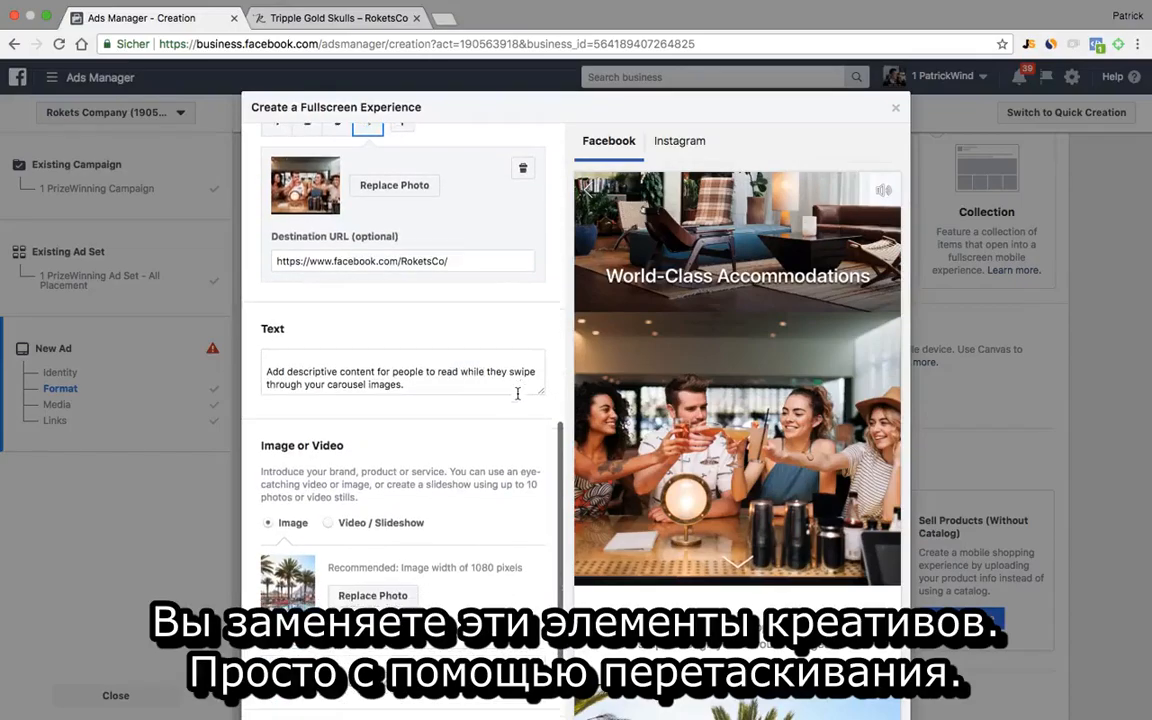
{"action": "scroll", "coordinate": [517, 393], "scroll_direction": "down", "scroll_amount": 5}
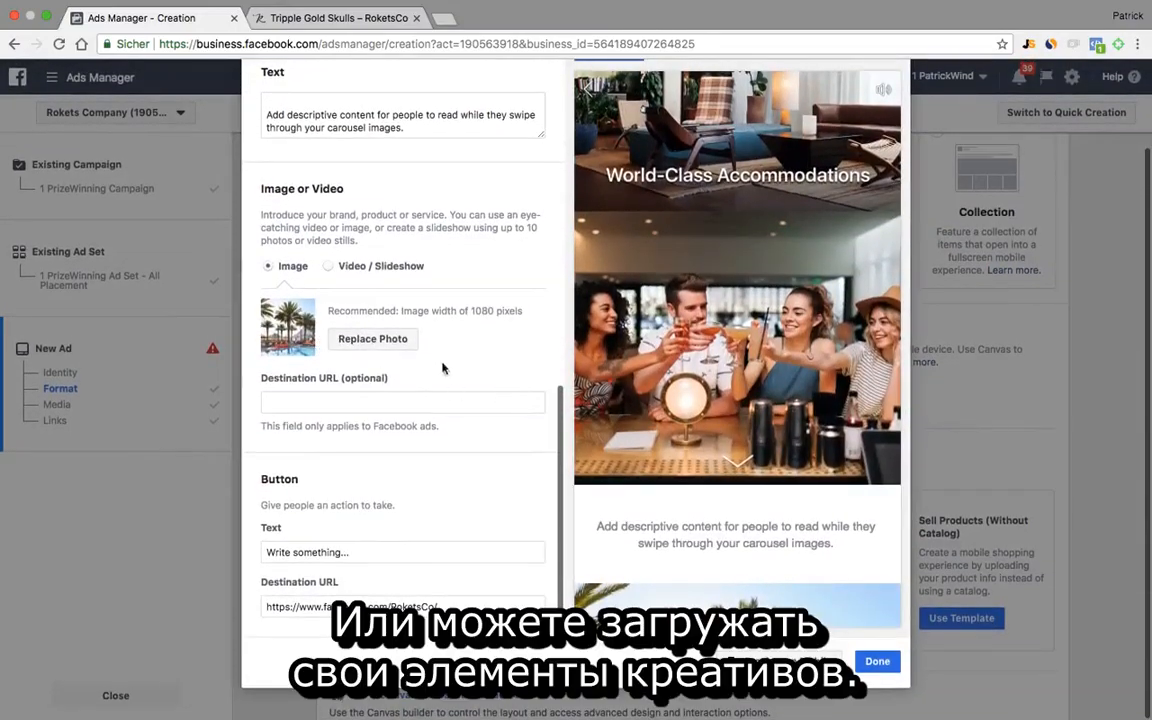
Try to replace the palm-tree photo below the carousel with another image, and select the carousel's descriptive text.
{"action": "left_click", "coordinate": [372, 339]}
{"action": "left_click", "coordinate": [565, 388]}
{"action": "left_click", "coordinate": [840, 539]}
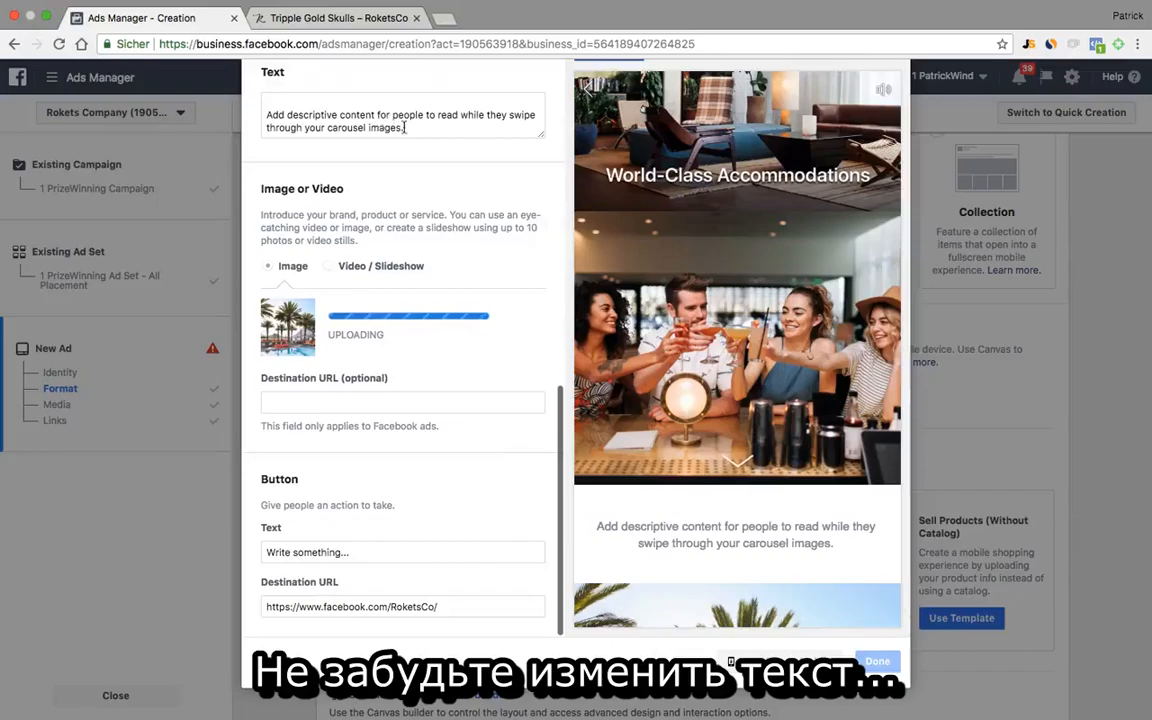
{"action": "left_click_drag", "start_coordinate": [404, 127], "coordinate": [258, 101]}
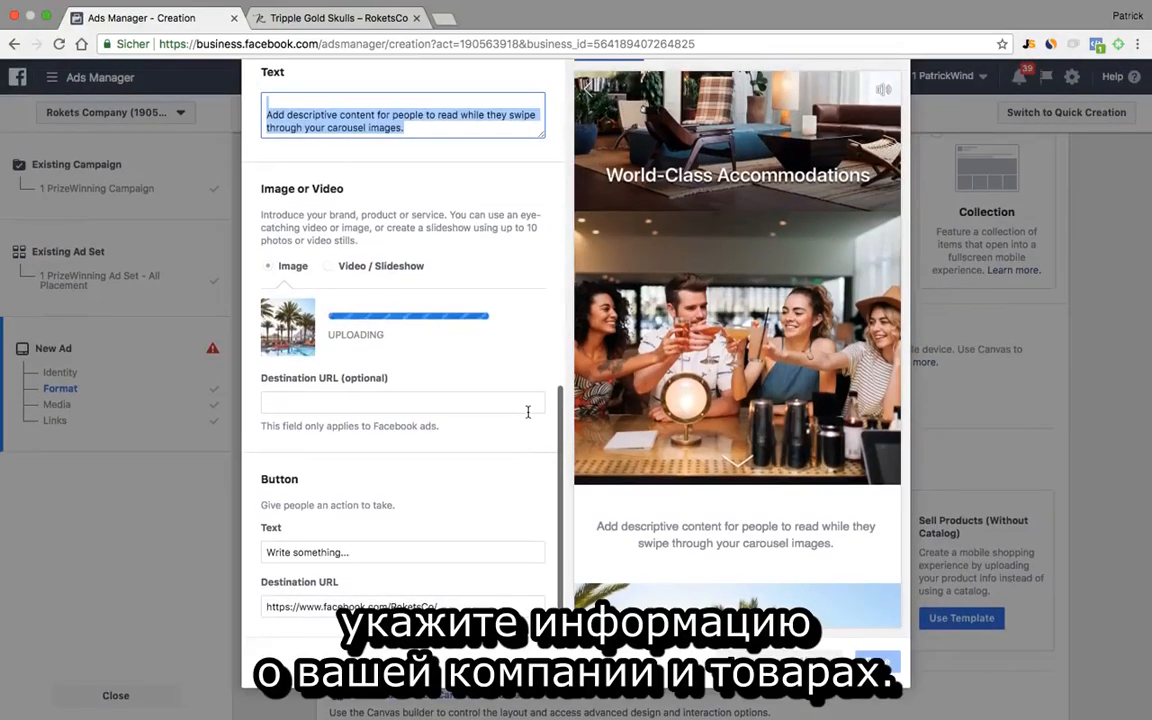
Close the Showcase Your Business experience and discard its unsaved changes.
{"action": "scroll", "coordinate": [527, 408], "scroll_direction": "up", "scroll_amount": 15}
{"action": "scroll", "coordinate": [527, 418], "scroll_direction": "up", "scroll_amount": 3}
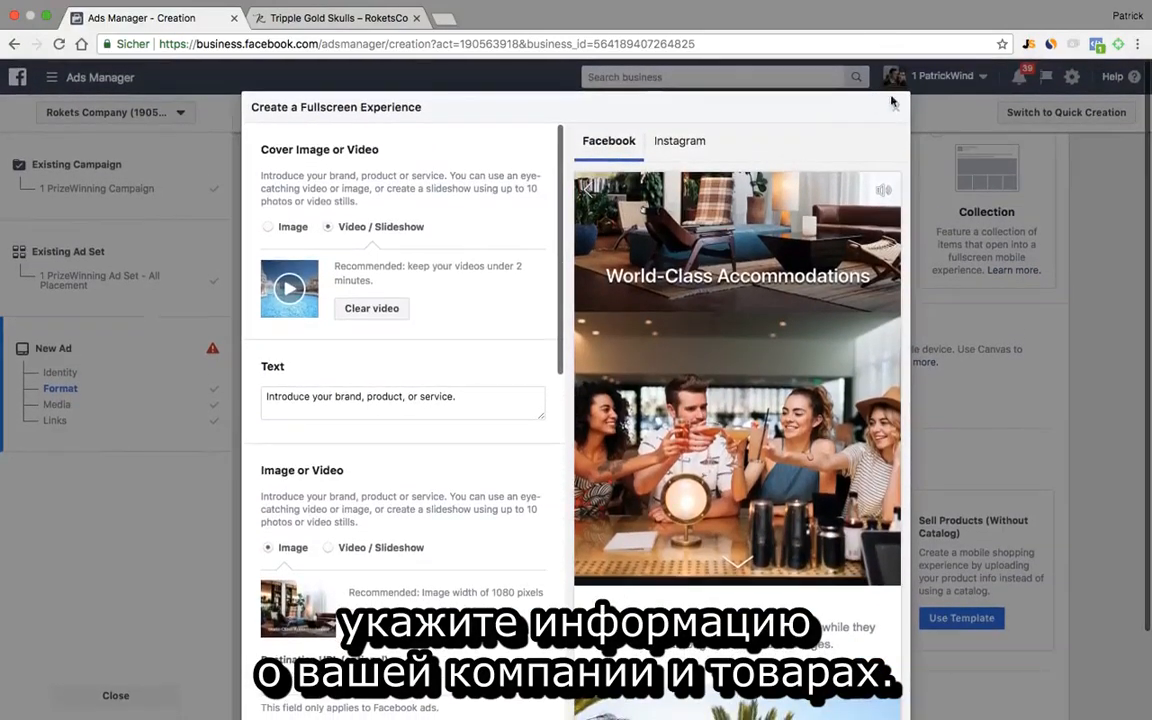
{"action": "left_click", "coordinate": [896, 110]}
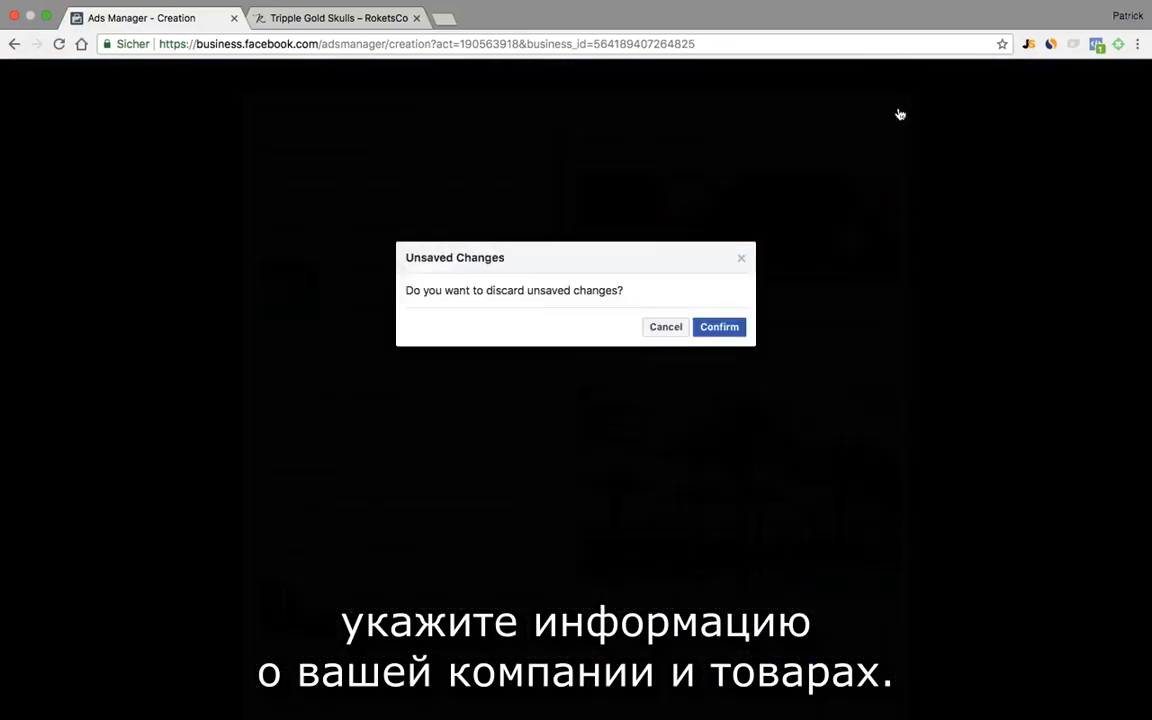
{"action": "left_click", "coordinate": [719, 327]}
Open a blank Canvas in the advanced Canvas builder.
{"action": "scroll", "coordinate": [450, 454], "scroll_direction": "down", "scroll_amount": 2}
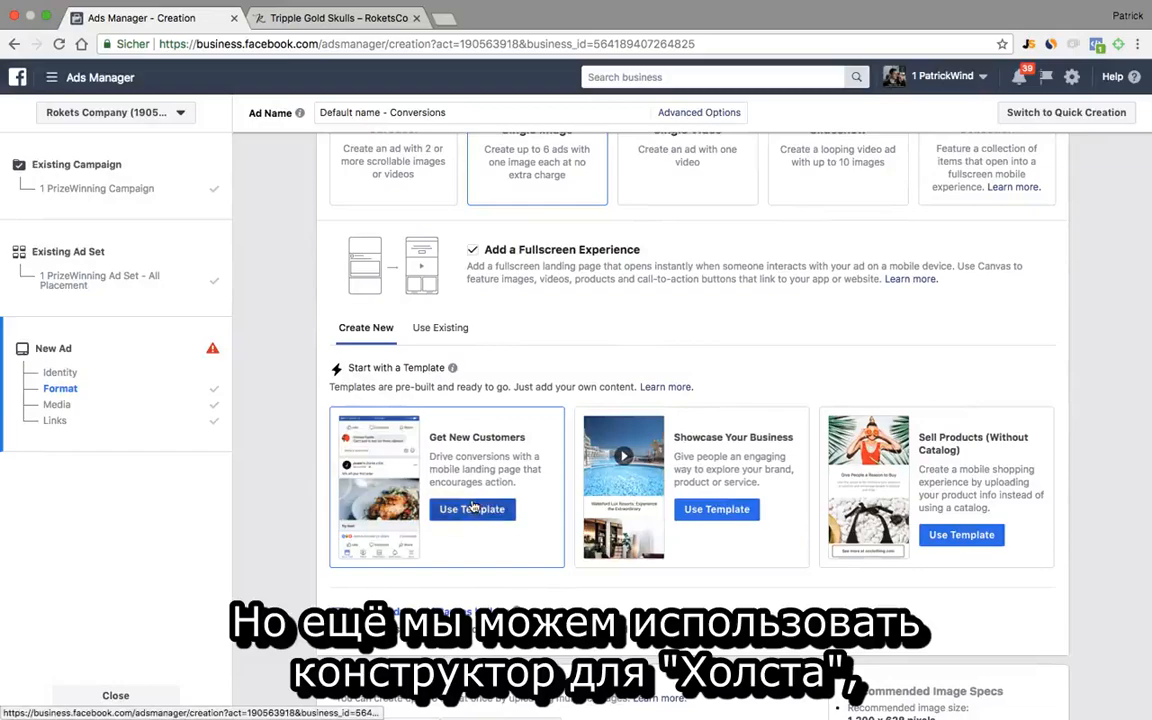
{"action": "scroll", "coordinate": [474, 508], "scroll_direction": "down", "scroll_amount": 2}
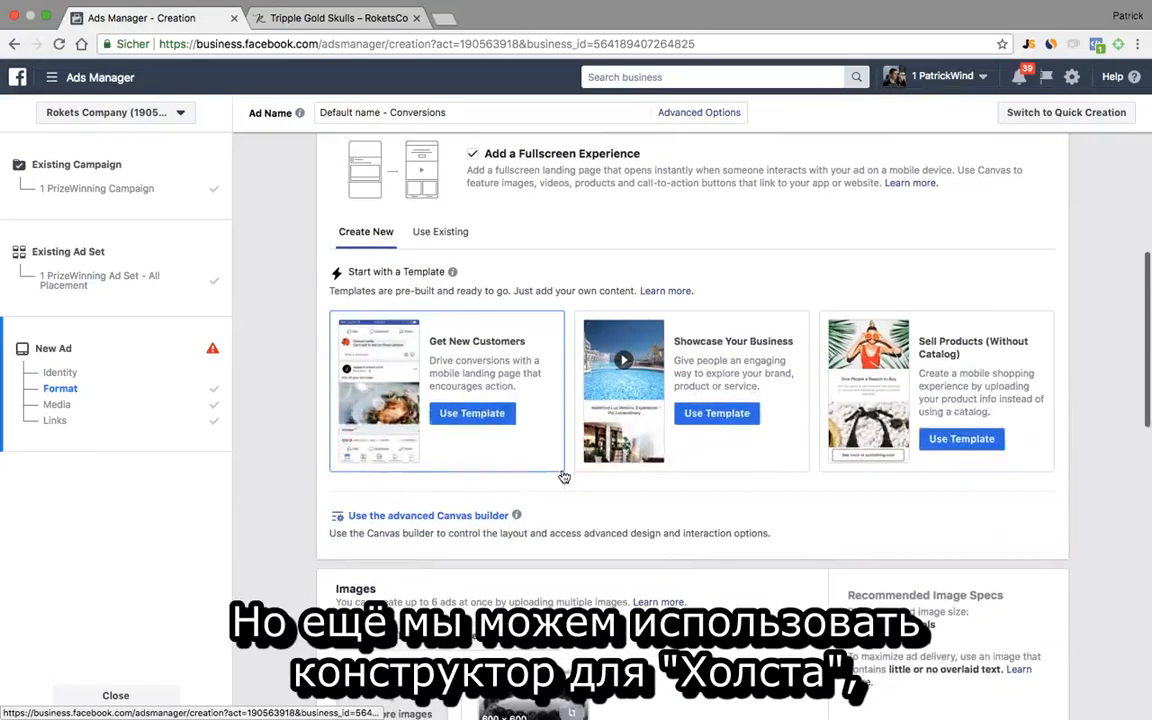
{"action": "left_click", "coordinate": [443, 519]}
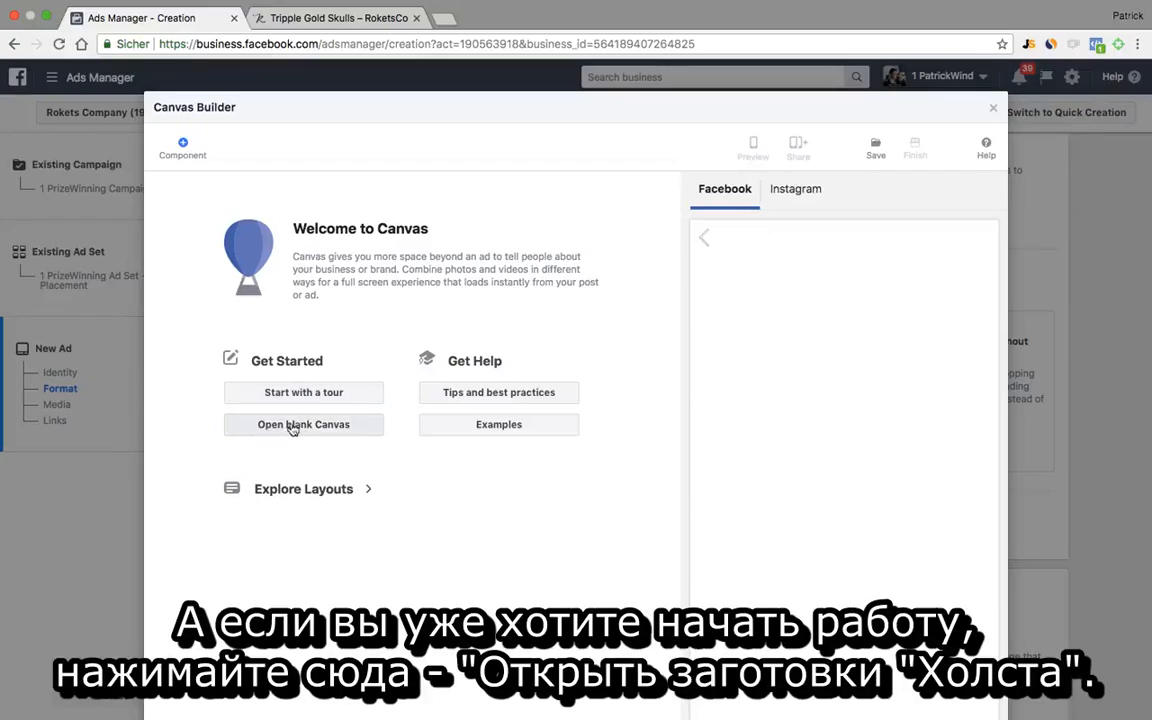
{"action": "left_click", "coordinate": [303, 426]}
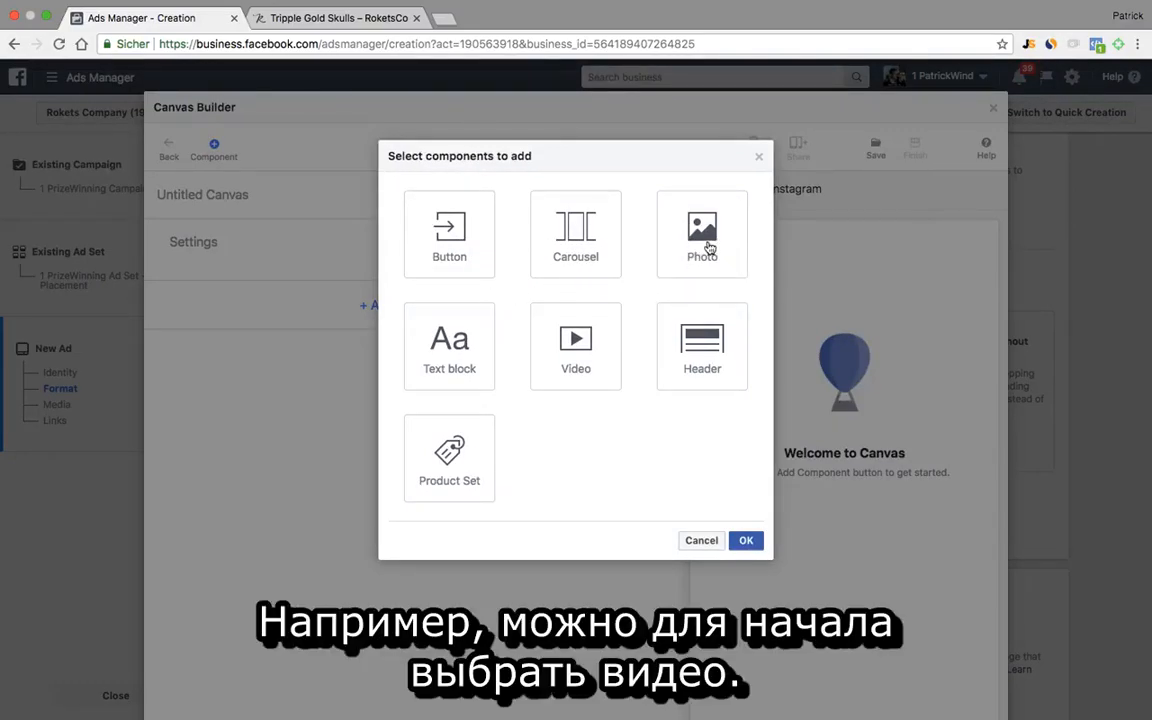
Add a Video component and a Product Set component to the blank Canvas.
{"action": "left_click", "coordinate": [605, 345]}
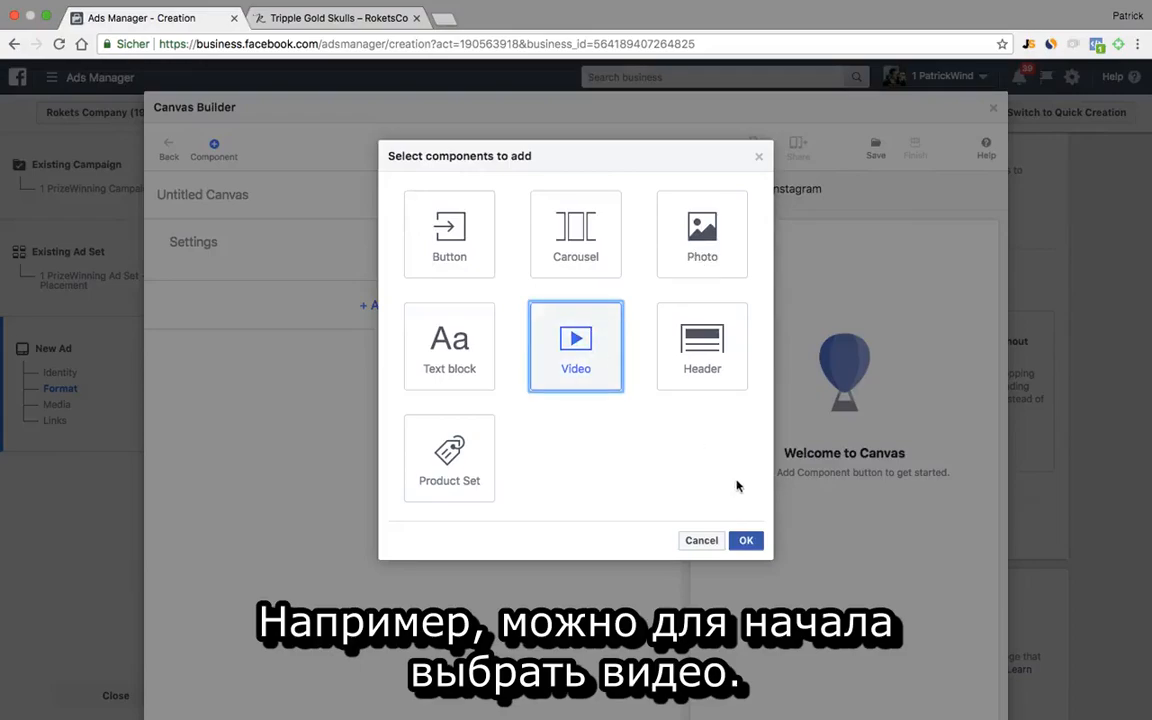
{"action": "left_click", "coordinate": [745, 541]}
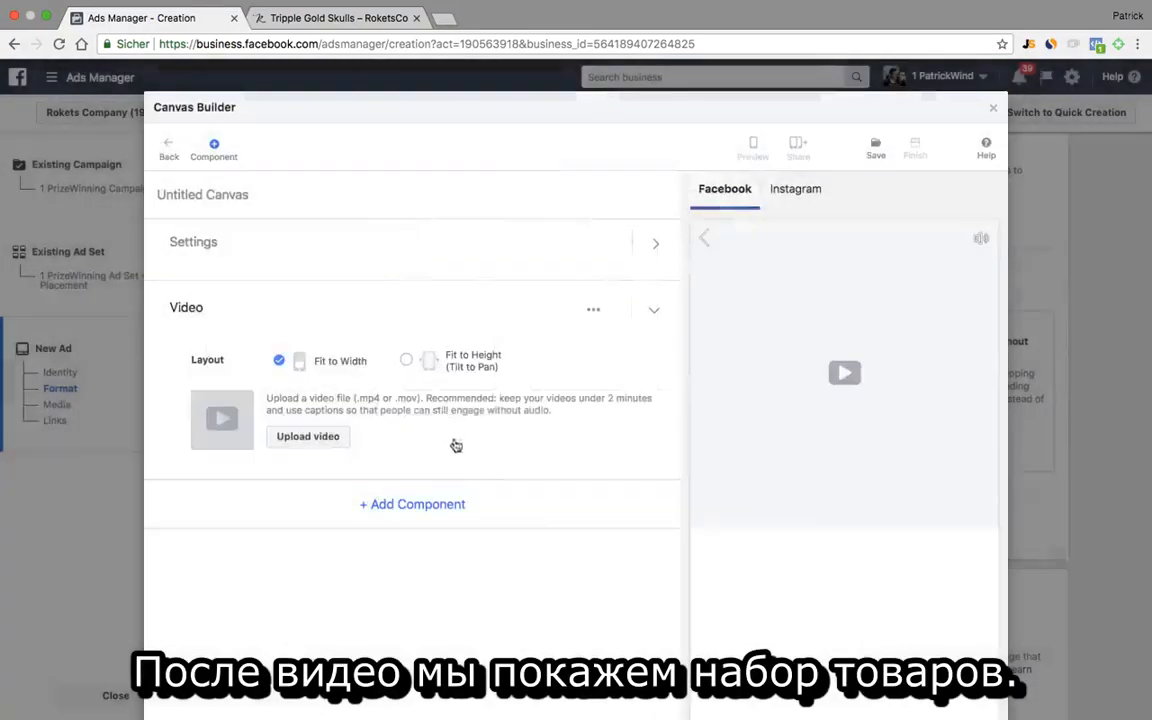
{"action": "left_click", "coordinate": [410, 504]}
{"action": "left_click", "coordinate": [446, 470]}
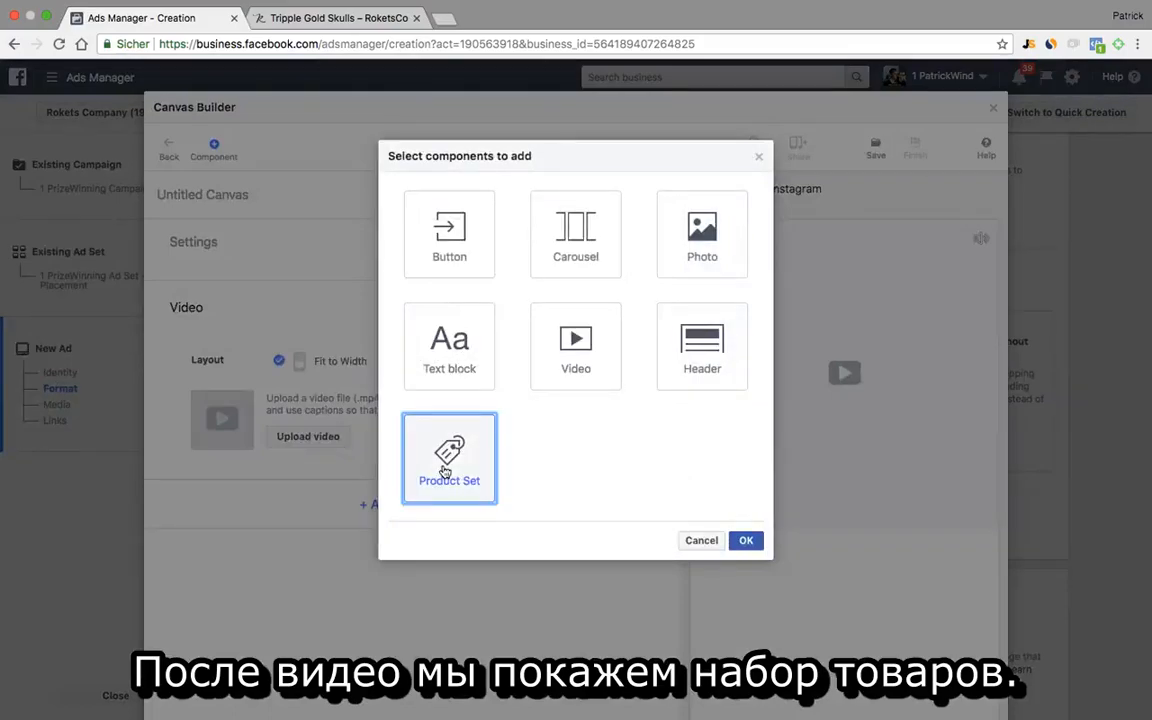
{"action": "left_click", "coordinate": [748, 541]}
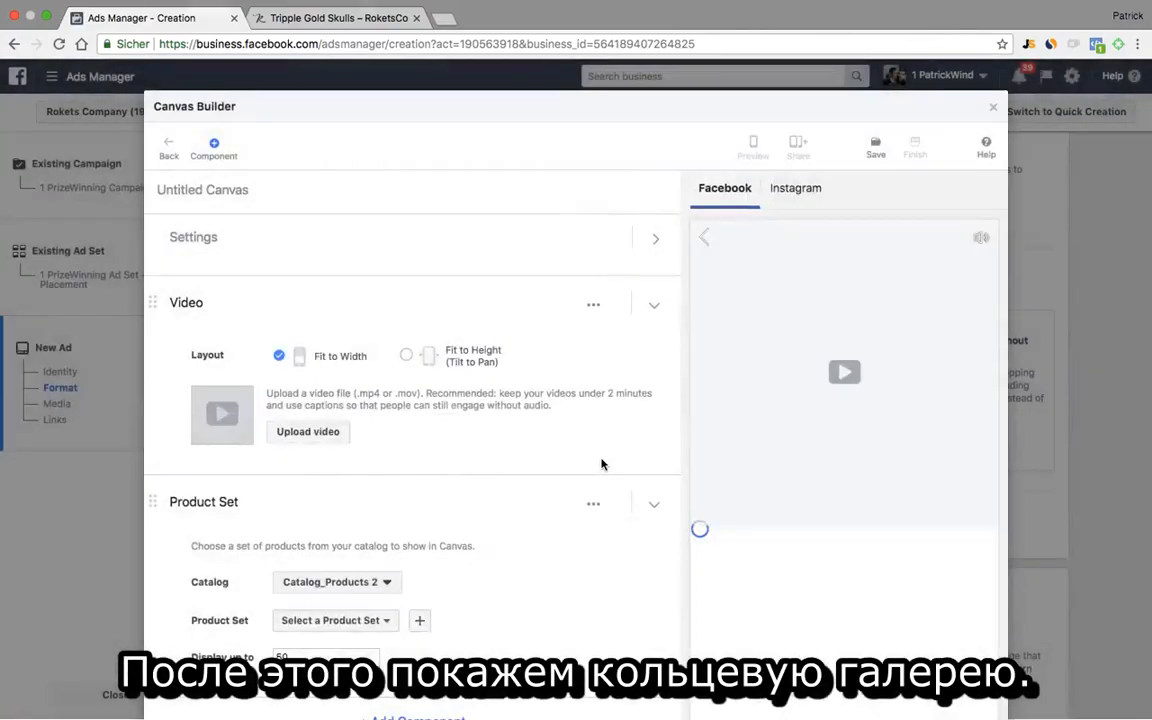
Add a Carousel component below the Product Set, followed by a Button component.
{"action": "scroll", "coordinate": [600, 470], "scroll_direction": "down", "scroll_amount": 3}
{"action": "left_click", "coordinate": [430, 645]}
{"action": "left_click", "coordinate": [577, 245]}
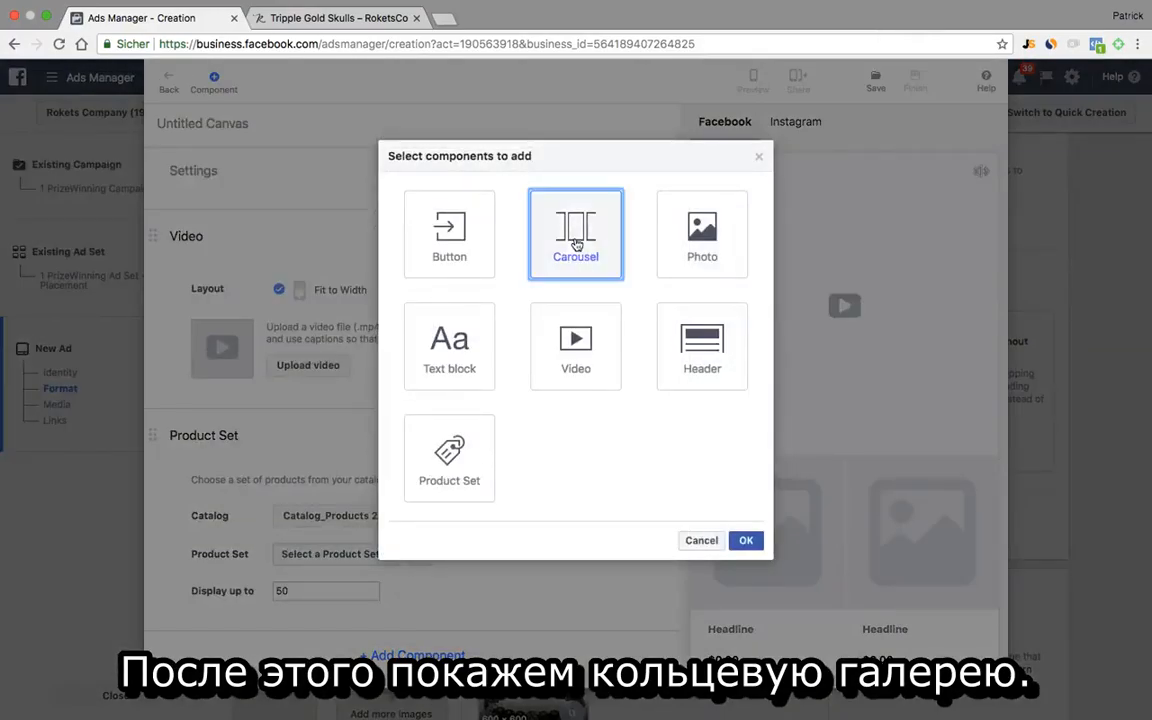
{"action": "left_click", "coordinate": [746, 540]}
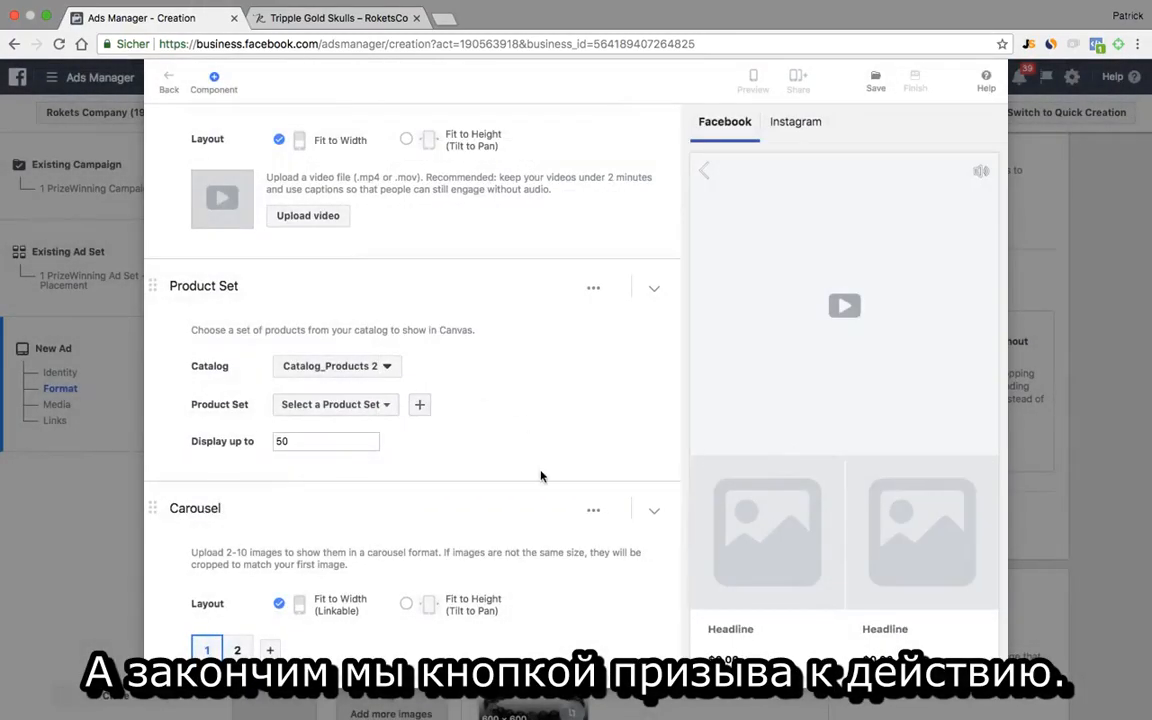
{"action": "scroll", "coordinate": [540, 476], "scroll_direction": "down", "scroll_amount": 3}
{"action": "left_click", "coordinate": [430, 652]}
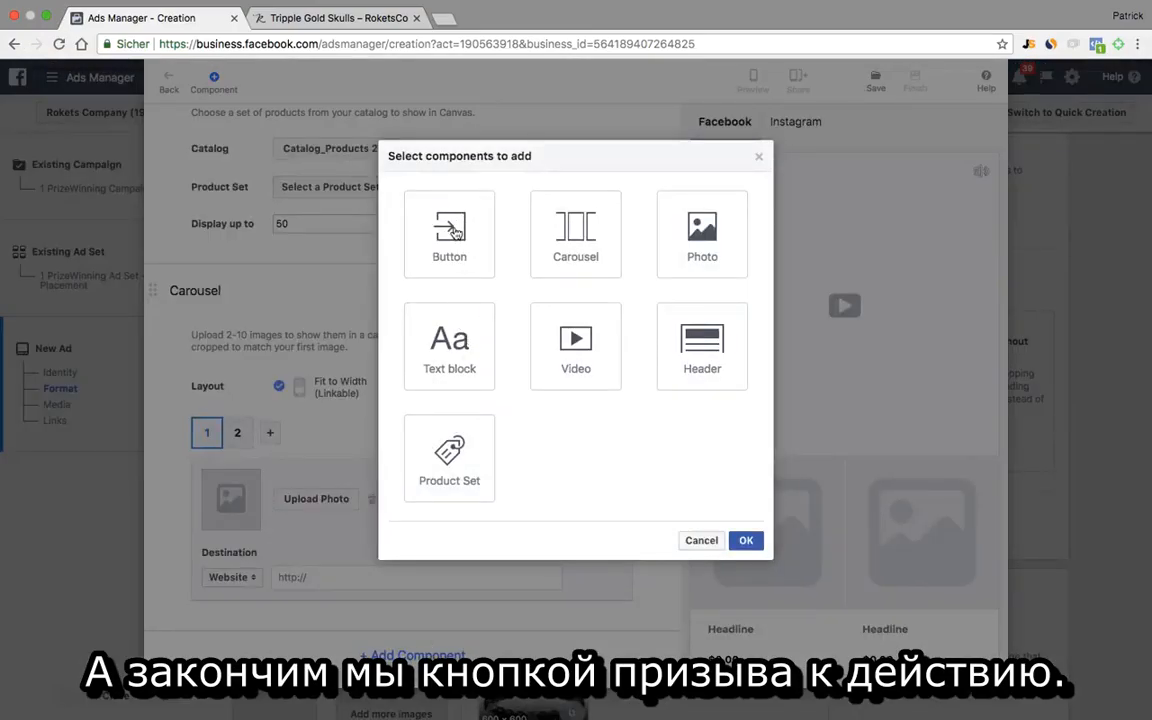
{"action": "left_click", "coordinate": [450, 253]}
{"action": "left_click", "coordinate": [745, 540]}
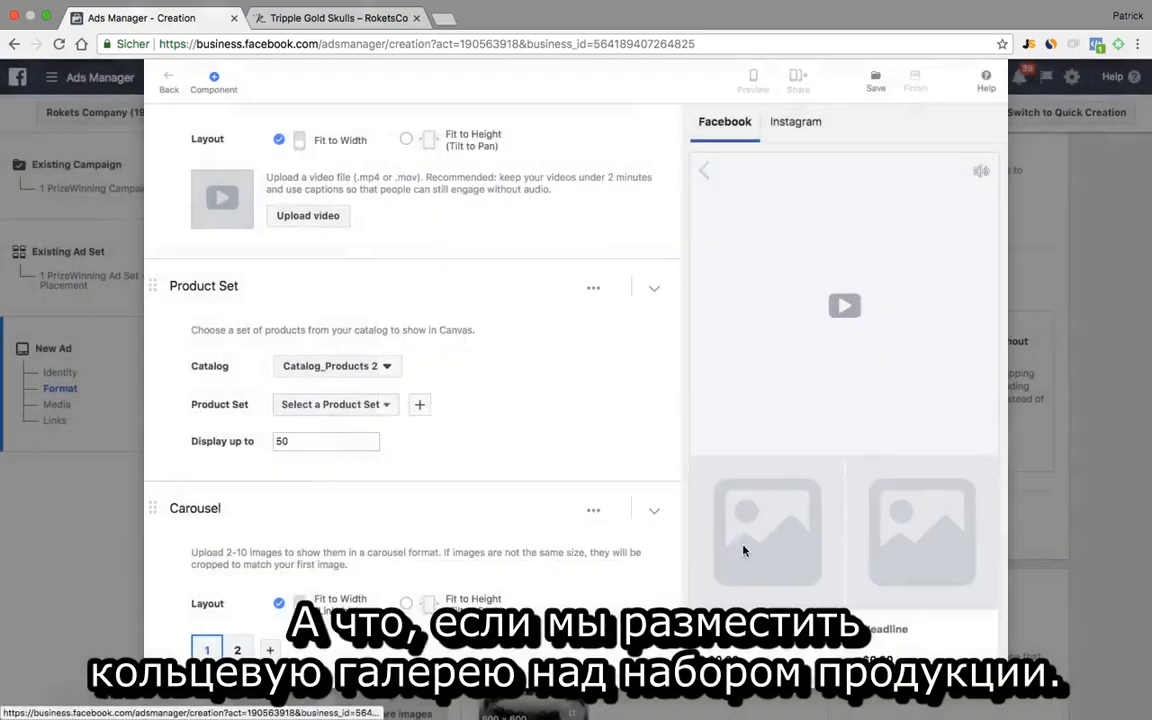
Move the Carousel component above the Product Set.
{"action": "scroll", "coordinate": [587, 435], "scroll_direction": "down", "scroll_amount": 3}
{"action": "scroll", "coordinate": [587, 435], "scroll_direction": "down", "scroll_amount": 5}
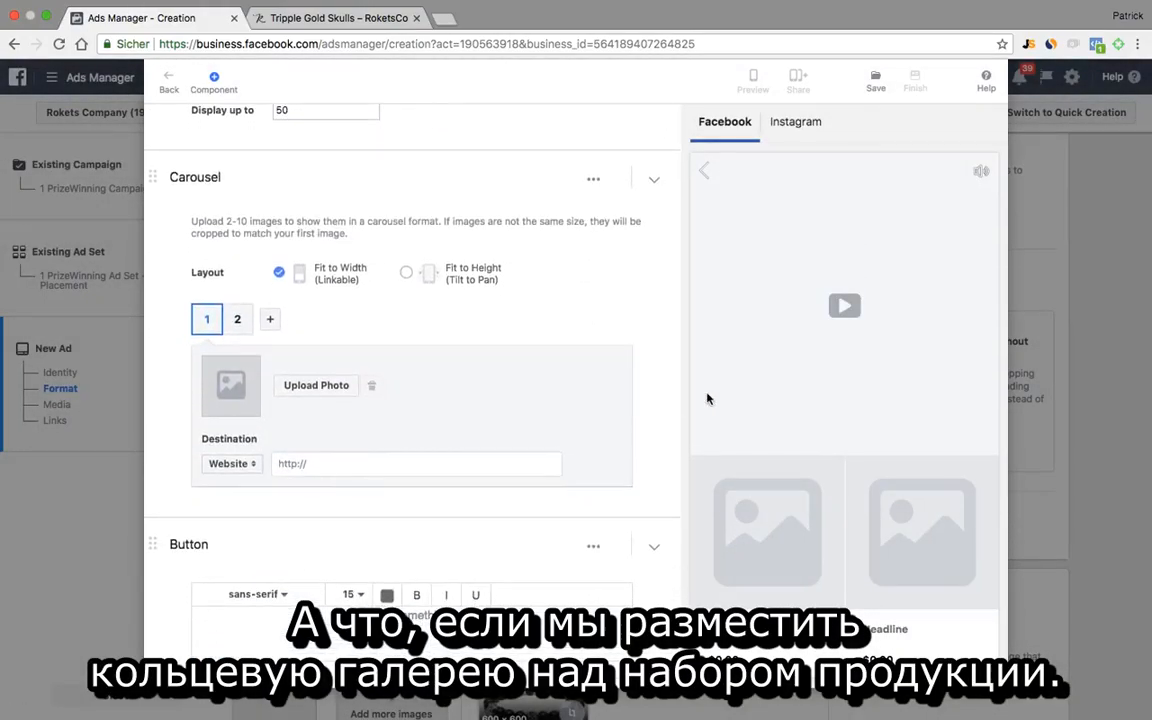
{"action": "scroll", "coordinate": [471, 366], "scroll_direction": "up", "scroll_amount": 4}
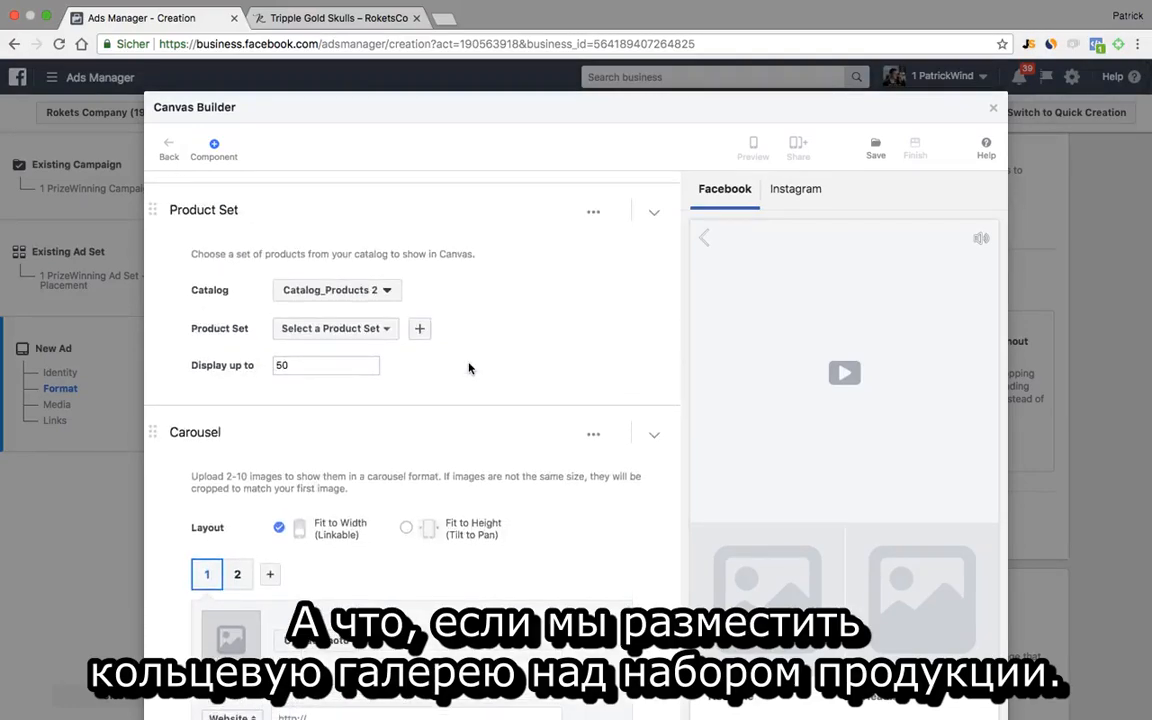
{"action": "scroll", "coordinate": [498, 438], "scroll_direction": "up", "scroll_amount": 2}
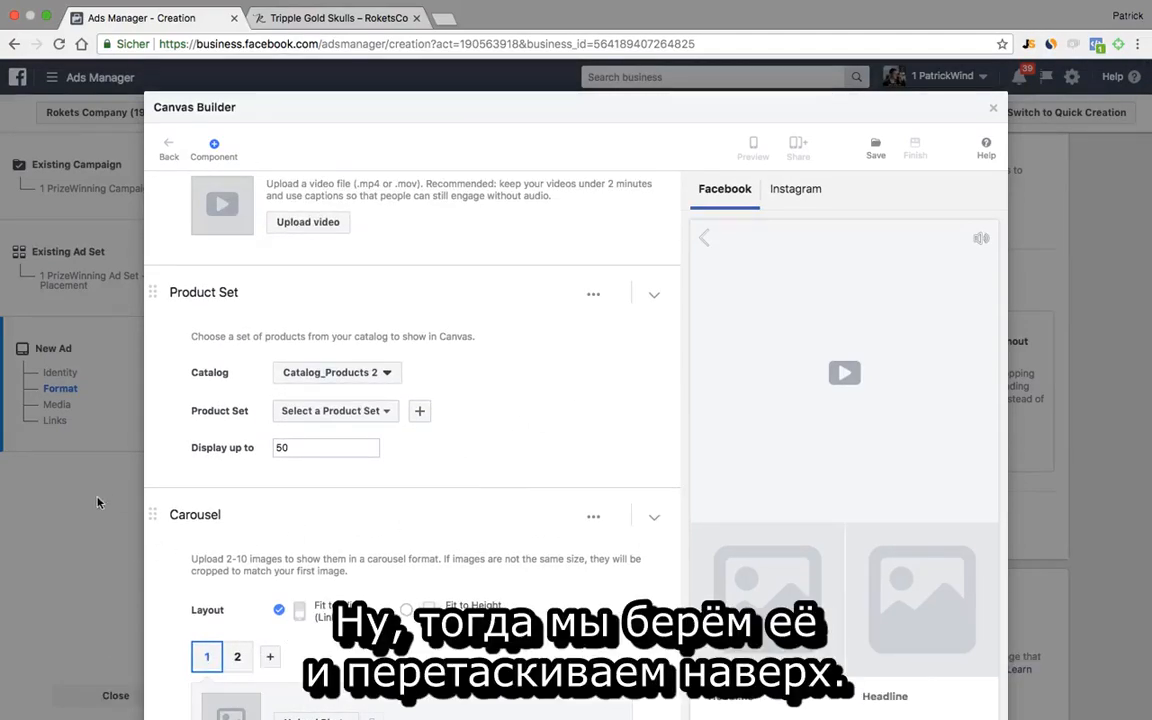
{"action": "left_click_drag", "start_coordinate": [150, 513], "coordinate": [154, 286]}
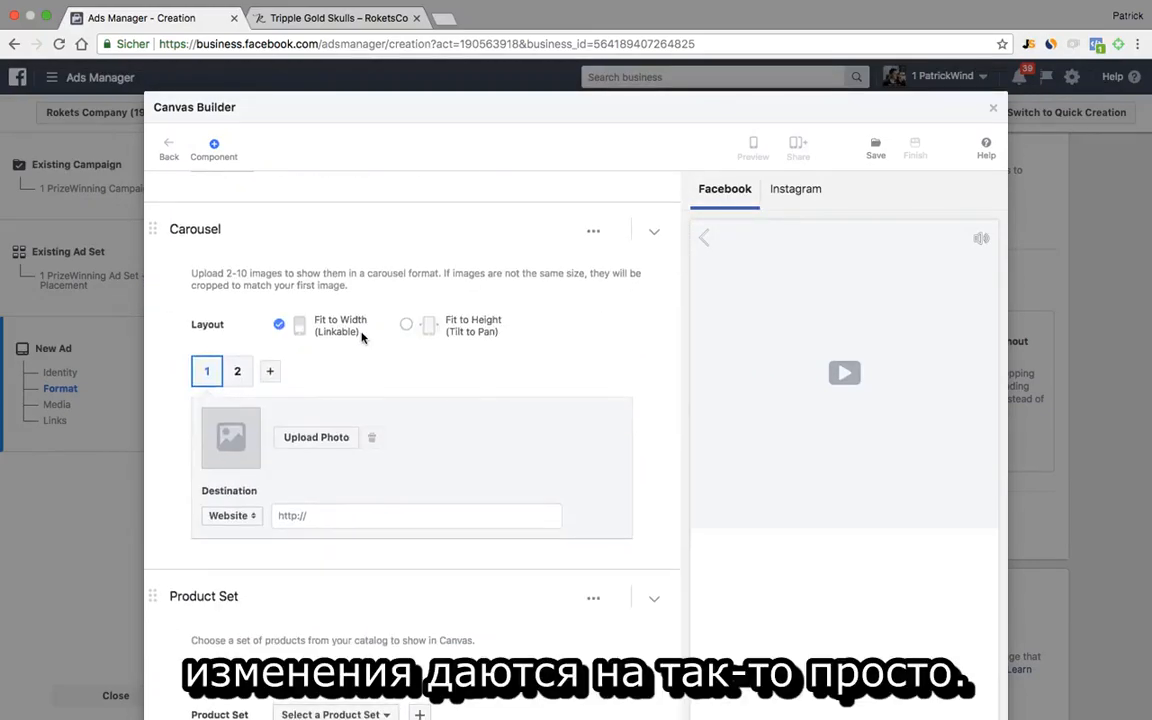
Move the Button component between the Carousel and the Product Set.
{"action": "scroll", "coordinate": [360, 337], "scroll_direction": "up", "scroll_amount": 3}
{"action": "scroll", "coordinate": [362, 337], "scroll_direction": "down", "scroll_amount": 5}
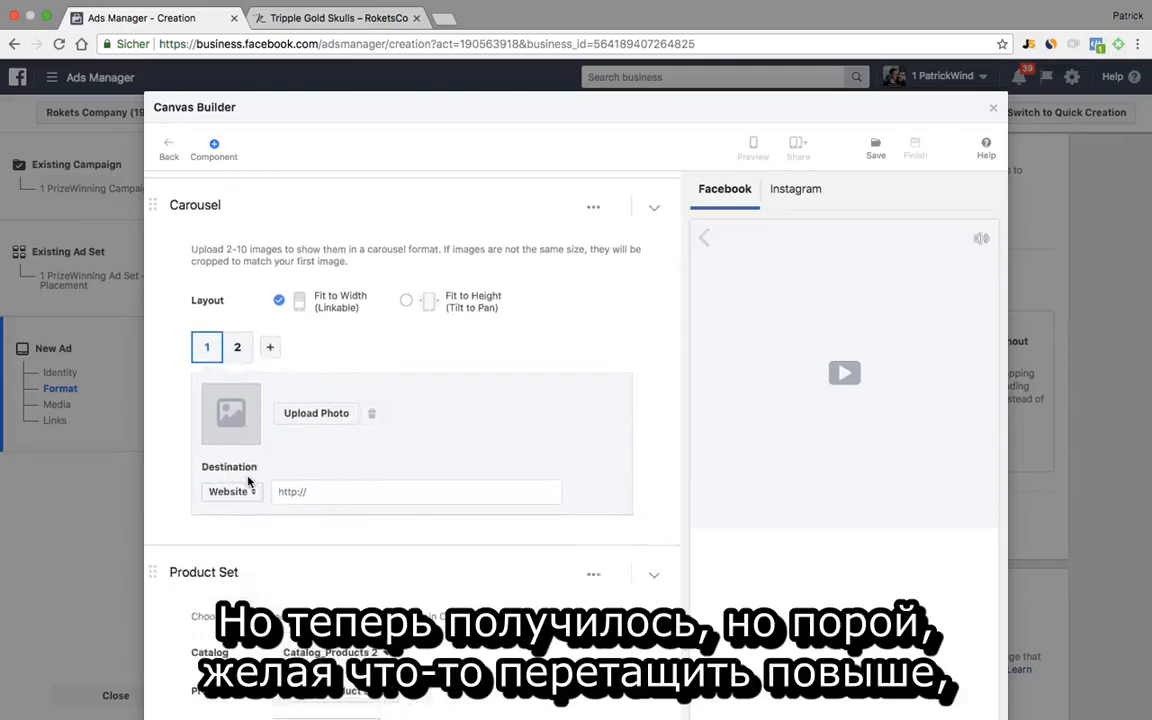
{"action": "scroll", "coordinate": [165, 550], "scroll_direction": "down", "scroll_amount": 5}
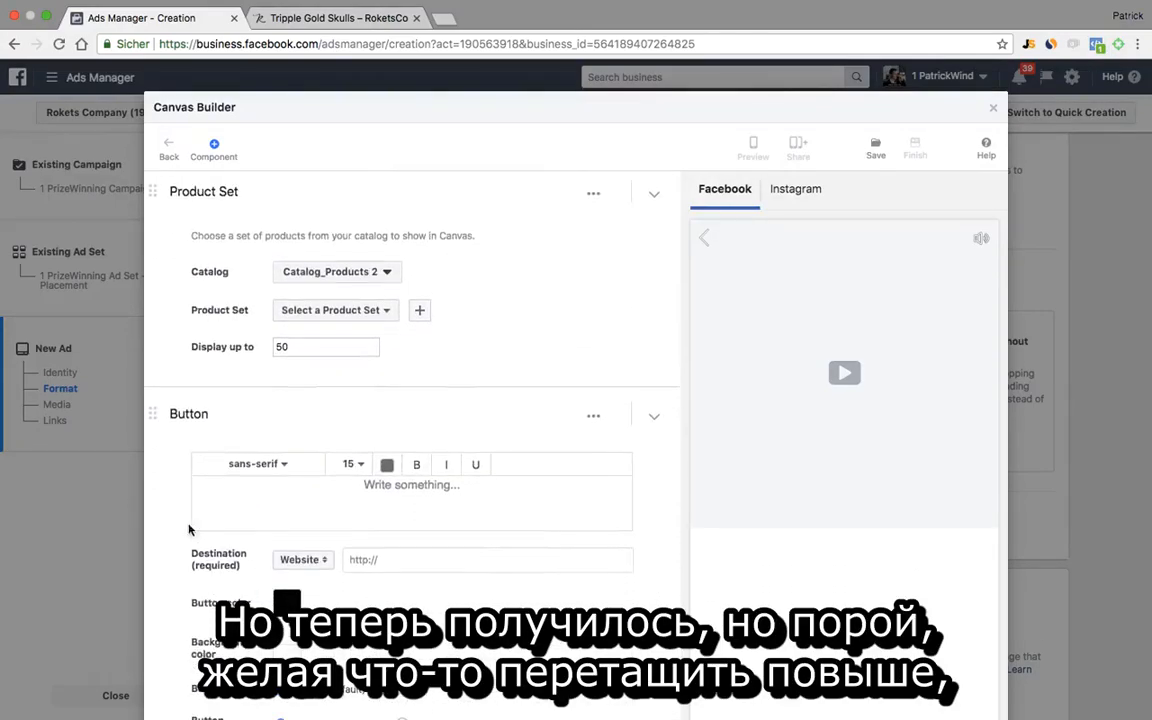
{"action": "left_click_drag", "start_coordinate": [156, 408], "coordinate": [154, 341]}
{"action": "left_click_drag", "start_coordinate": [169, 153], "coordinate": [166, 366]}
{"action": "left_click_drag", "start_coordinate": [342, 375], "coordinate": [342, 374]}
Collapse the Button, Product Set, Carousel and Video components.
{"action": "scroll", "coordinate": [609, 375], "scroll_direction": "down", "scroll_amount": 2}
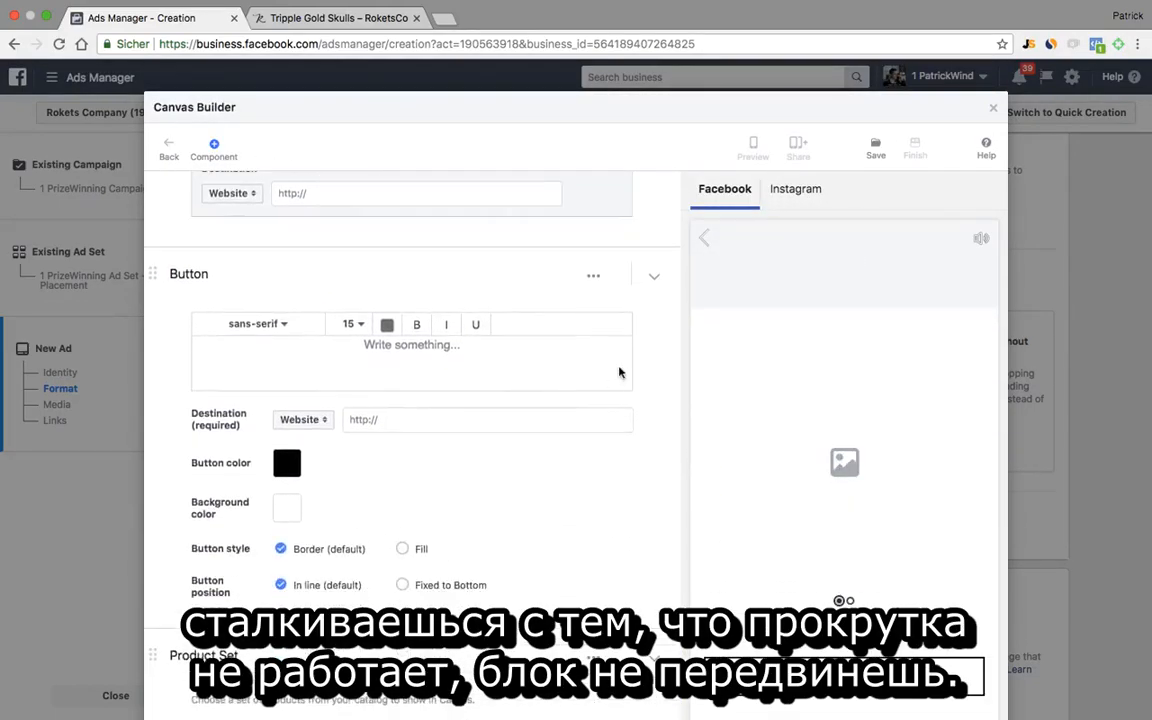
{"action": "scroll", "coordinate": [594, 409], "scroll_direction": "down", "scroll_amount": 1}
{"action": "scroll", "coordinate": [594, 409], "scroll_direction": "up", "scroll_amount": 2}
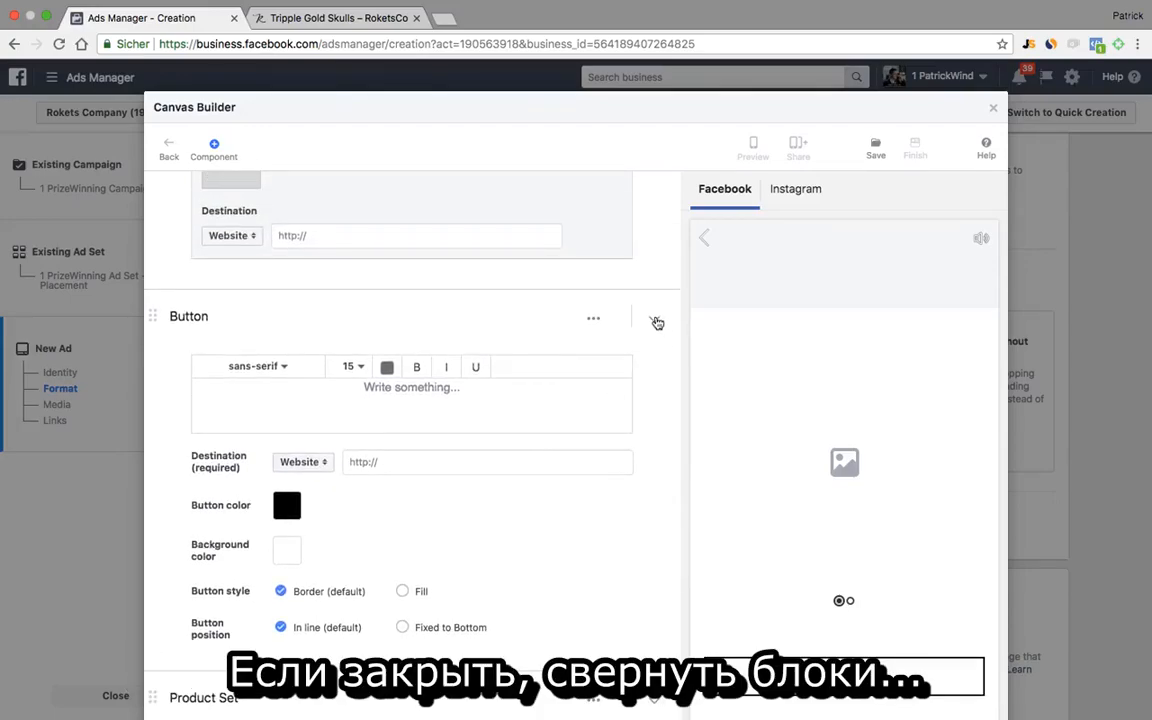
{"action": "left_click", "coordinate": [655, 320]}
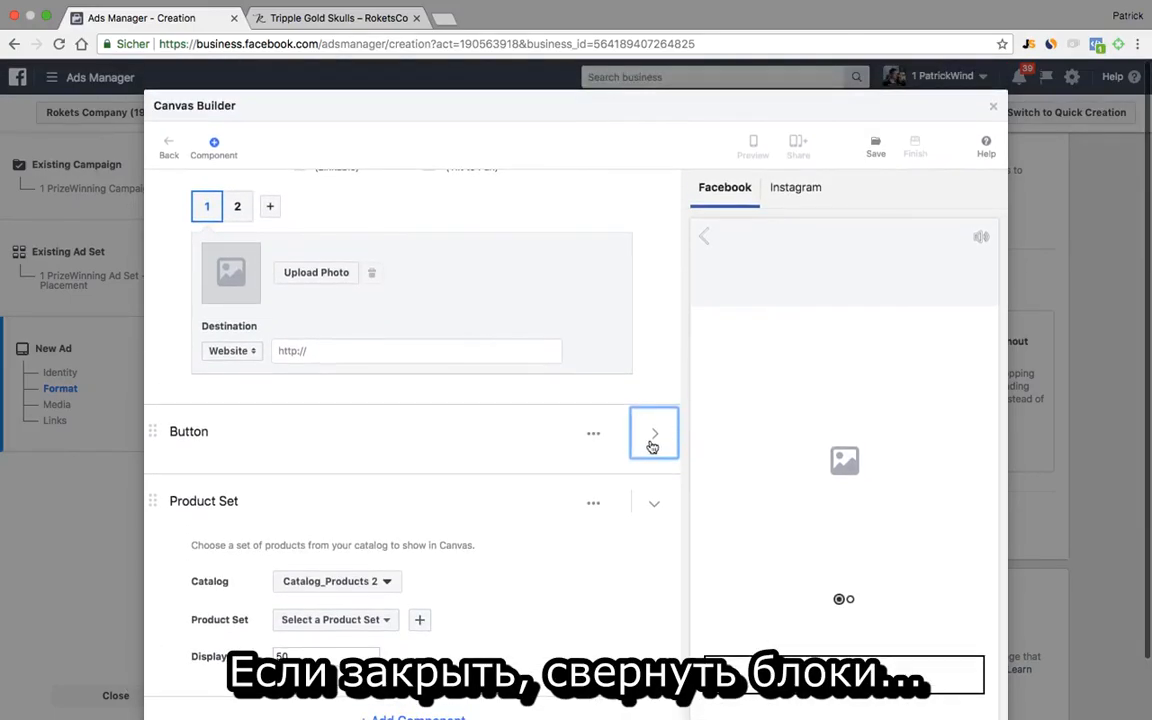
{"action": "left_click", "coordinate": [654, 502]}
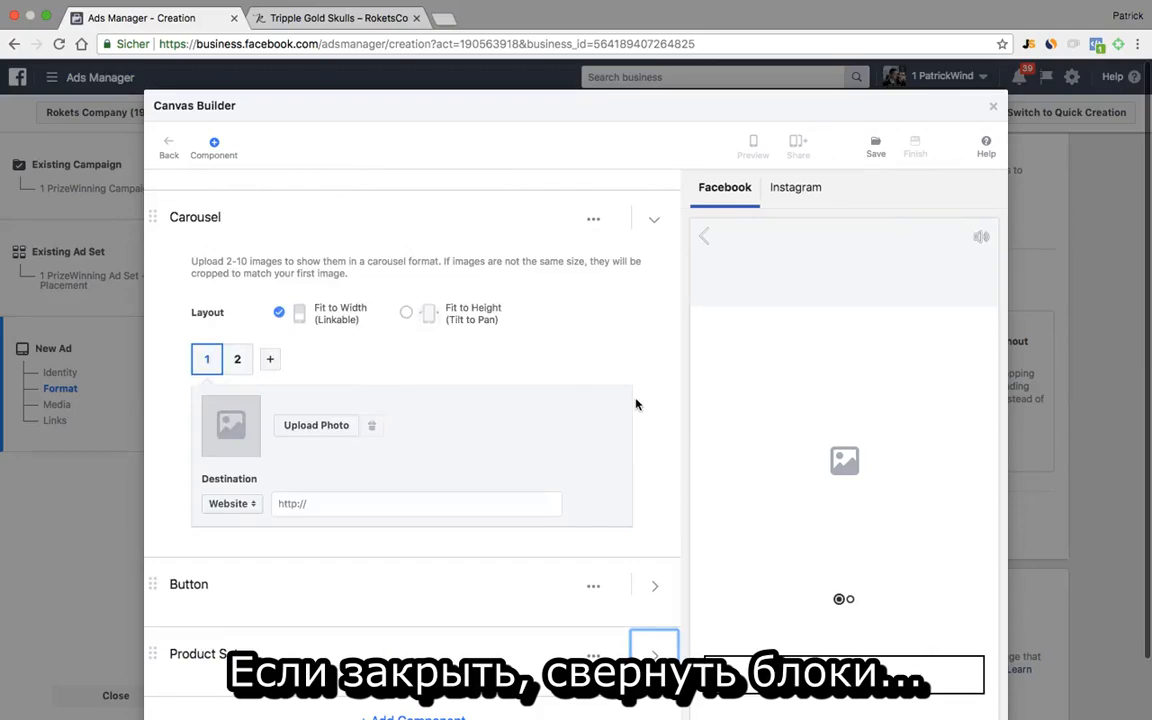
{"action": "left_click", "coordinate": [655, 192]}
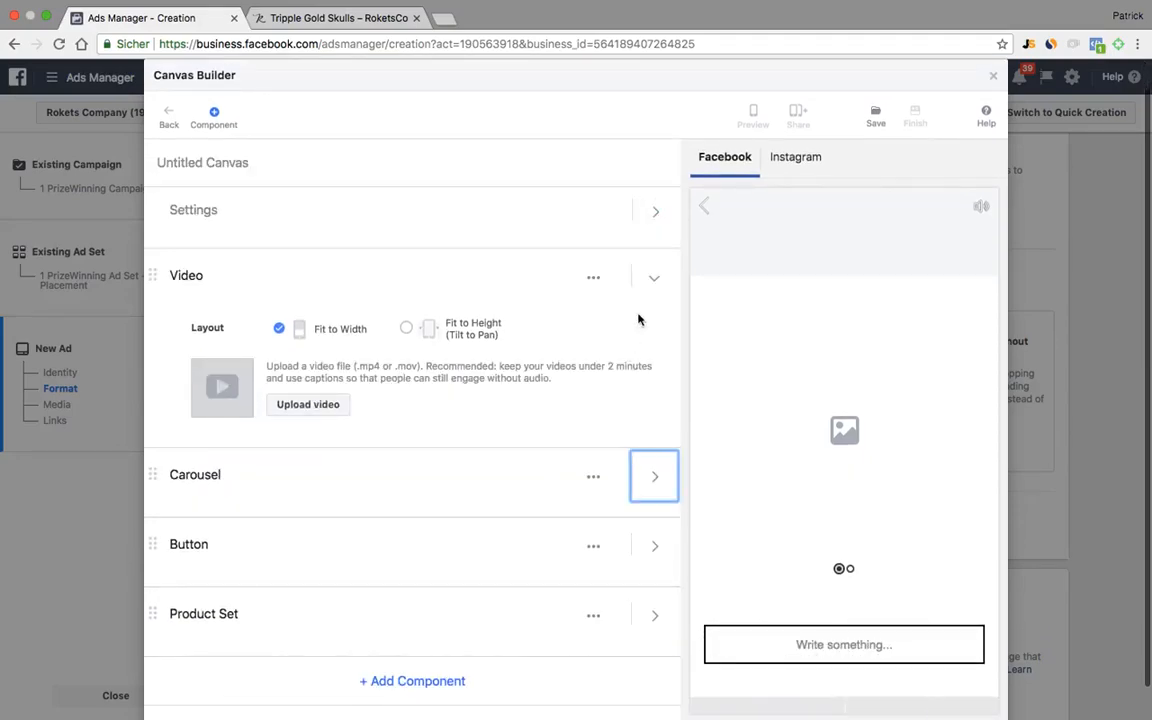
{"action": "left_click", "coordinate": [655, 281]}
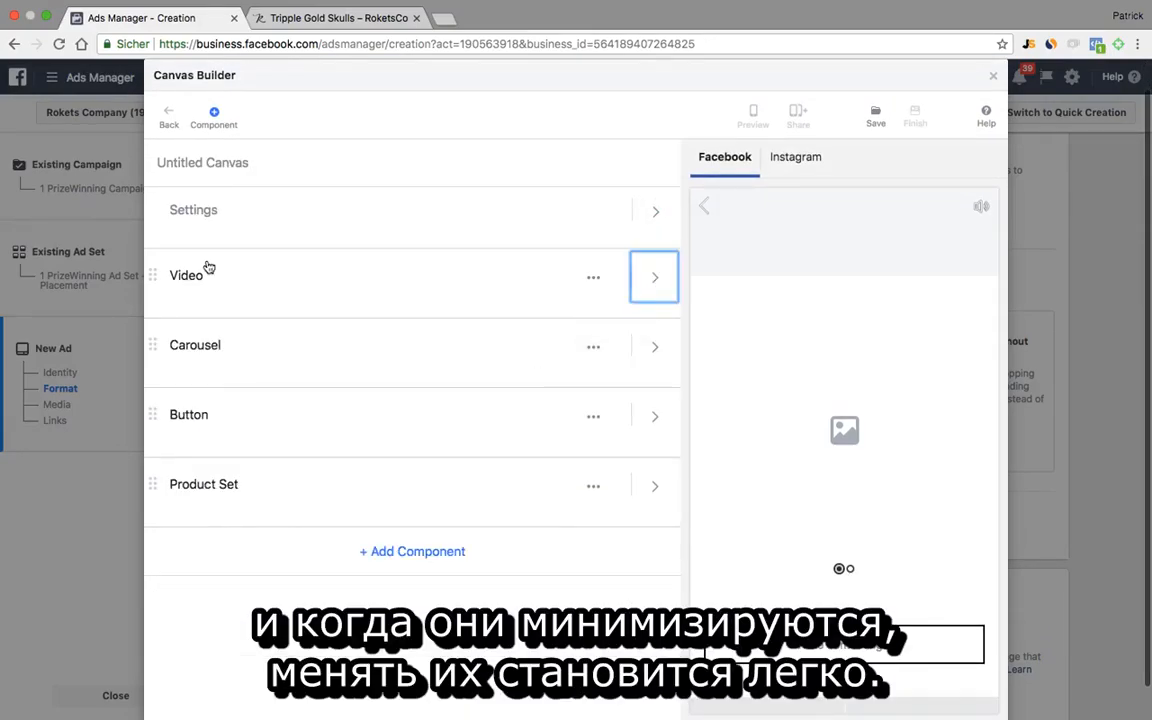
Reorder the components as Video, Product Set, Carousel, Button, and expand the Video component's settings.
{"action": "left_click_drag", "start_coordinate": [156, 417], "coordinate": [158, 320]}
{"action": "mouse_move", "coordinate": [154, 275]}
{"action": "left_mouse_down"}
{"action": "mouse_move", "coordinate": [157, 517]}
{"action": "mouse_move", "coordinate": [159, 251]}
{"action": "left_mouse_up"}
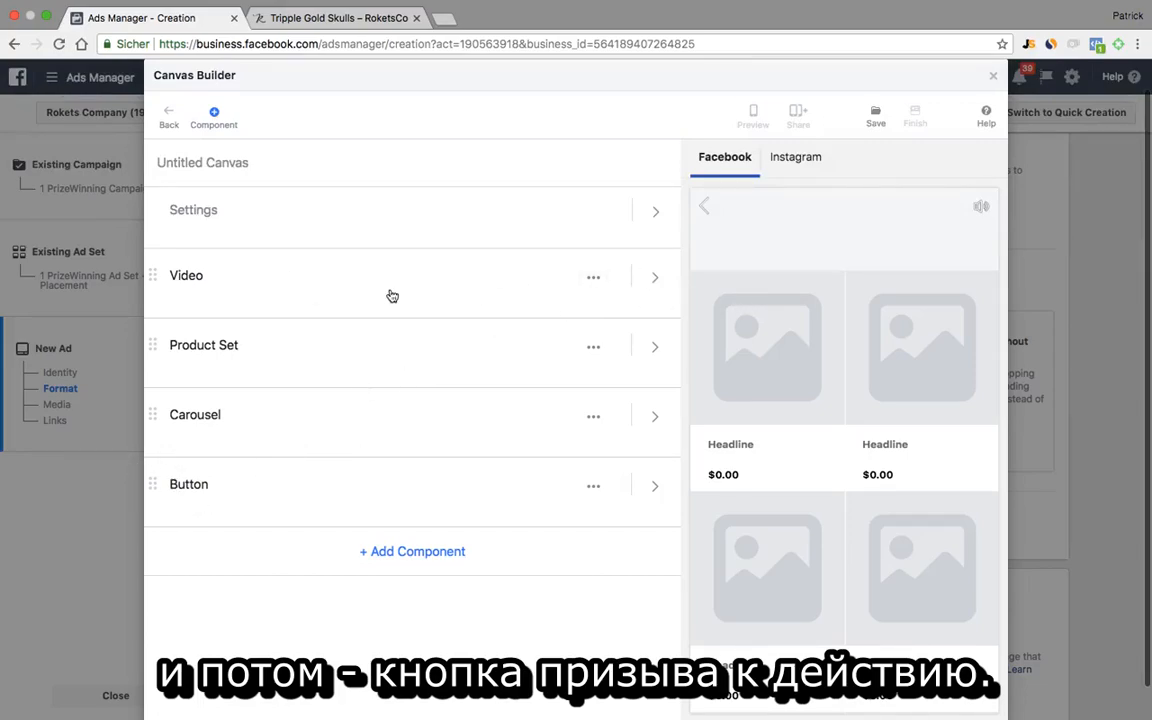
{"action": "left_click", "coordinate": [655, 280]}
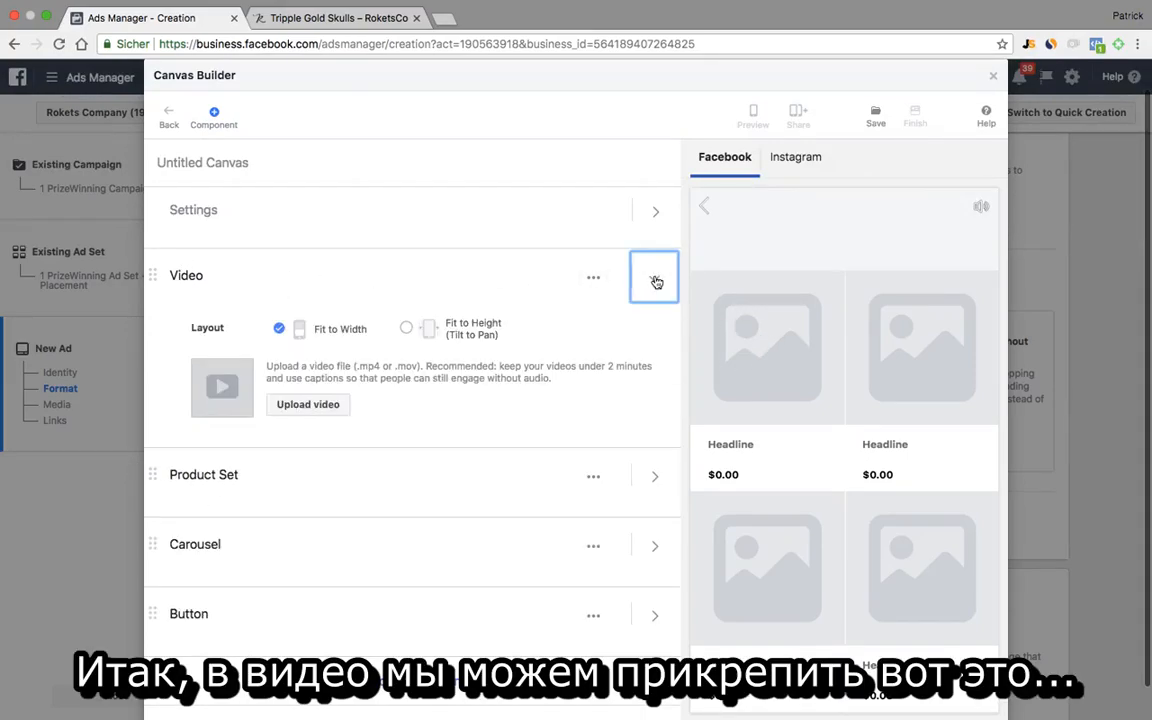
Add the 0:05 library video of clasped hands wearing bracelets to the Video component.
{"action": "left_click", "coordinate": [282, 406]}
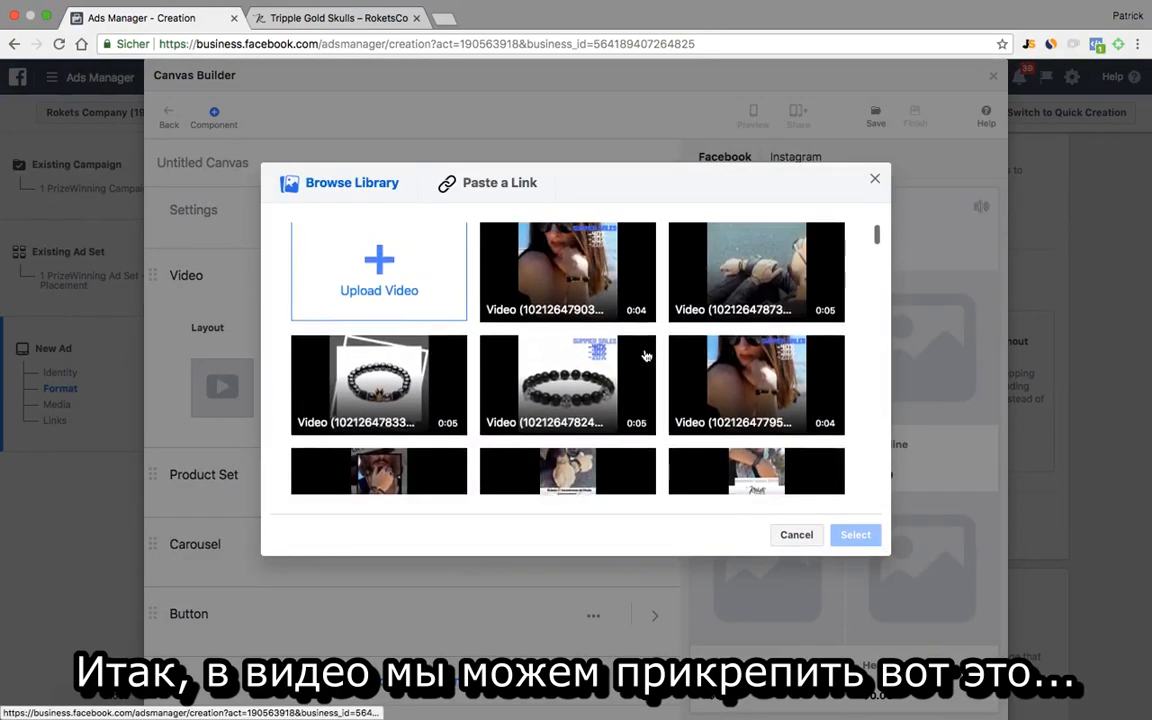
{"action": "left_click", "coordinate": [714, 258]}
{"action": "left_click", "coordinate": [853, 536]}
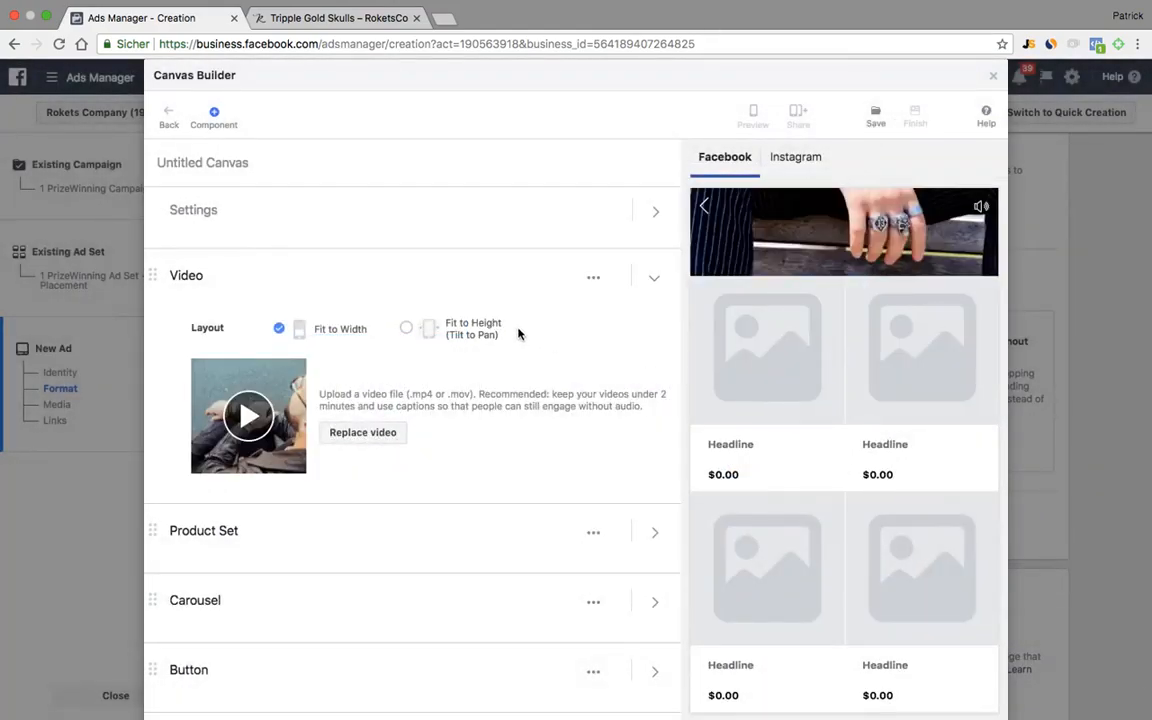
Choose All Products from Catalog_Products 2 for the Product Set component and limit the display to 8 products.
{"action": "scroll", "coordinate": [329, 447], "scroll_direction": "down", "scroll_amount": 1}
{"action": "left_click", "coordinate": [663, 500]}
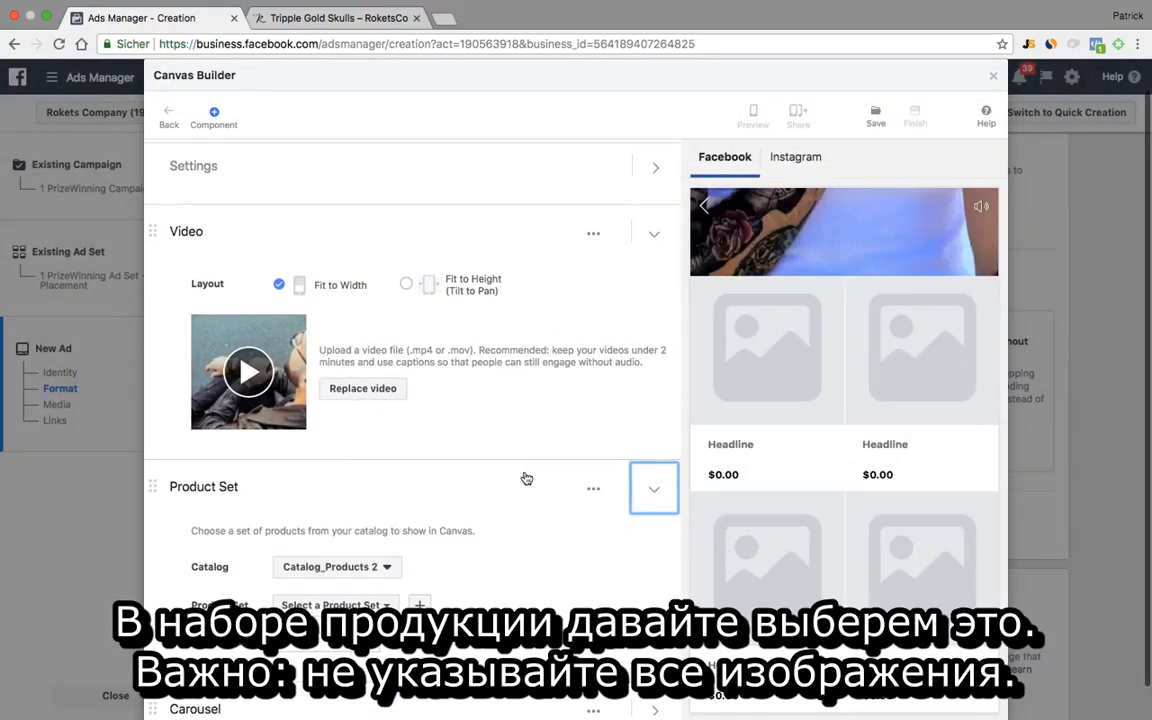
{"action": "scroll", "coordinate": [514, 478], "scroll_direction": "down", "scroll_amount": 2}
{"action": "left_click", "coordinate": [363, 525]}
{"action": "left_click", "coordinate": [347, 582]}
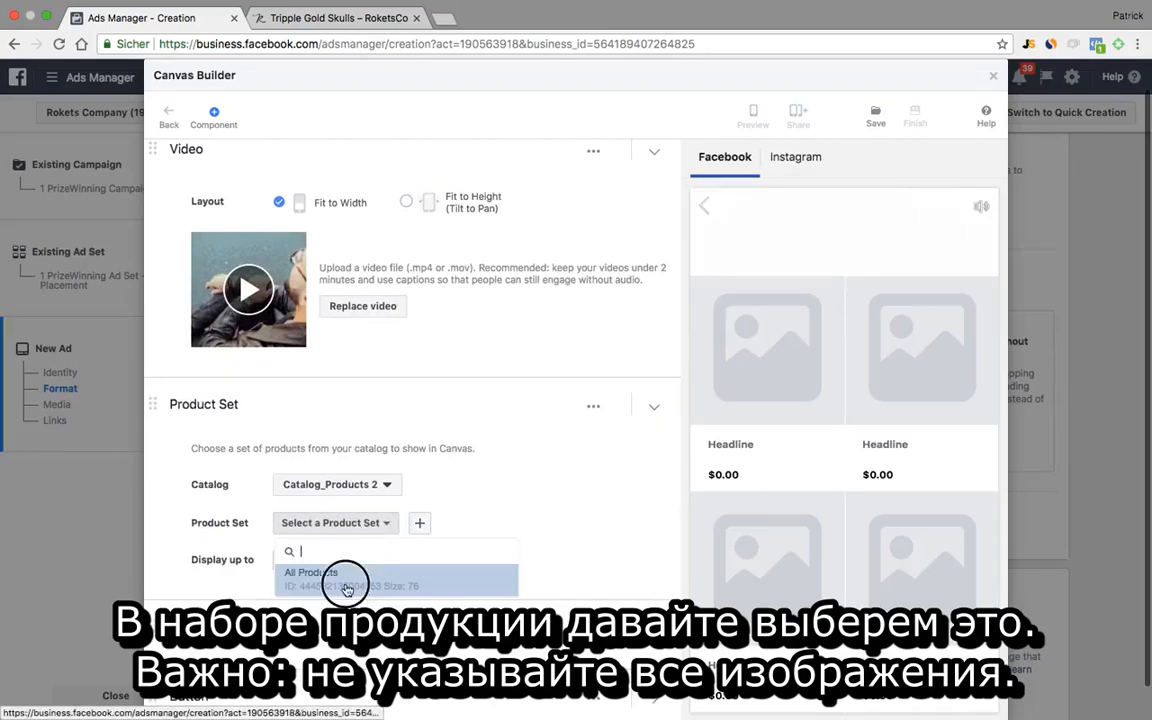
{"action": "scroll", "coordinate": [347, 560], "scroll_direction": "down", "scroll_amount": 2}
{"action": "left_click", "coordinate": [263, 487]}
{"action": "mouse_move", "coordinate": [263, 487]}
{"action": "left_mouse_down"}
{"action": "mouse_move", "coordinate": [377, 487]}
{"action": "mouse_move", "coordinate": [249, 487]}
{"action": "left_mouse_up"}
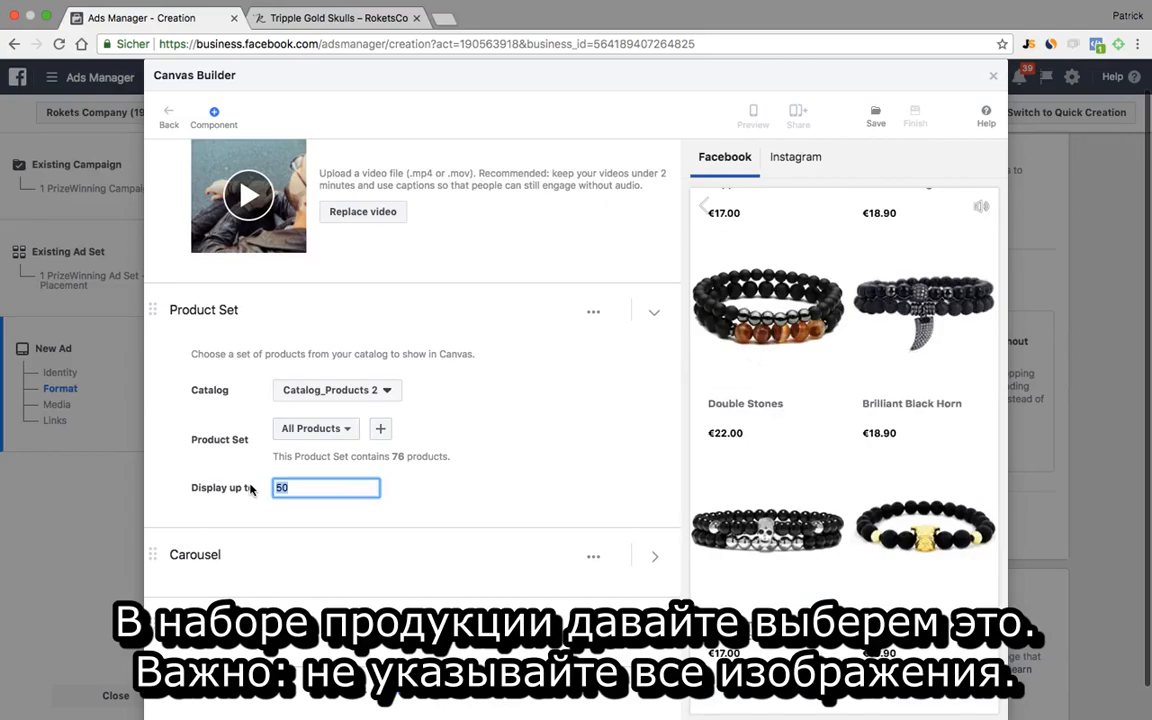
{"action": "left_click", "coordinate": [579, 392]}
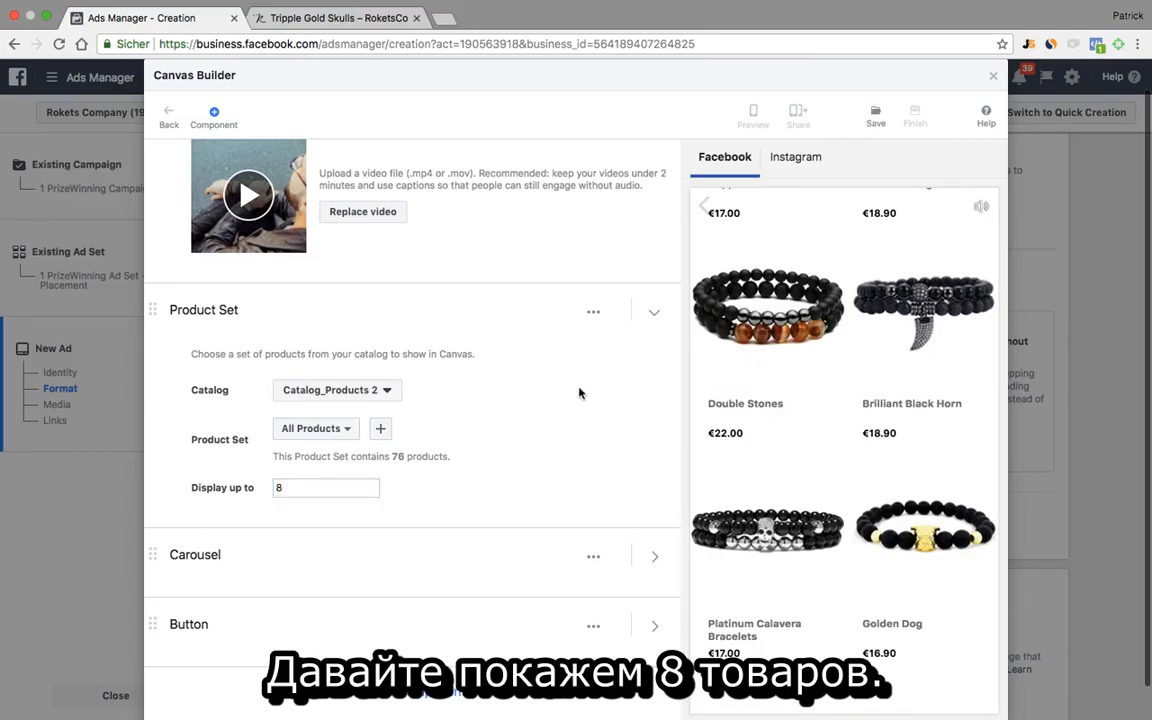
{"action": "scroll", "coordinate": [914, 400], "scroll_direction": "down", "scroll_amount": 6}
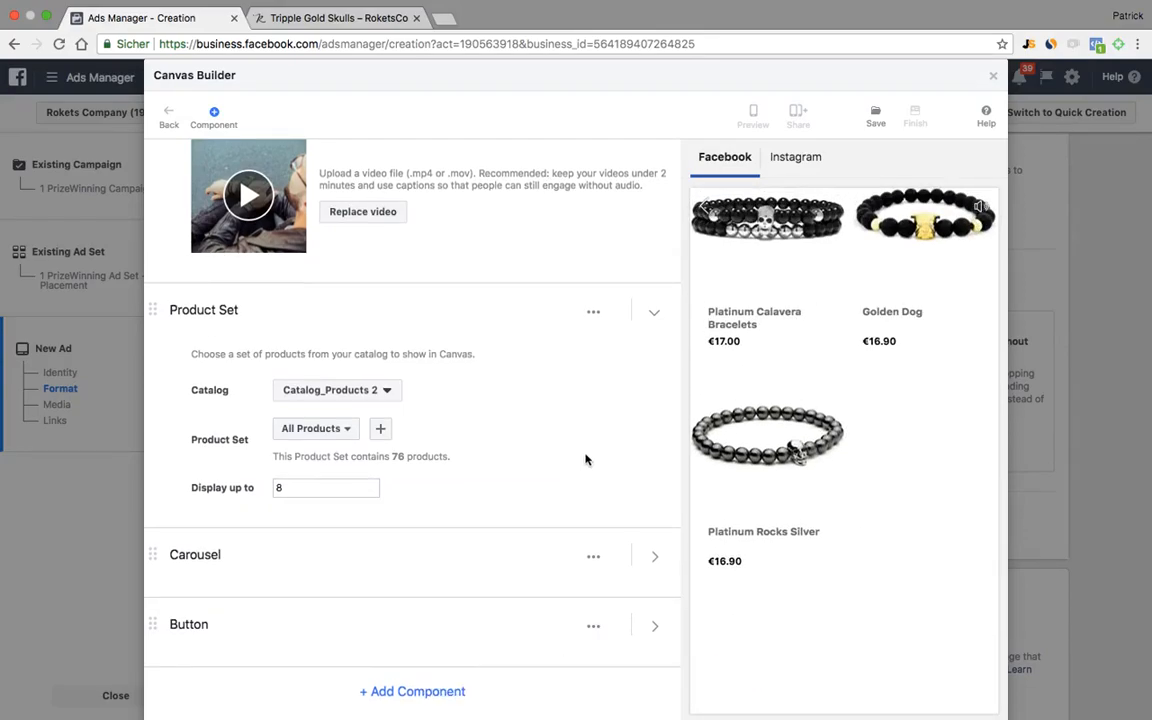
Add the account image of the man in the blue floral shirt to the Carousel's first card.
{"action": "left_click", "coordinate": [656, 558]}
{"action": "scroll", "coordinate": [566, 401], "scroll_direction": "down", "scroll_amount": 3}
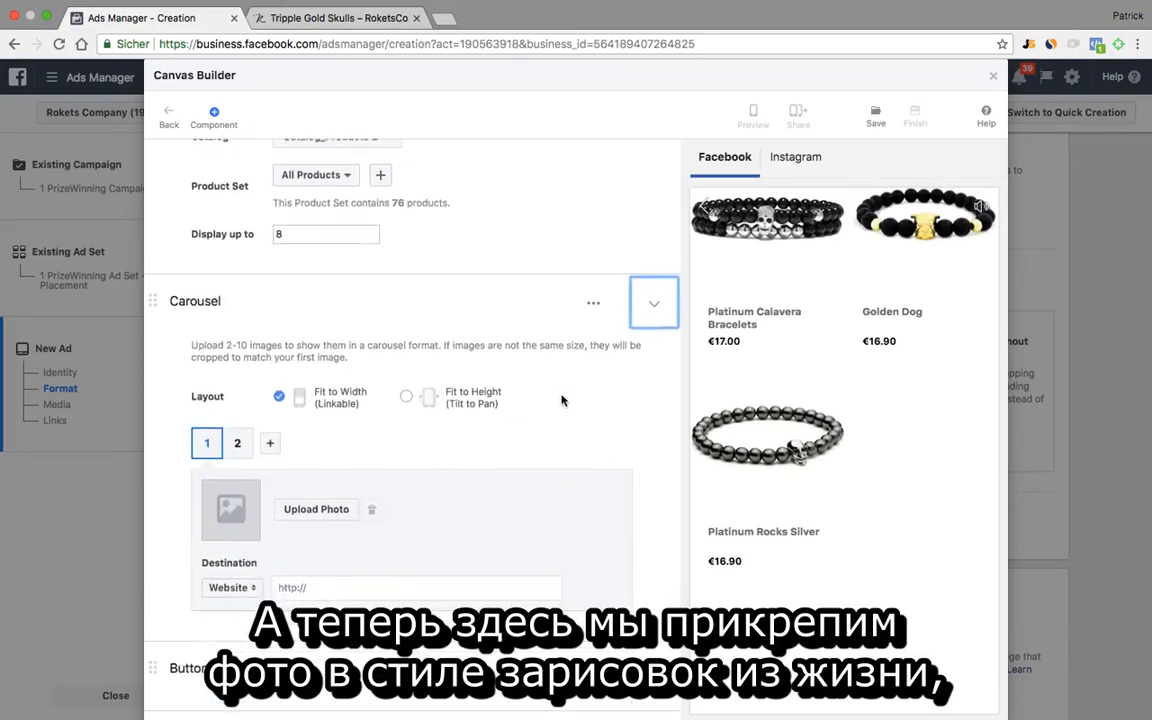
{"action": "left_click", "coordinate": [301, 507]}
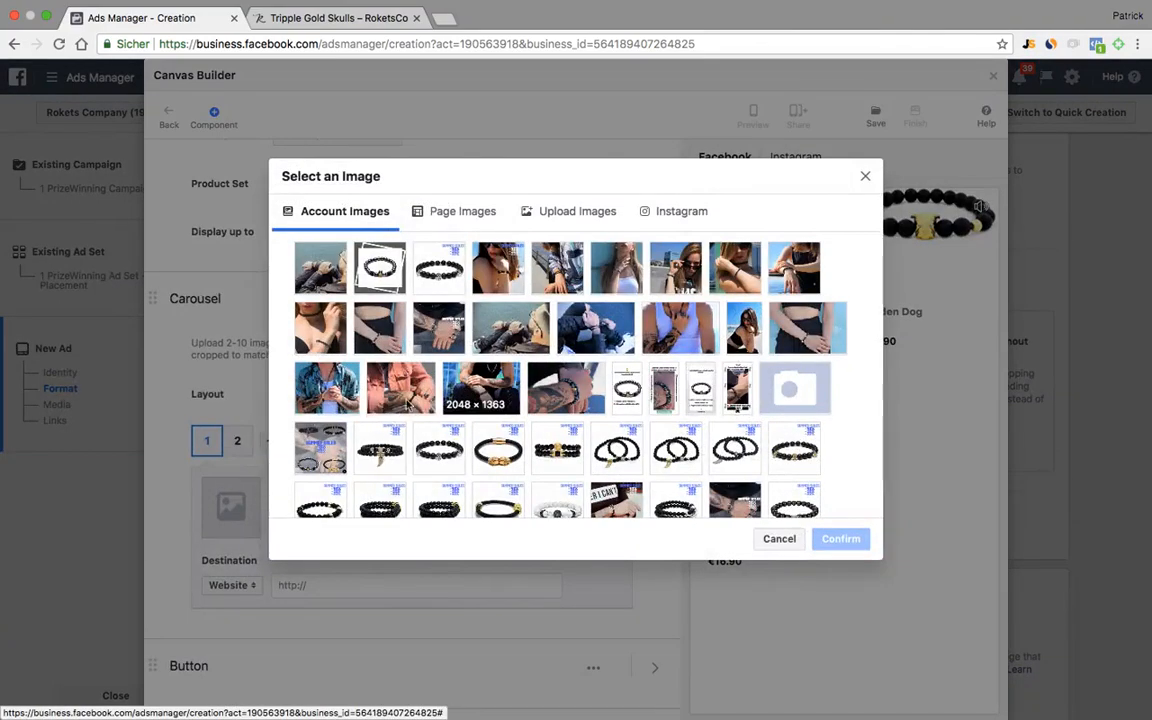
{"action": "left_click", "coordinate": [327, 388]}
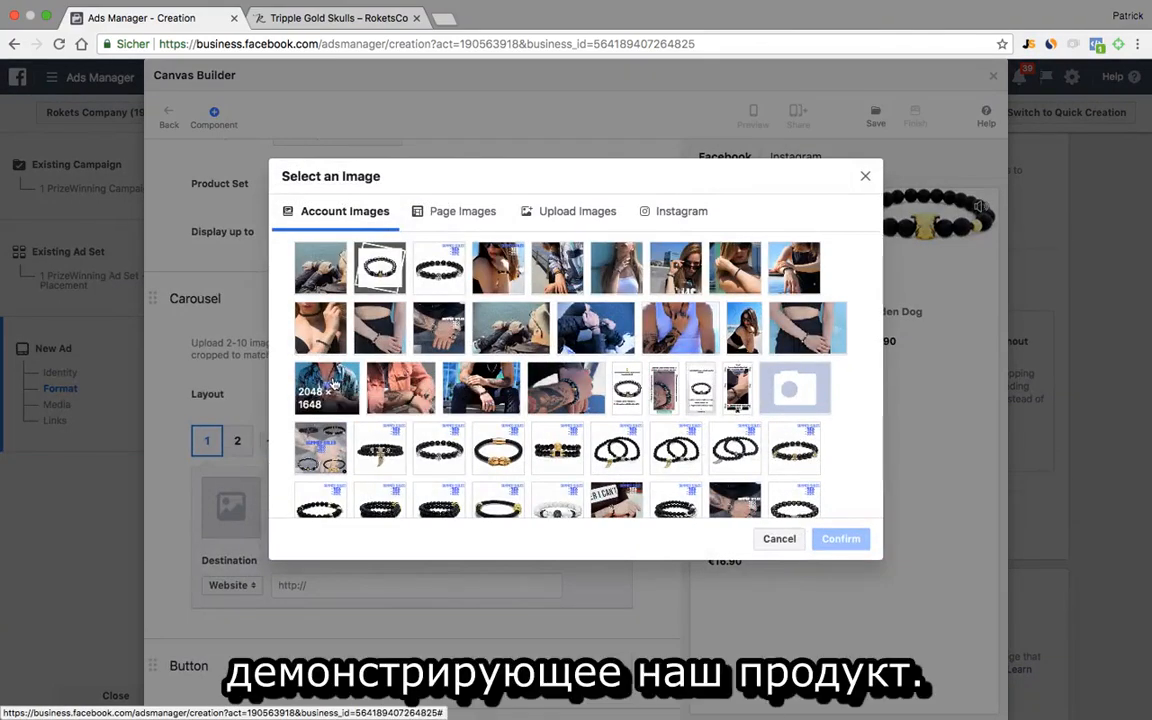
{"action": "left_click", "coordinate": [841, 539]}
{"action": "scroll", "coordinate": [321, 467], "scroll_direction": "down", "scroll_amount": 1}
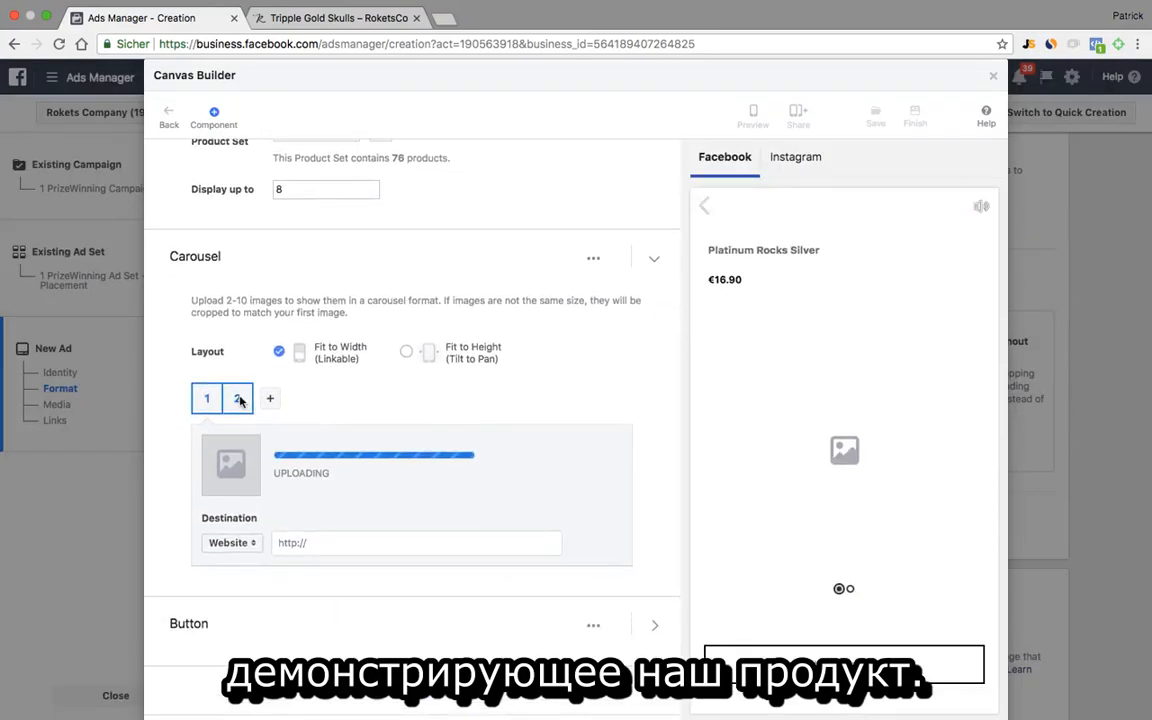
{"action": "left_click", "coordinate": [310, 541]}
{"action": "type", "text": "www.roketsco.com"}
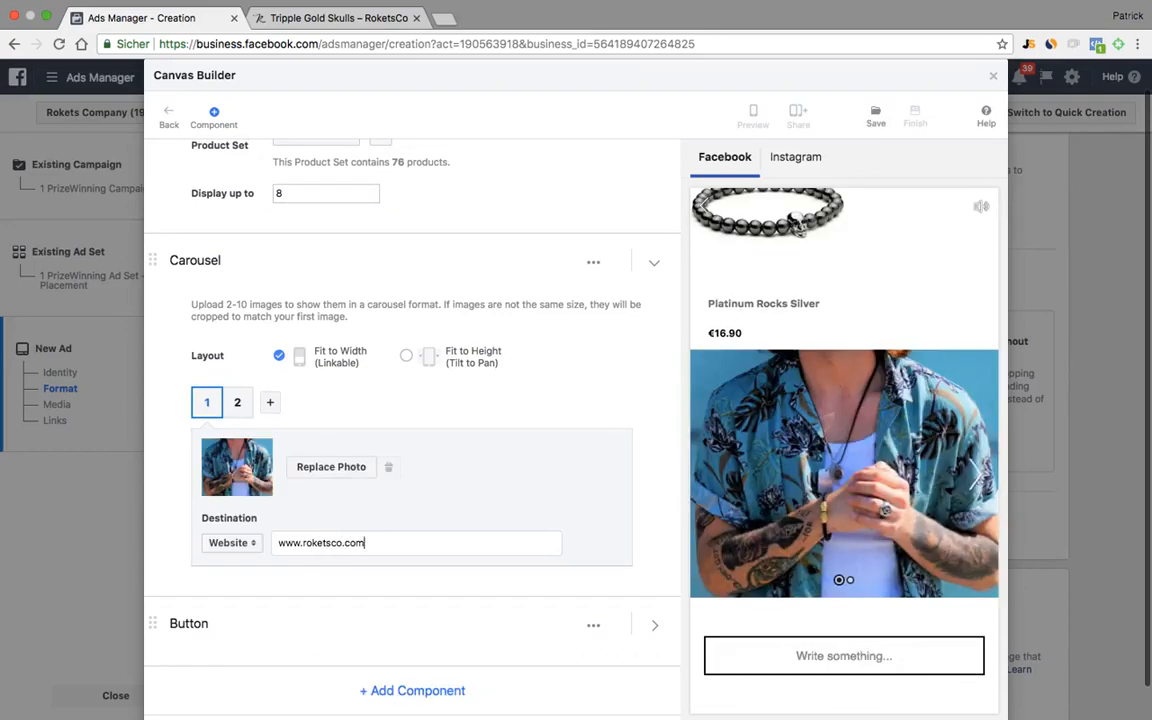
{"action": "left_click_drag", "start_coordinate": [388, 542], "coordinate": [276, 545]}
{"action": "key", "text": "super+c"}
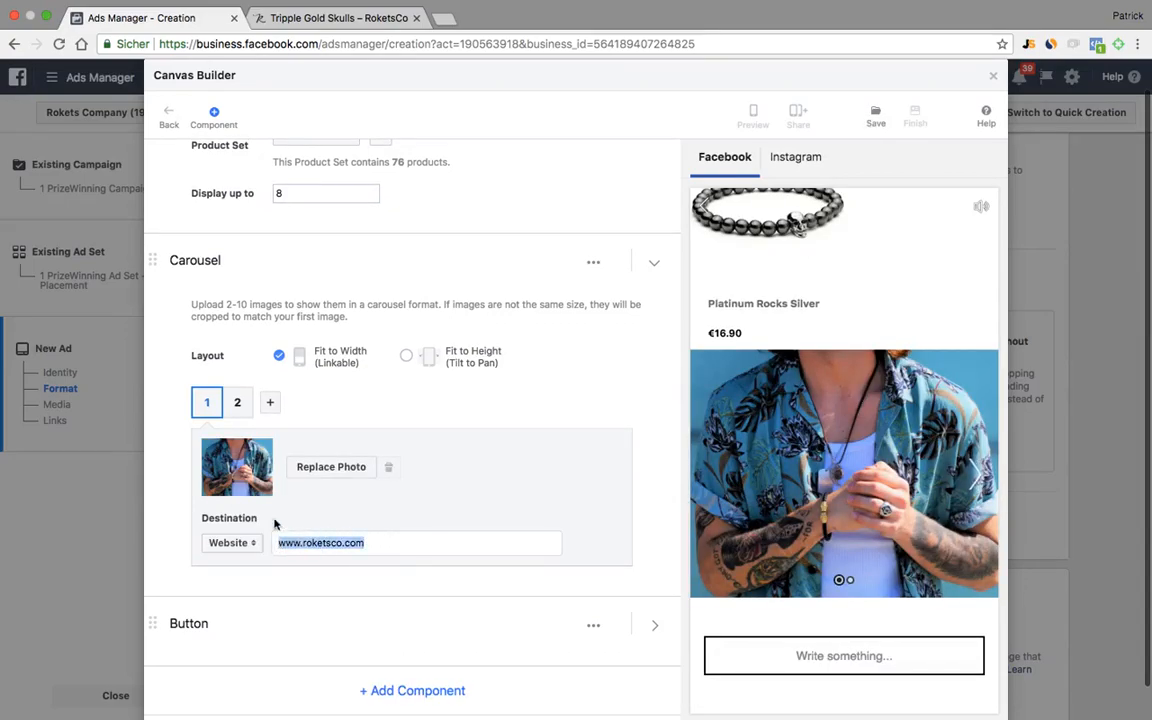
{"action": "left_click", "coordinate": [237, 400]}
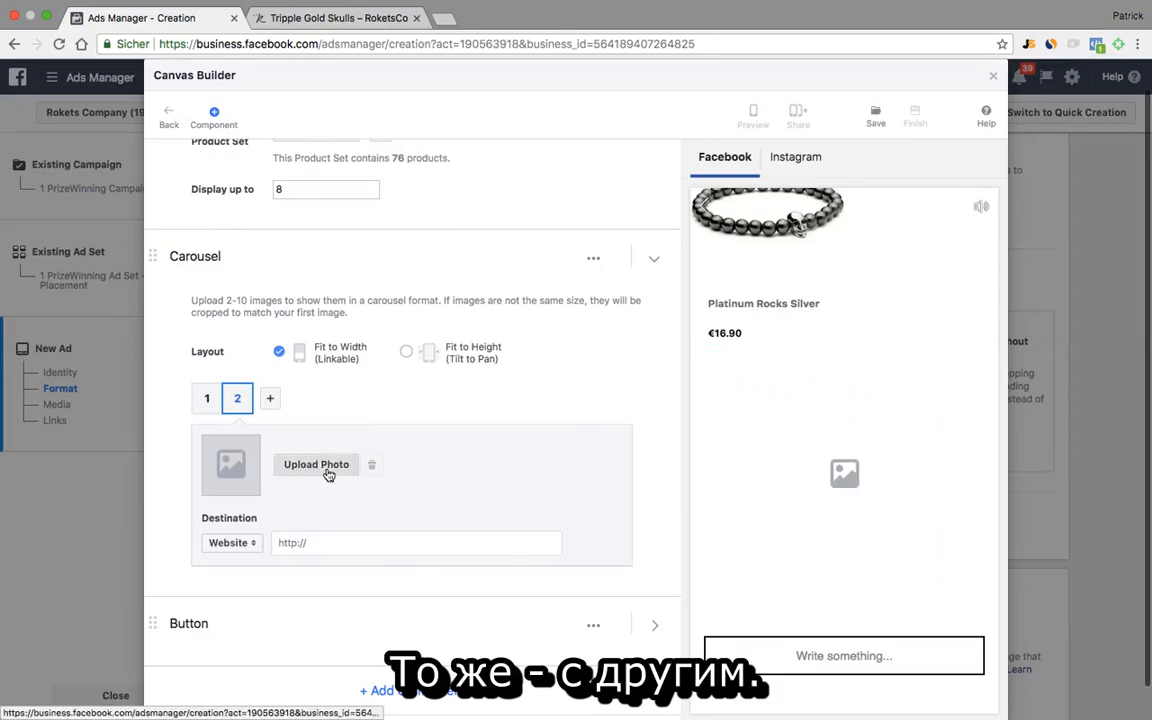
{"action": "left_click", "coordinate": [329, 466]}
{"action": "left_click", "coordinate": [398, 388]}
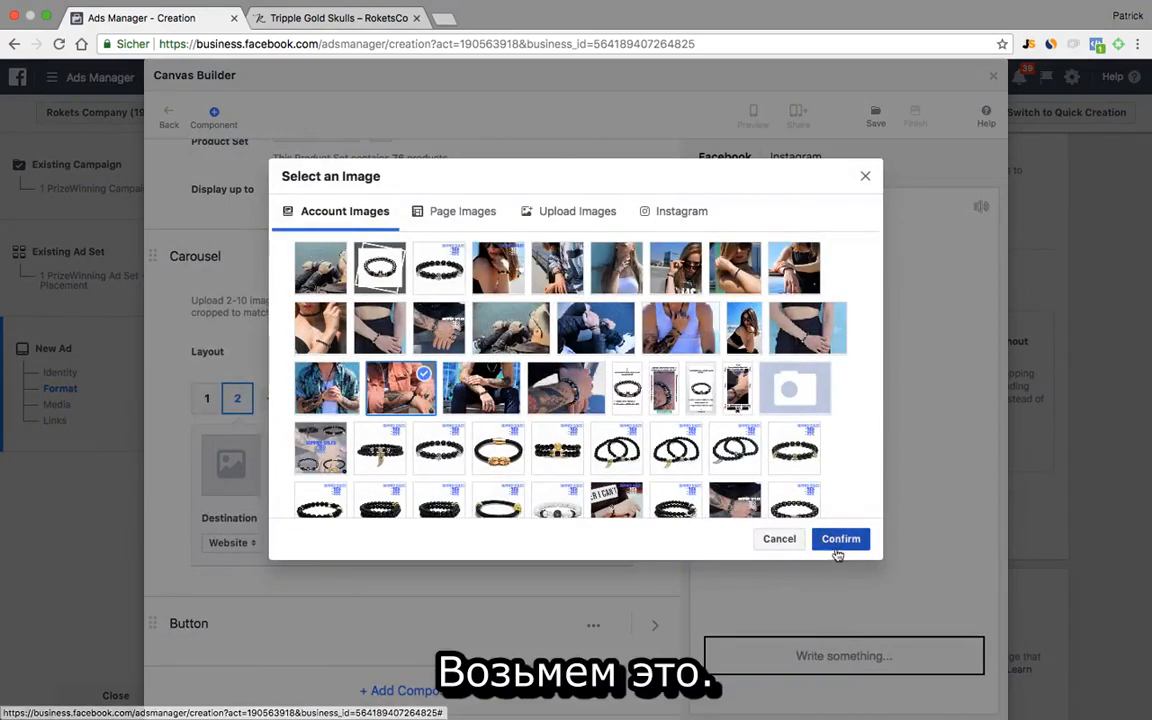
{"action": "left_click", "coordinate": [840, 540]}
{"action": "left_click", "coordinate": [334, 541]}
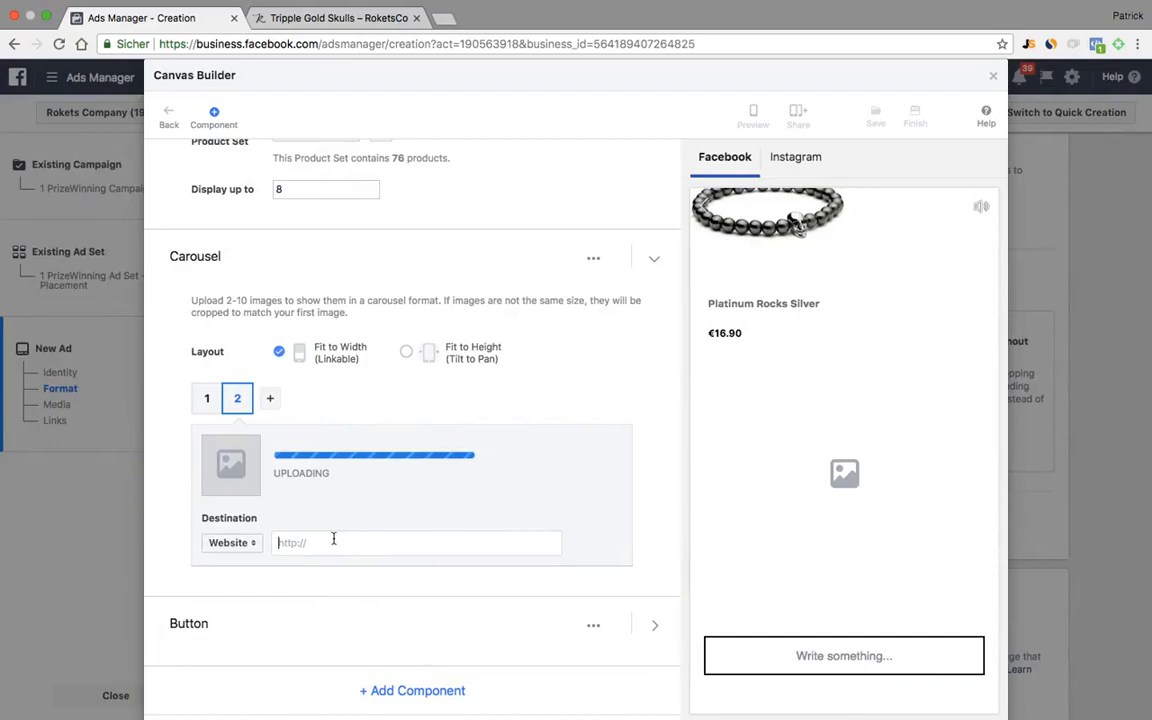
{"action": "key", "text": "super+v"}
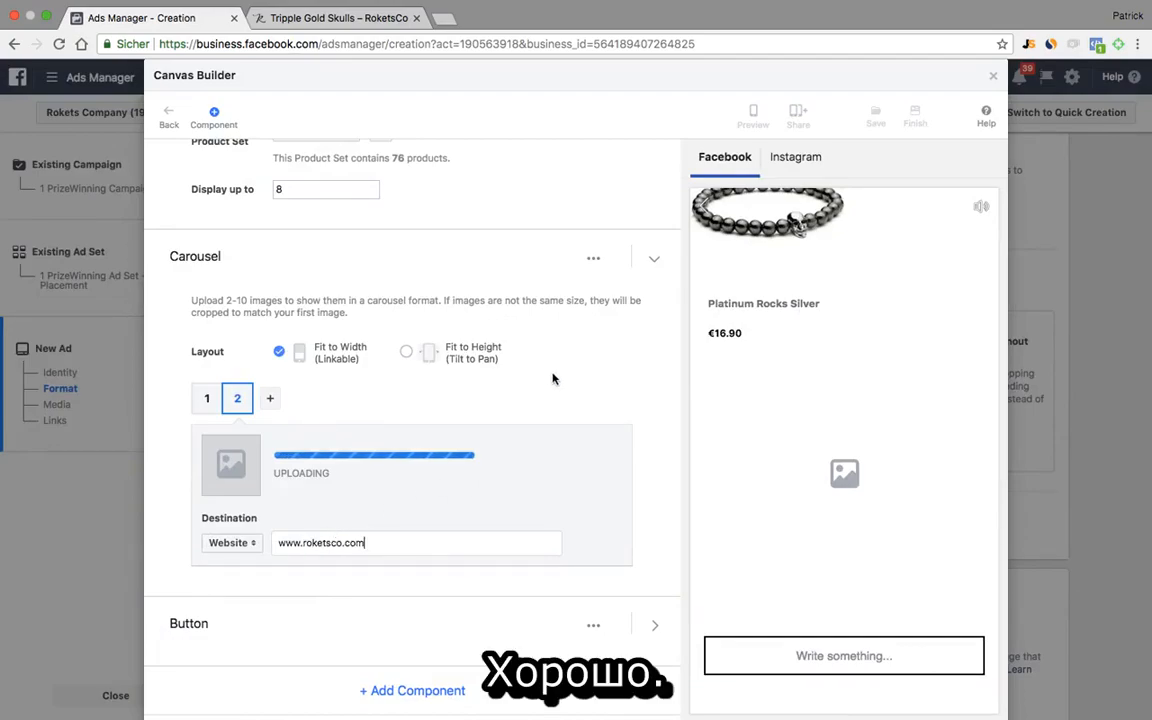
{"action": "scroll", "coordinate": [560, 379], "scroll_direction": "down", "scroll_amount": 1}
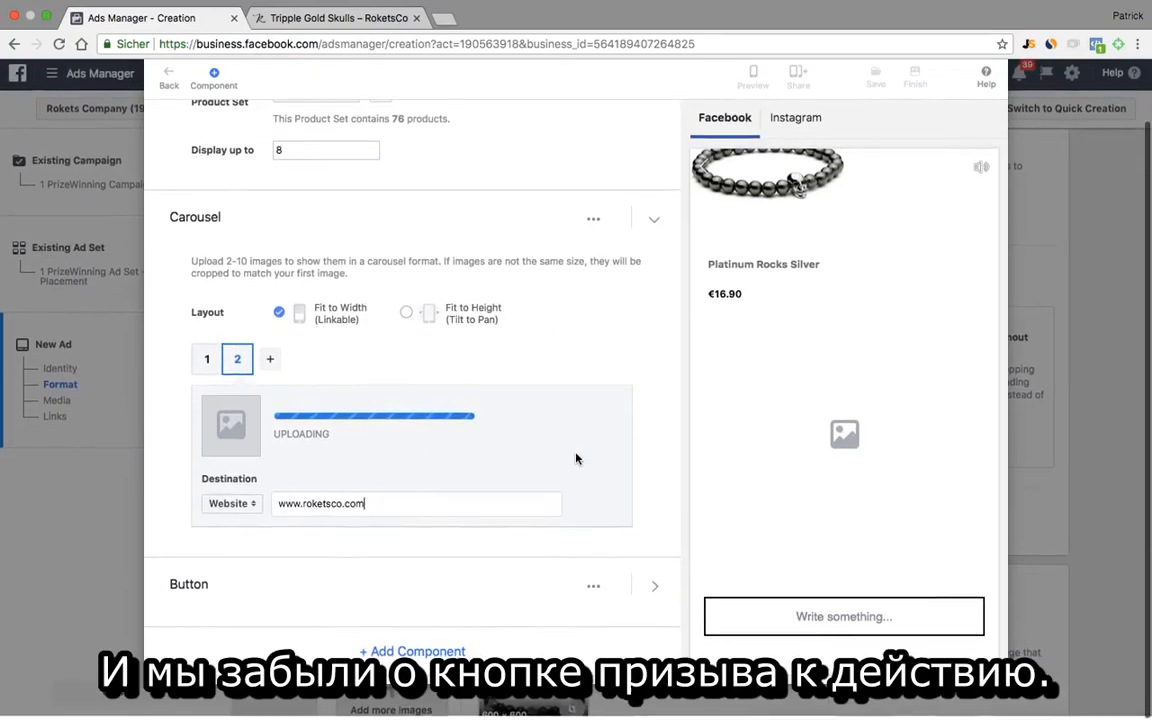
{"action": "left_click", "coordinate": [653, 591]}
{"action": "scroll", "coordinate": [404, 567], "scroll_direction": "down", "scroll_amount": 1}
{"action": "scroll", "coordinate": [404, 567], "scroll_direction": "down", "scroll_amount": 5}
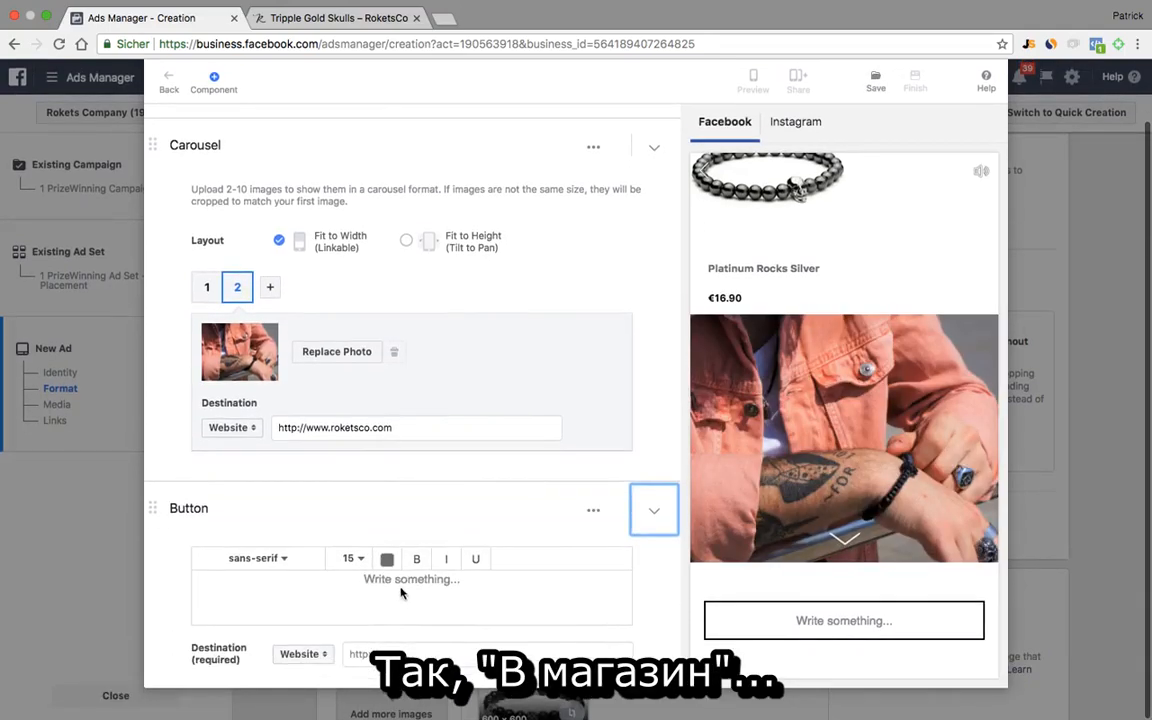
{"action": "type", "text": "S"}
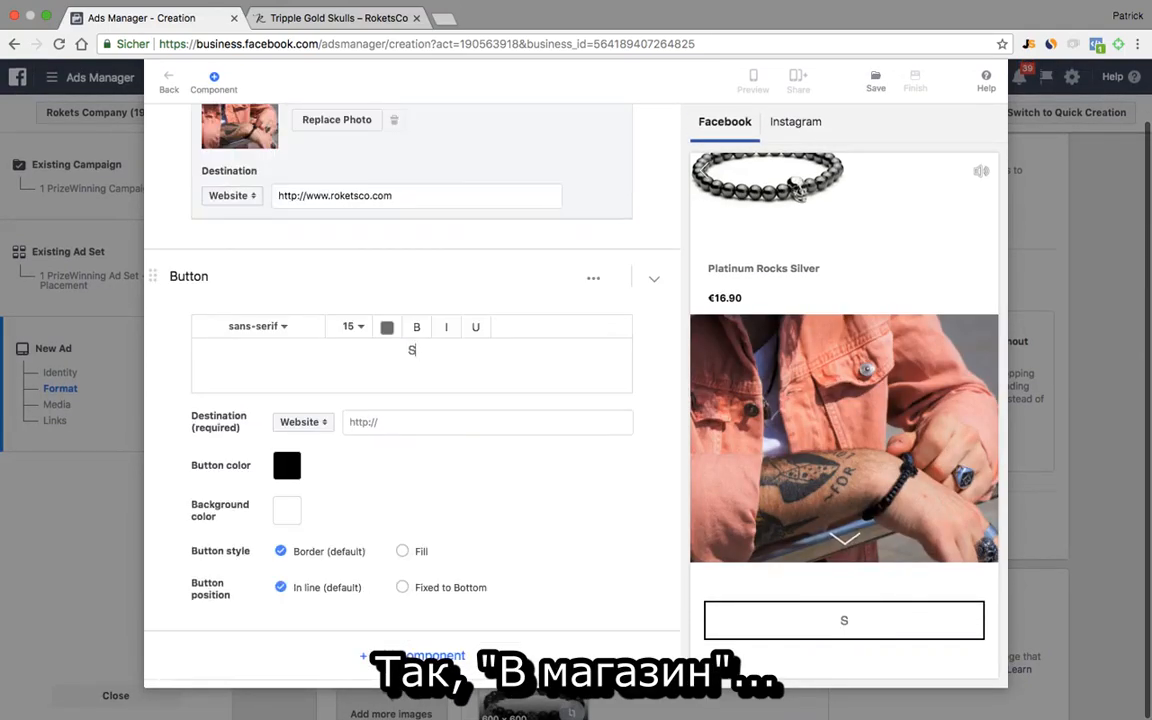
{"action": "type", "text": "HOP NOW"}
{"action": "left_click", "coordinate": [403, 418]}
{"action": "key", "text": "super+v"}
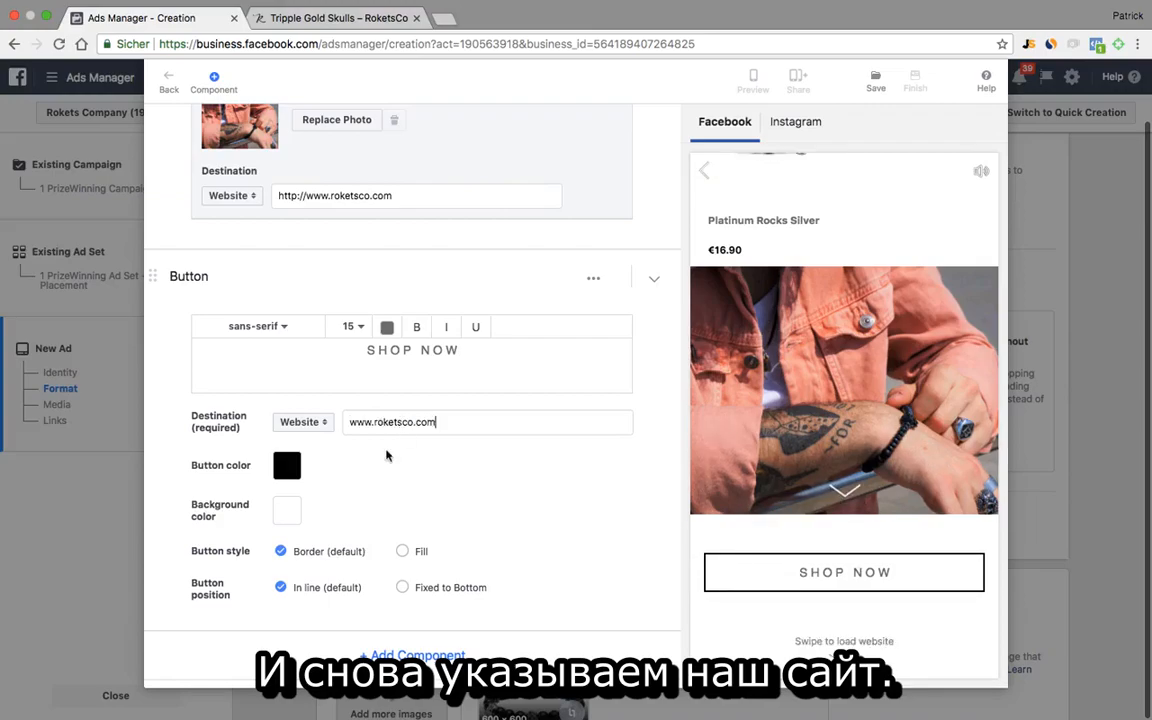
Set the button color to red, #e91111.
{"action": "left_click", "coordinate": [287, 467]}
{"action": "left_click", "coordinate": [468, 522]}
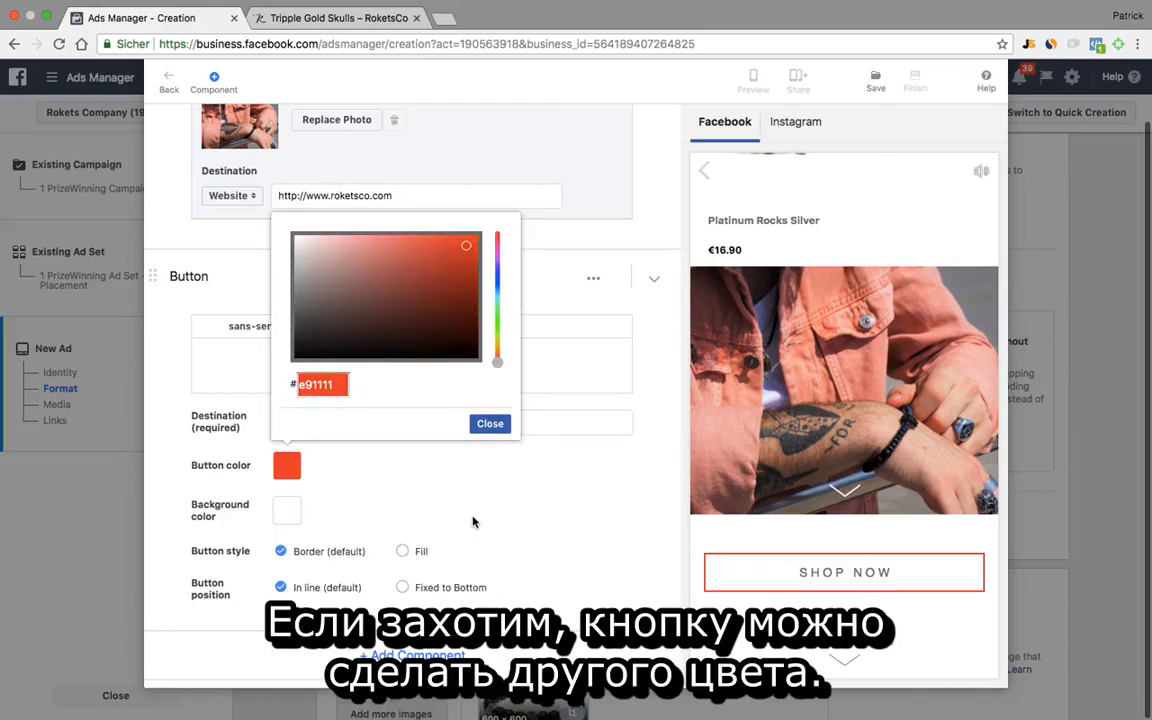
{"action": "left_click", "coordinate": [490, 424]}
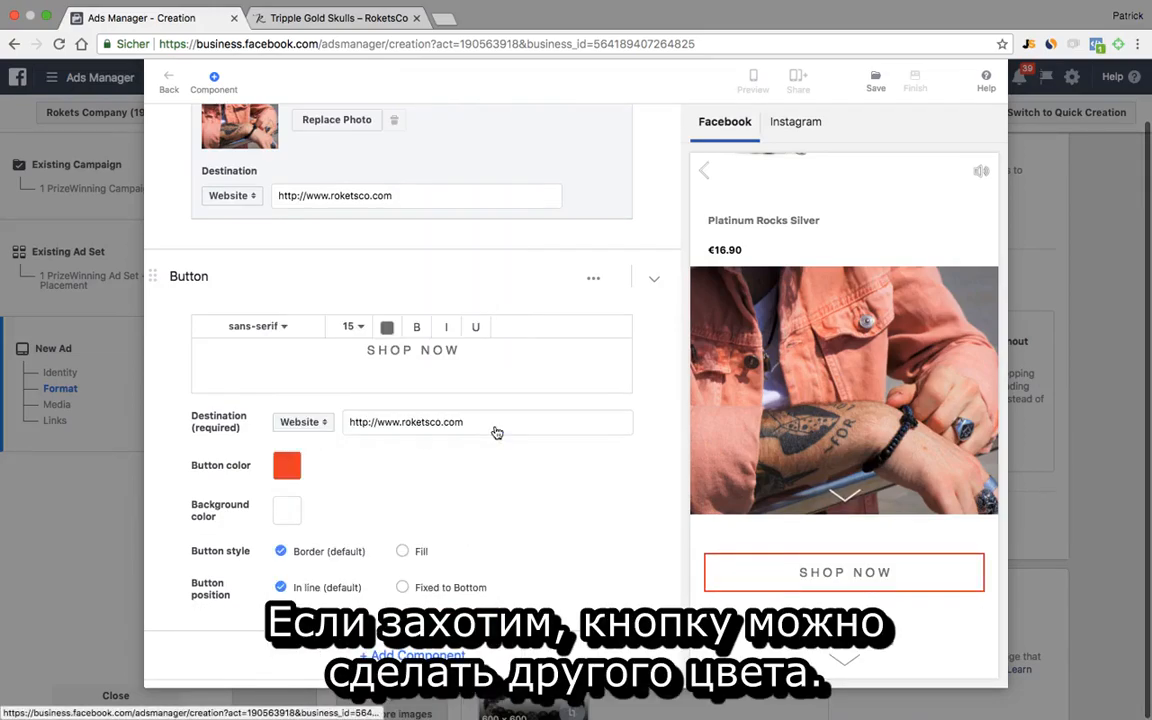
Try dark red #9b1b1b as the button's background color and return it to white, #ffffff.
{"action": "left_click", "coordinate": [287, 512]}
{"action": "left_click", "coordinate": [448, 327]}
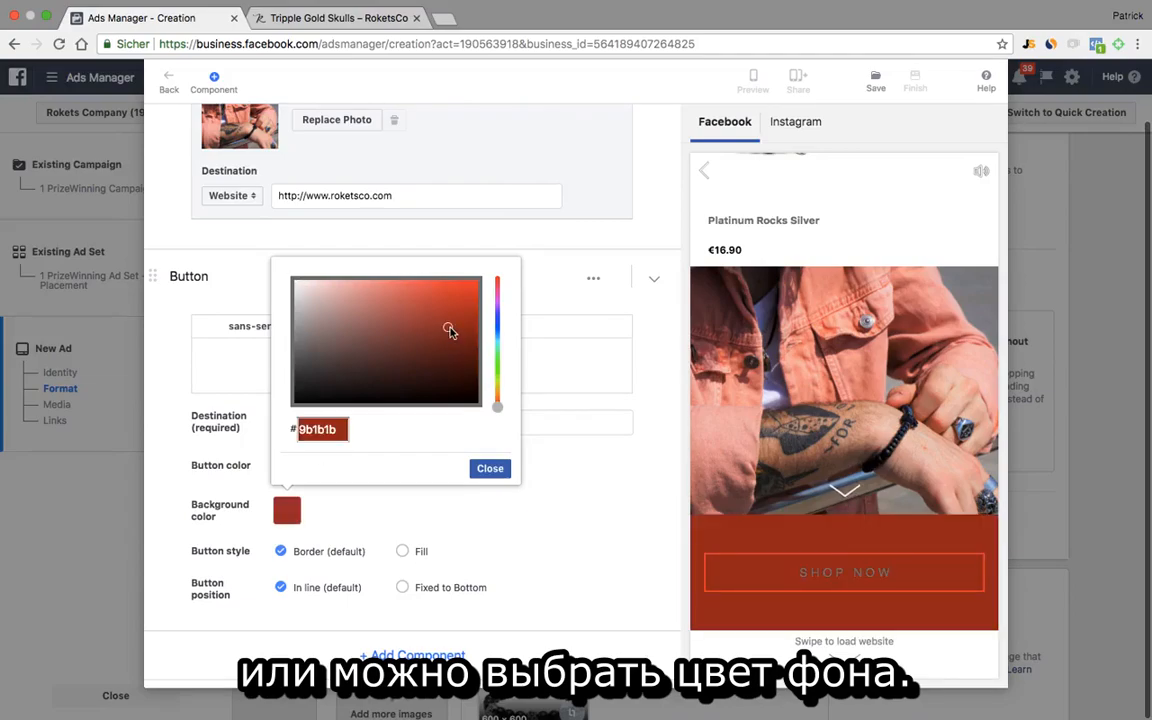
{"action": "left_click", "coordinate": [285, 275]}
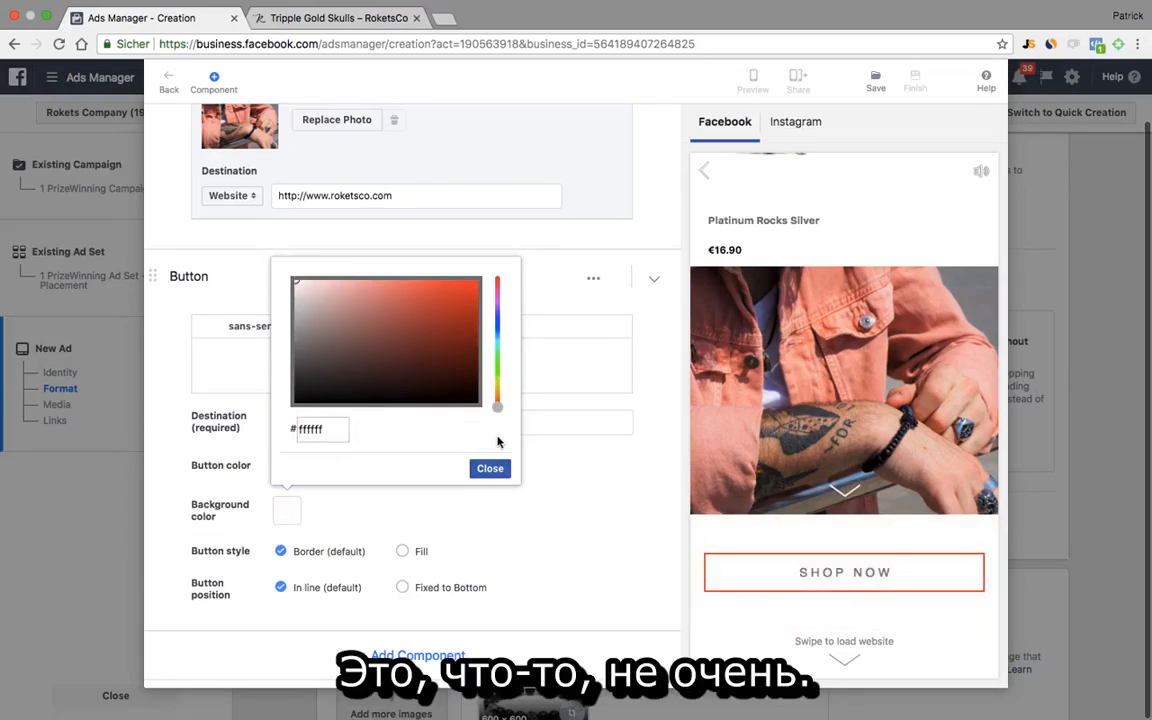
{"action": "left_click", "coordinate": [490, 468]}
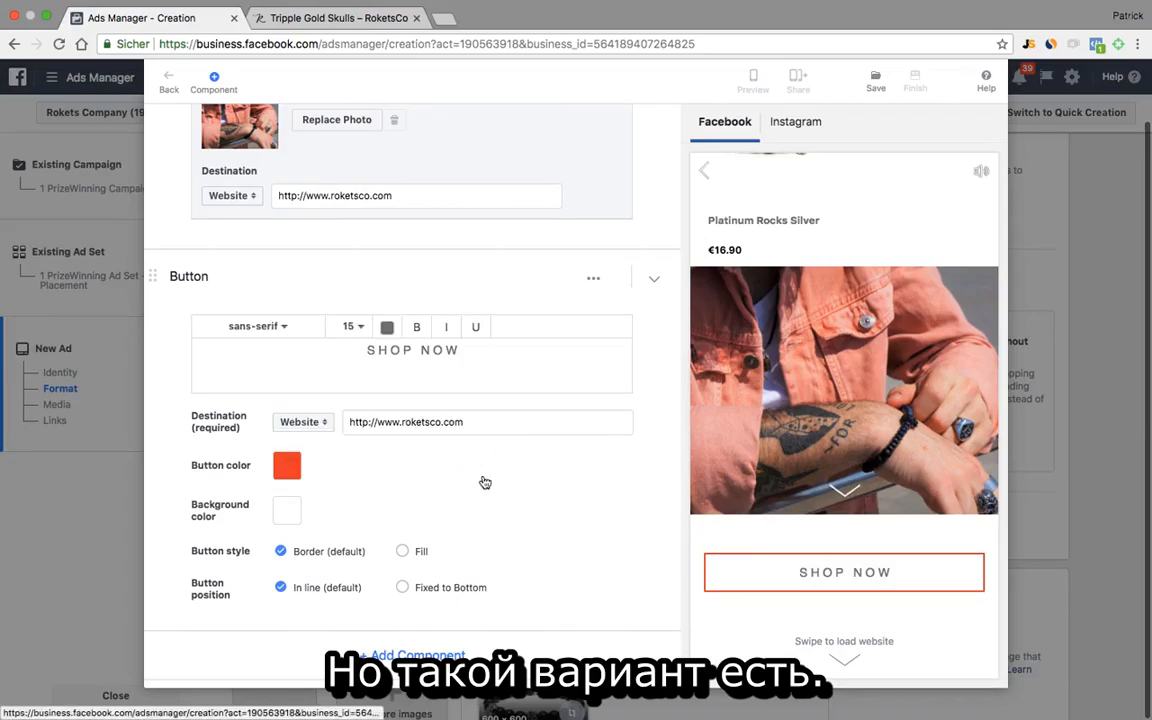
Try the Fill button style and switch back to Border (default).
{"action": "left_click", "coordinate": [404, 551]}
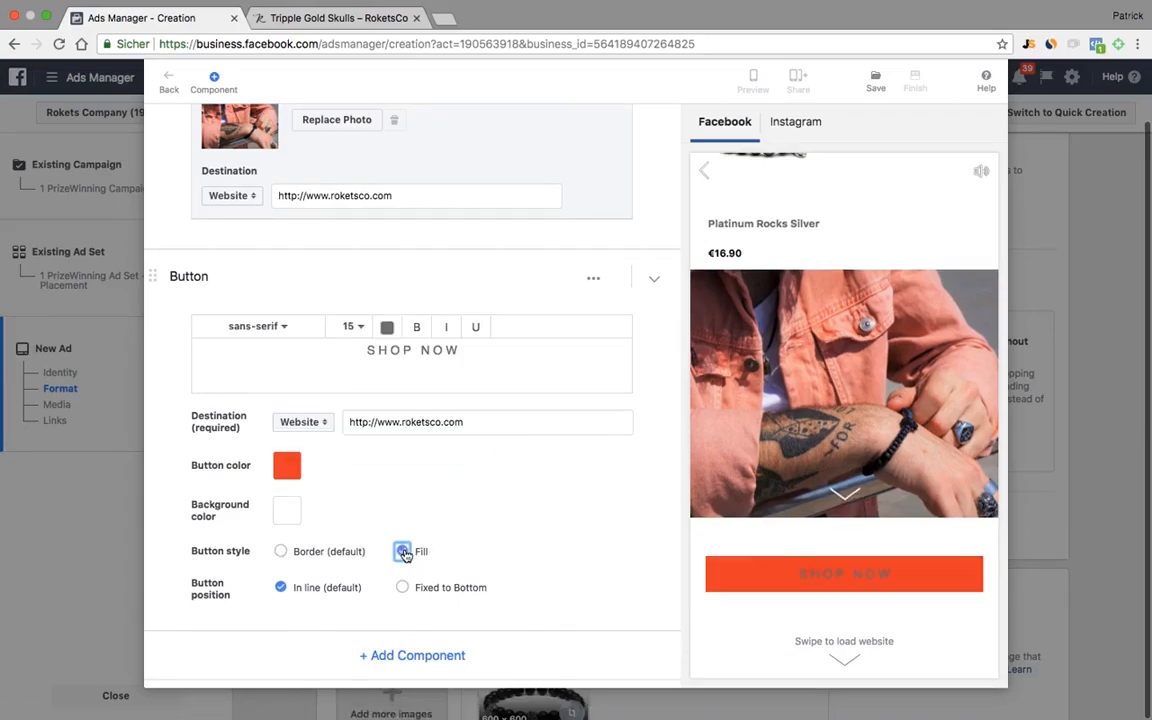
{"action": "left_click", "coordinate": [281, 551]}
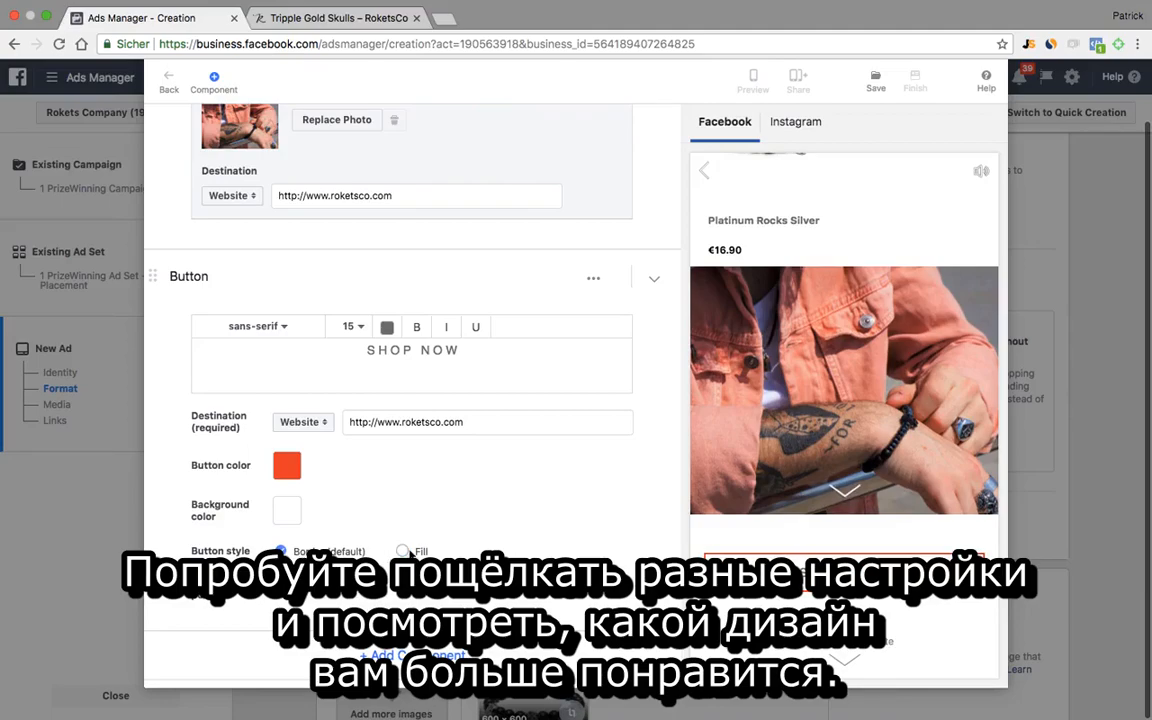
{"action": "left_click", "coordinate": [403, 551]}
{"action": "left_click", "coordinate": [281, 551]}
Set the Video component's layout to Fit to Height (Tilt to Pan) and check the Canvas preview.
{"action": "scroll", "coordinate": [573, 415], "scroll_direction": "up", "scroll_amount": 5}
{"action": "scroll", "coordinate": [585, 408], "scroll_direction": "up", "scroll_amount": 5}
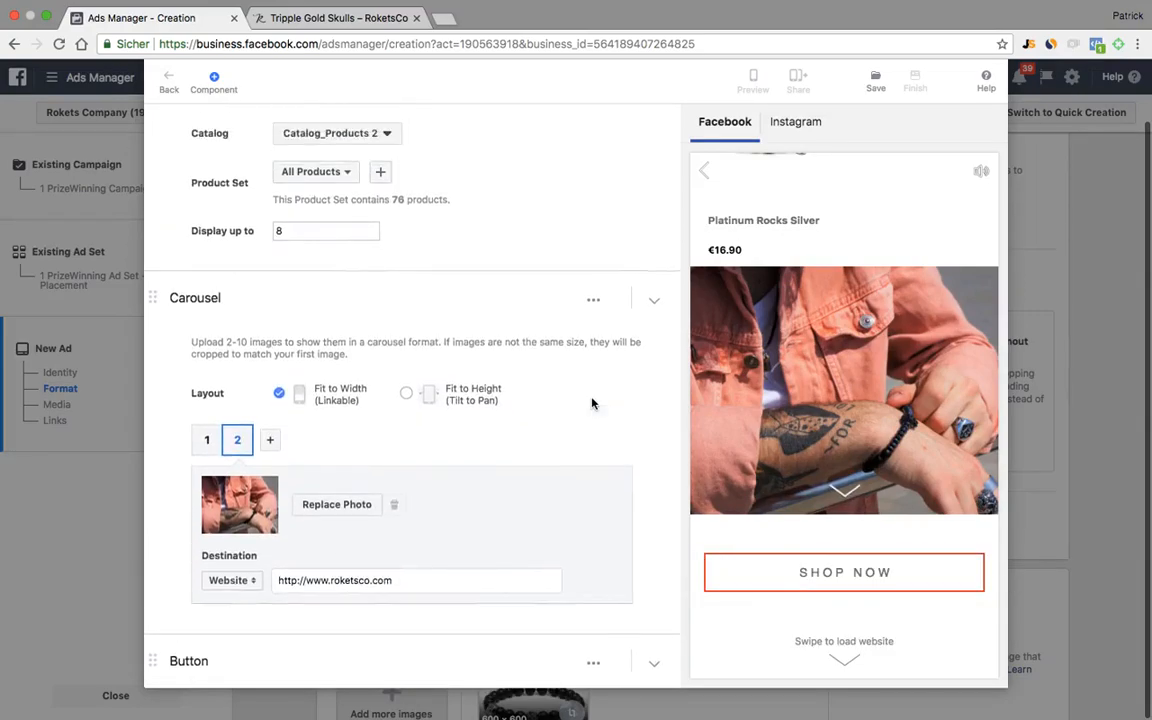
{"action": "scroll", "coordinate": [647, 376], "scroll_direction": "up", "scroll_amount": 3}
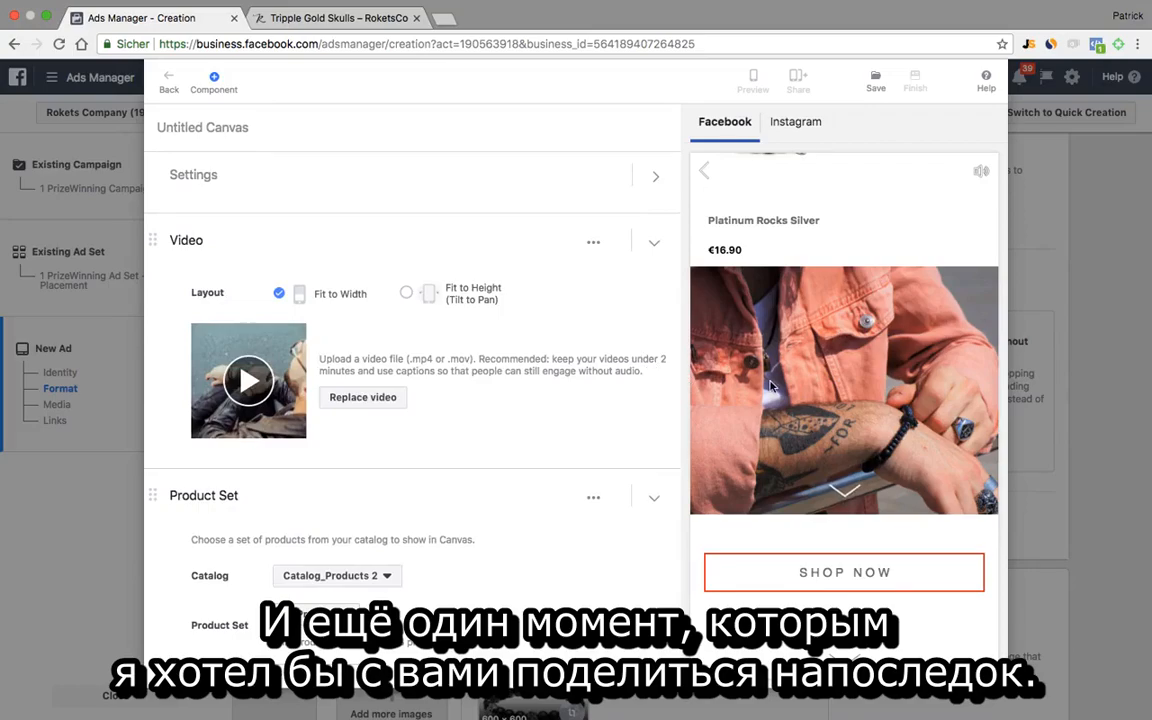
{"action": "scroll", "coordinate": [771, 386], "scroll_direction": "up", "scroll_amount": 10}
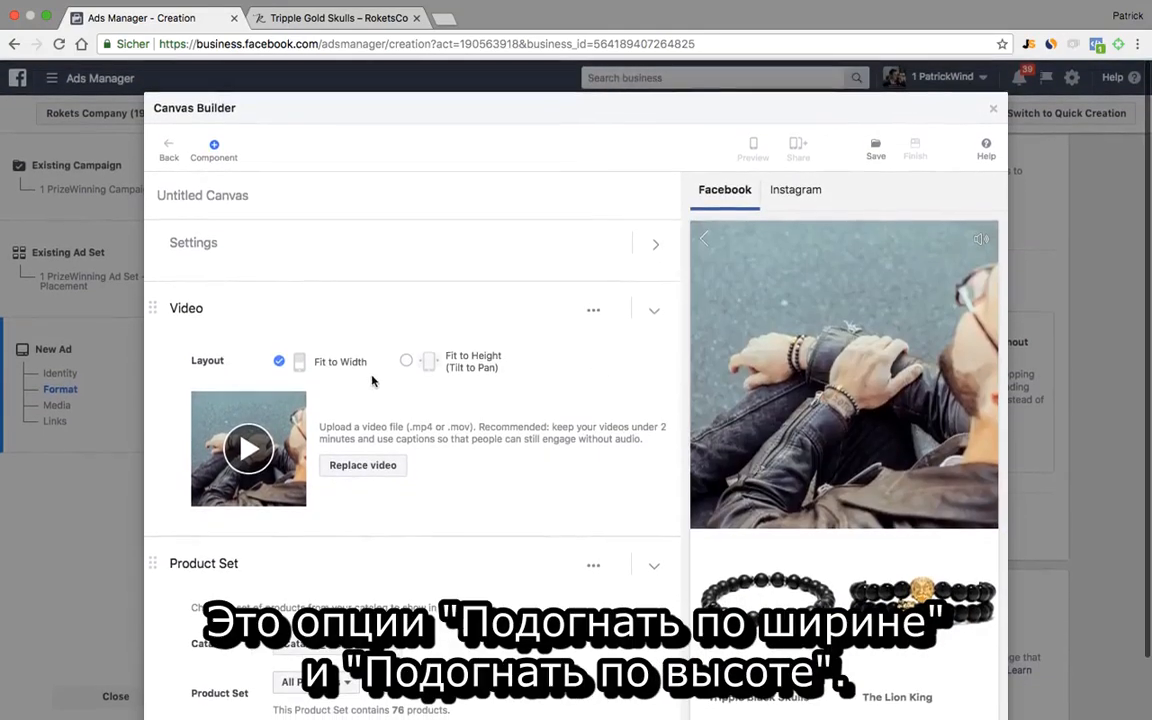
{"action": "left_click_drag", "start_coordinate": [326, 362], "coordinate": [386, 362]}
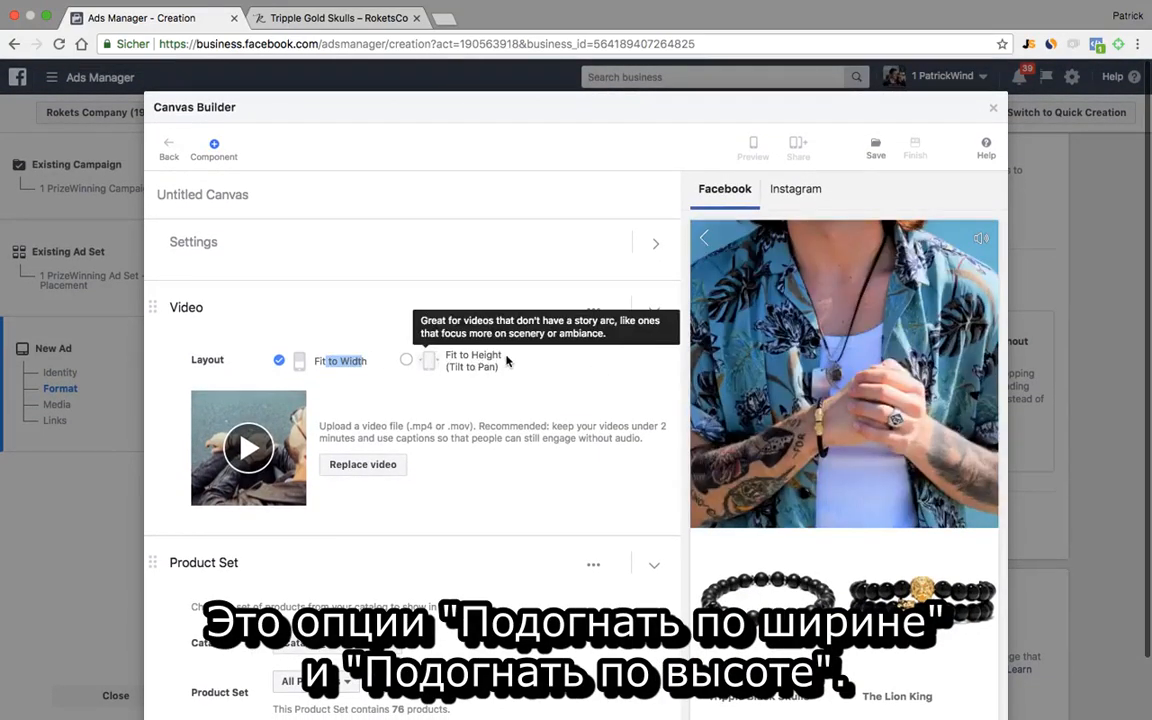
{"action": "left_click", "coordinate": [500, 361]}
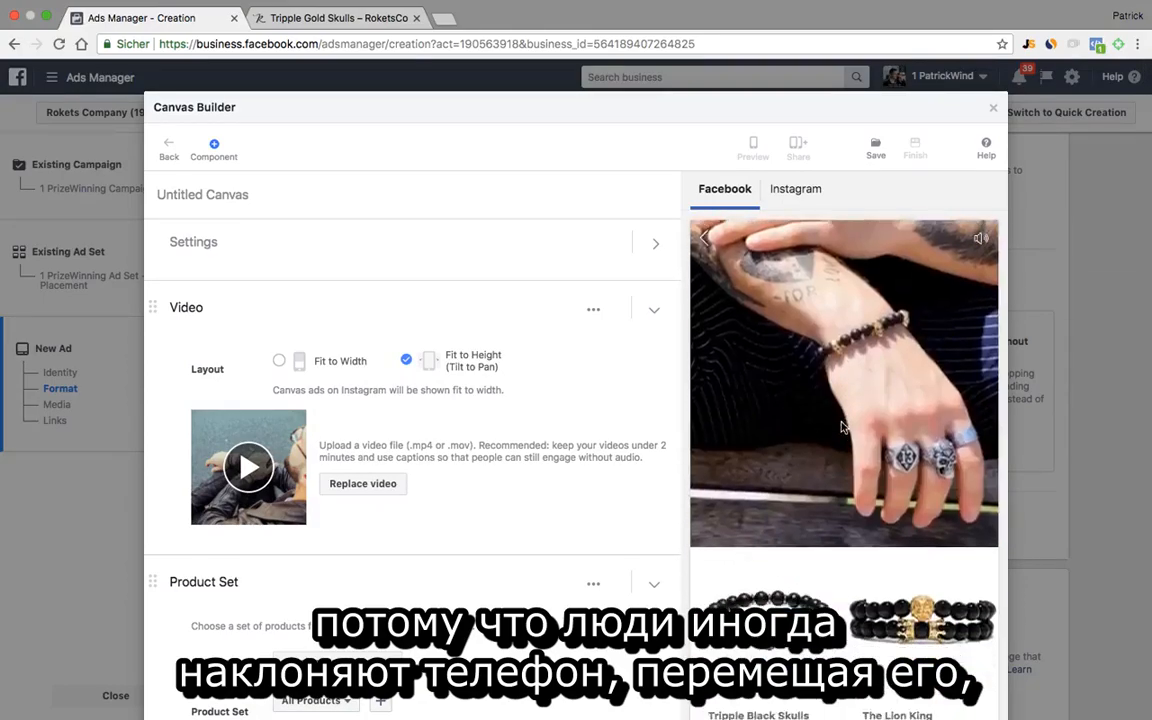
{"action": "scroll", "coordinate": [842, 426], "scroll_direction": "down", "scroll_amount": 5}
{"action": "scroll", "coordinate": [842, 427], "scroll_direction": "down", "scroll_amount": 3}
{"action": "left_click", "coordinate": [842, 428]}
{"action": "scroll", "coordinate": [842, 428], "scroll_direction": "down", "scroll_amount": 2}
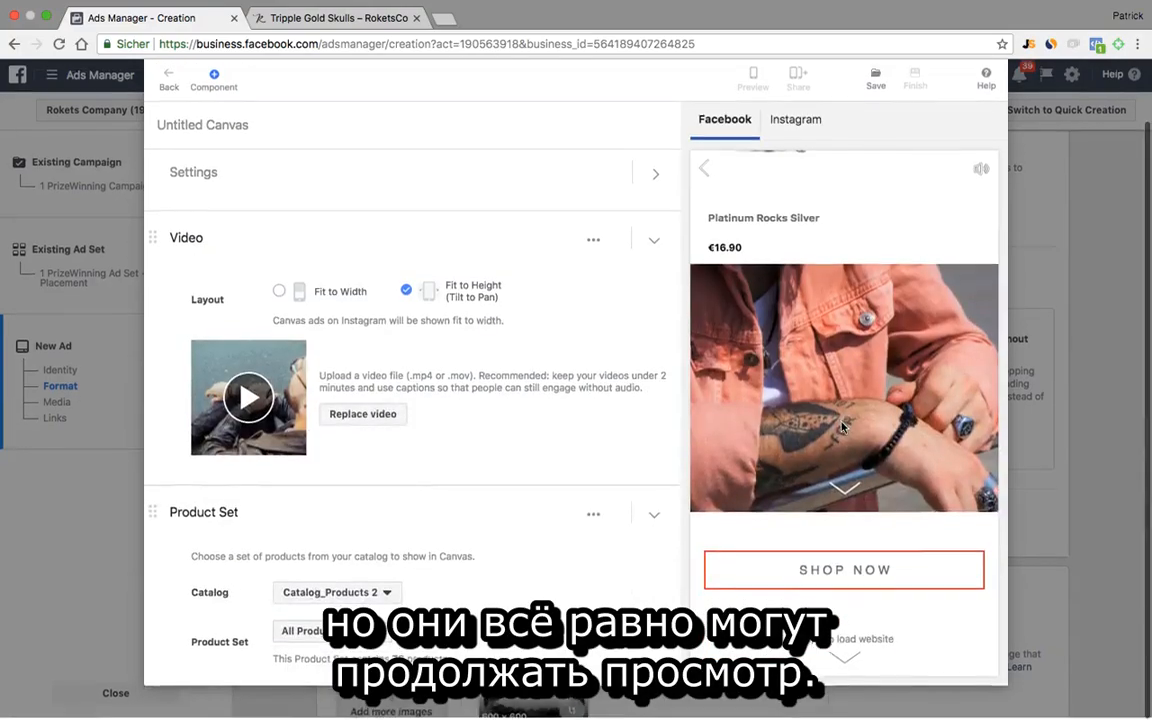
{"action": "scroll", "coordinate": [507, 377], "scroll_direction": "up", "scroll_amount": 2}
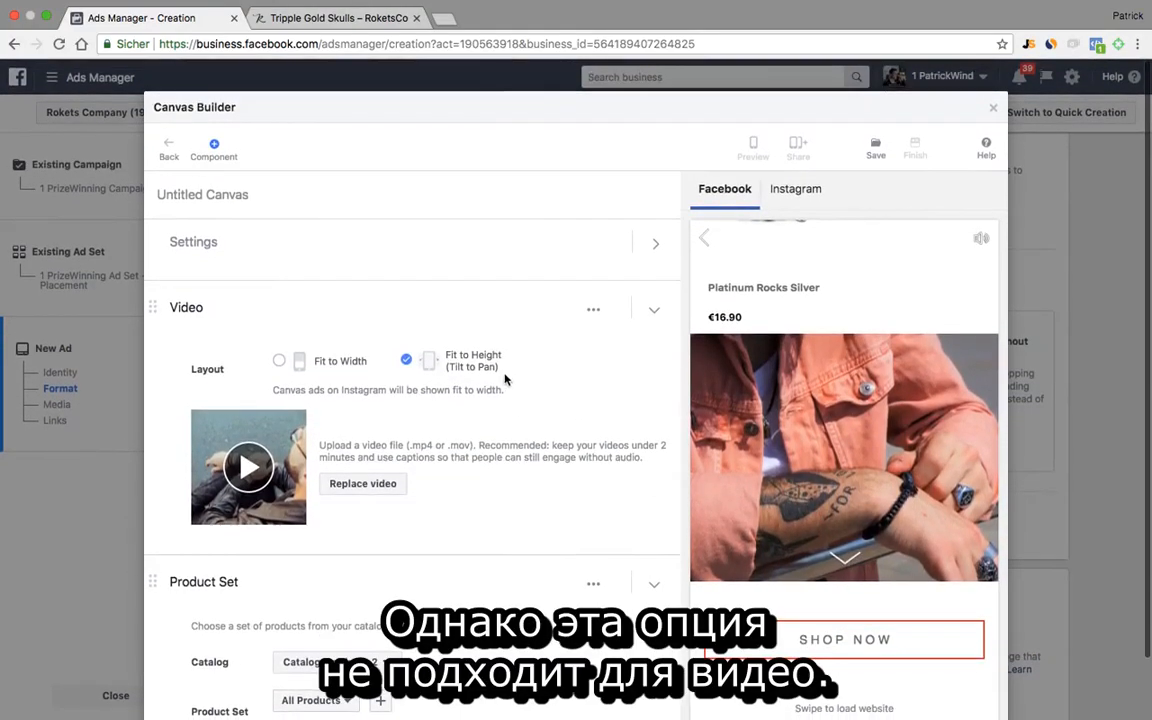
Set the Video component's layout back to Fit to Width and the Carousel's layout to Fit to Height (Tilt to Pan).
{"action": "left_click", "coordinate": [335, 365]}
{"action": "left_click_drag", "start_coordinate": [372, 367], "coordinate": [316, 366]}
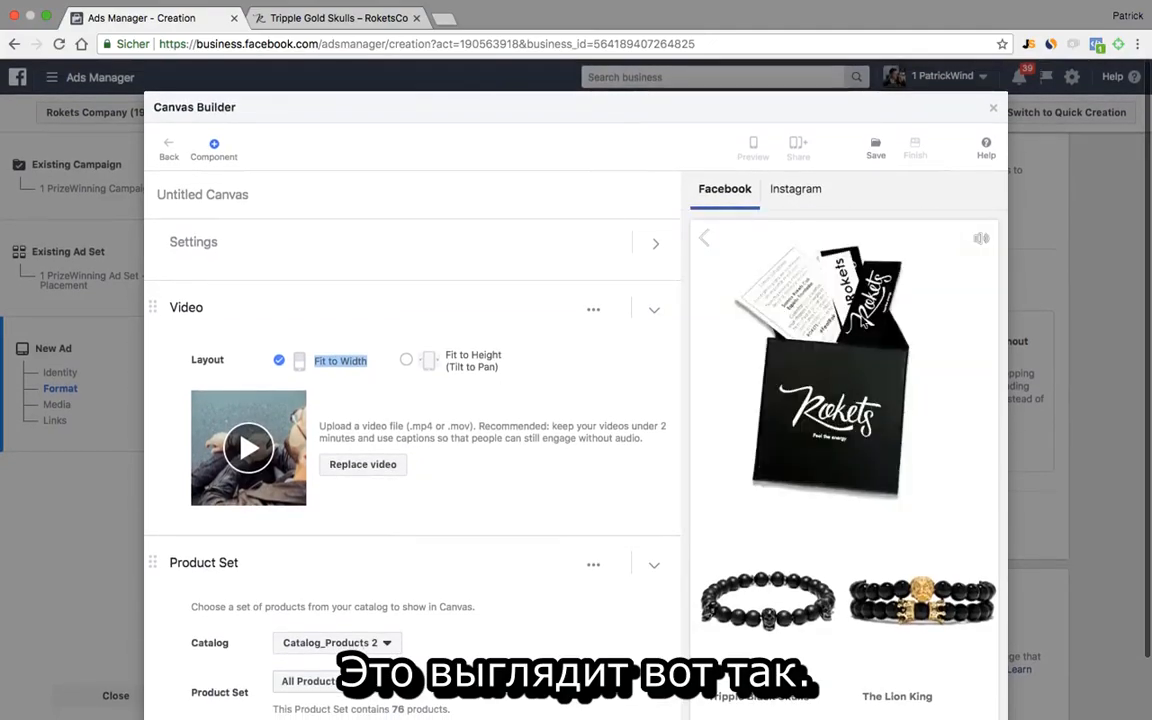
{"action": "scroll", "coordinate": [548, 351], "scroll_direction": "down", "scroll_amount": 10}
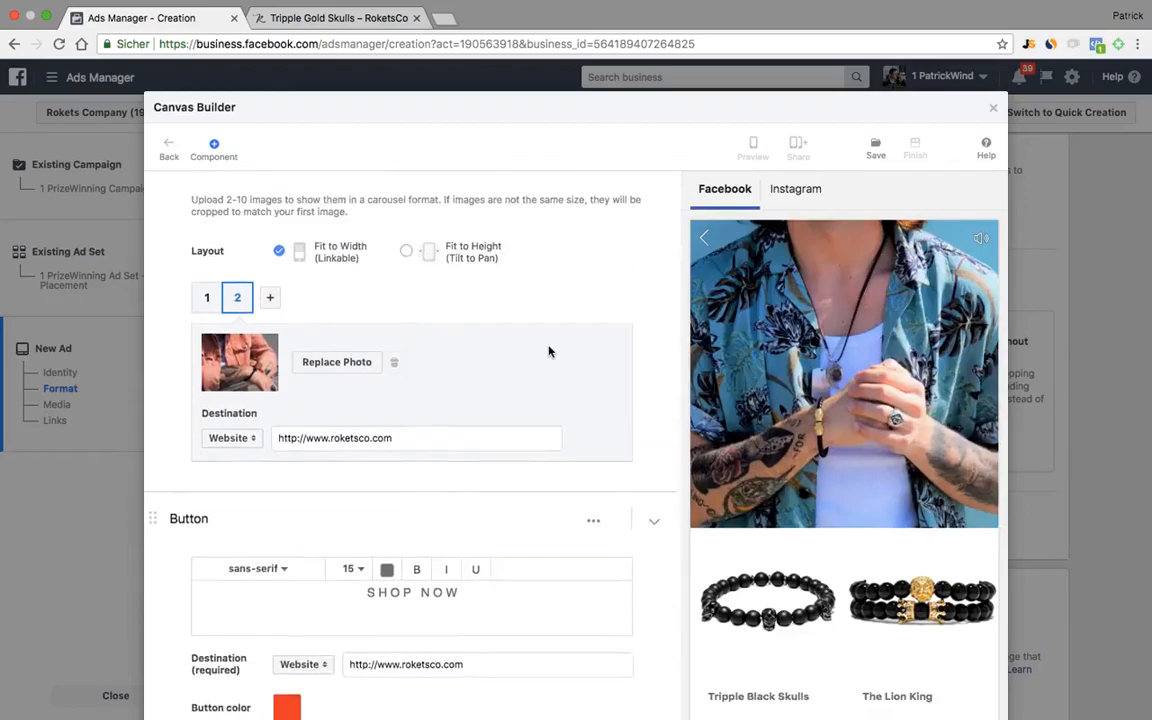
{"action": "left_click", "coordinate": [422, 240]}
{"action": "scroll", "coordinate": [511, 300], "scroll_direction": "up", "scroll_amount": 3}
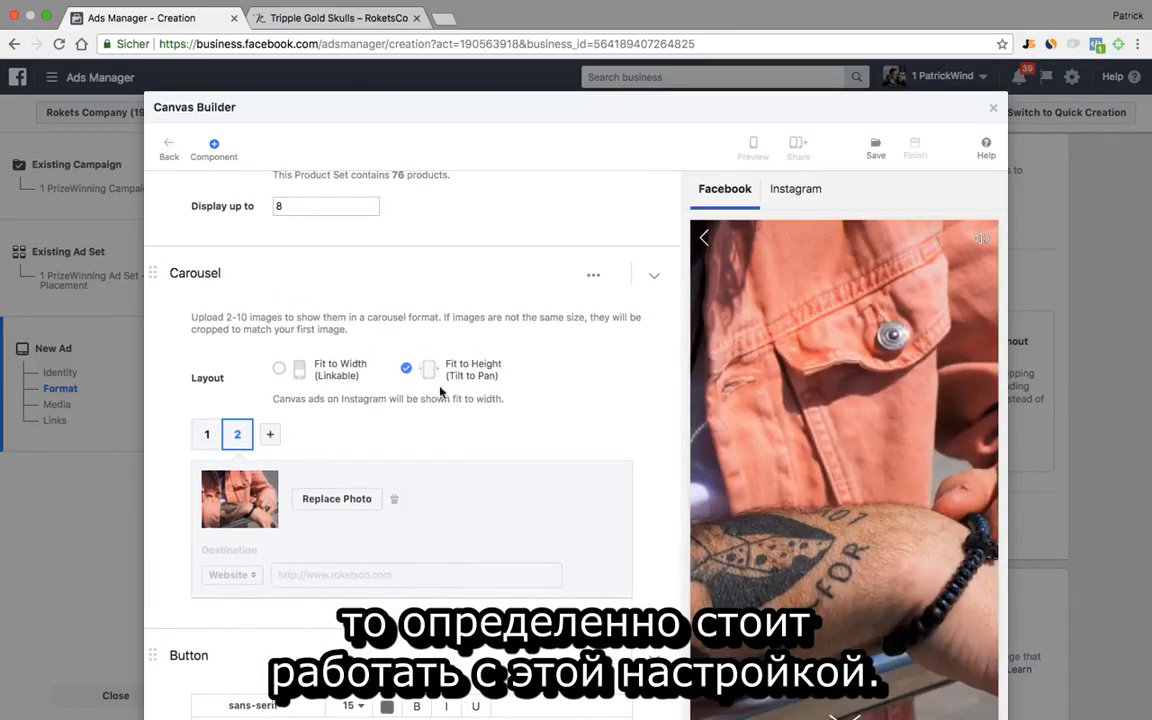
{"action": "left_click_drag", "start_coordinate": [499, 377], "coordinate": [450, 383]}
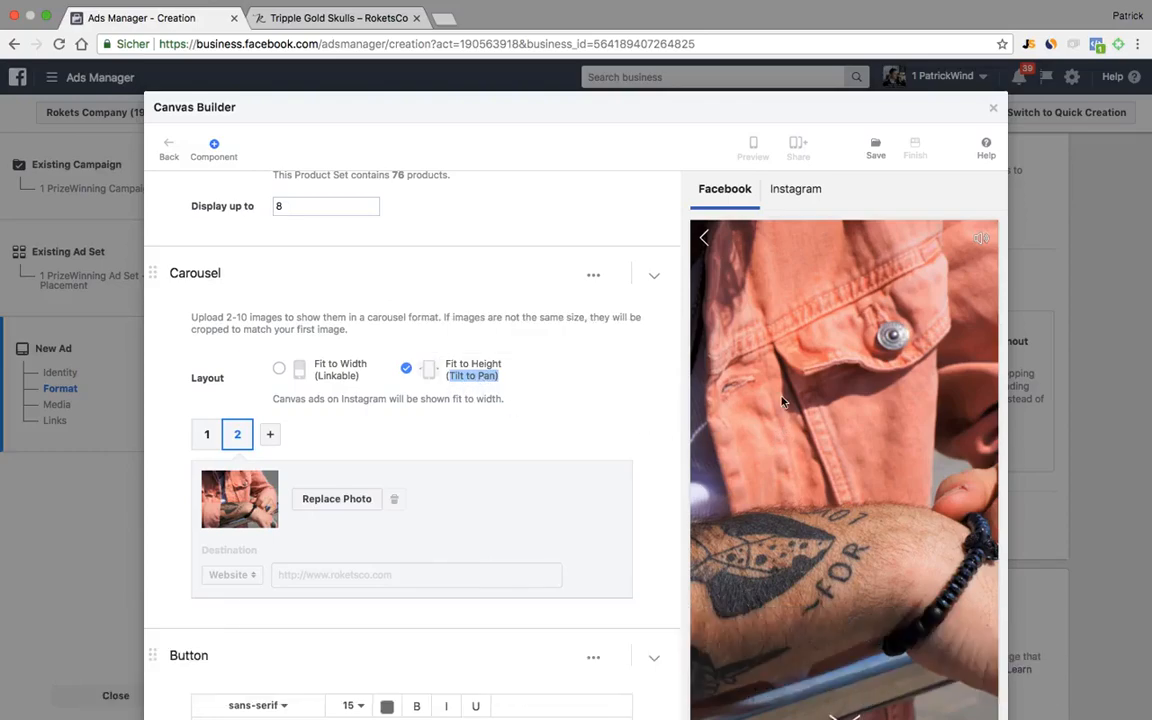
{"action": "scroll", "coordinate": [783, 401], "scroll_direction": "down", "scroll_amount": 2}
{"action": "scroll", "coordinate": [783, 401], "scroll_direction": "up", "scroll_amount": 4}
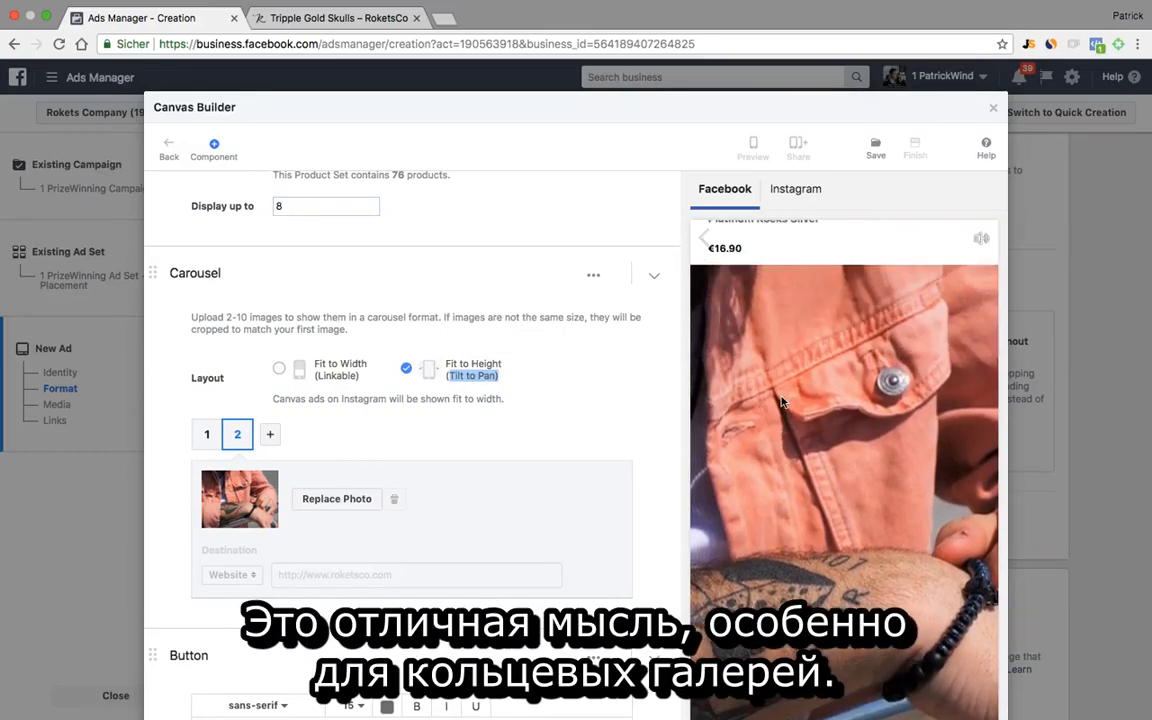
{"action": "scroll", "coordinate": [743, 247], "scroll_direction": "up", "scroll_amount": 1}
{"action": "scroll", "coordinate": [743, 247], "scroll_direction": "down", "scroll_amount": 3}
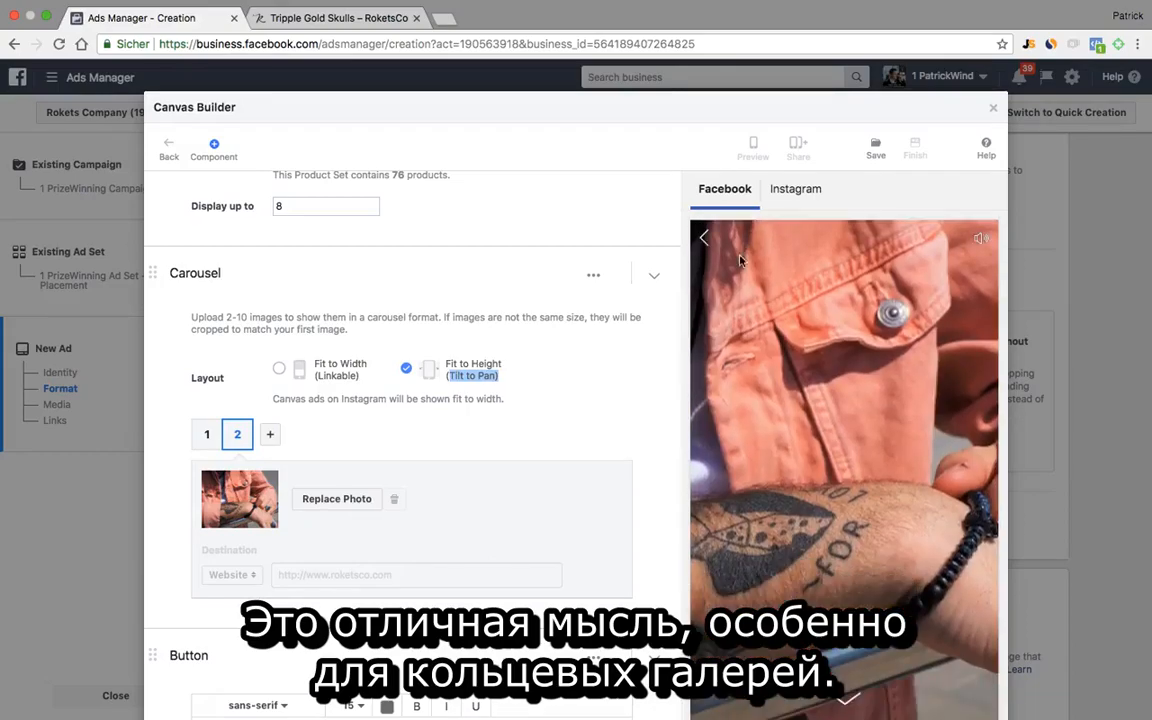
{"action": "scroll", "coordinate": [580, 321], "scroll_direction": "down", "scroll_amount": 3}
Save the Canvas and finish editing it, leaving its title unchanged.
{"action": "left_click", "coordinate": [873, 150]}
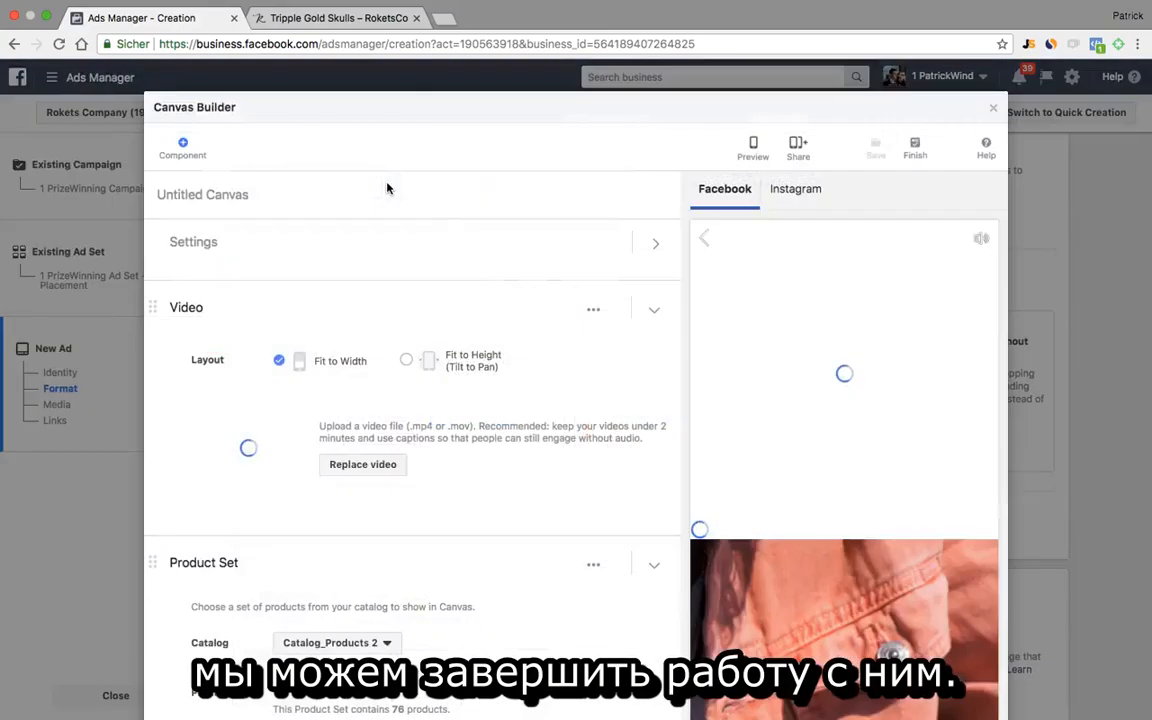
{"action": "left_click", "coordinate": [167, 193]}
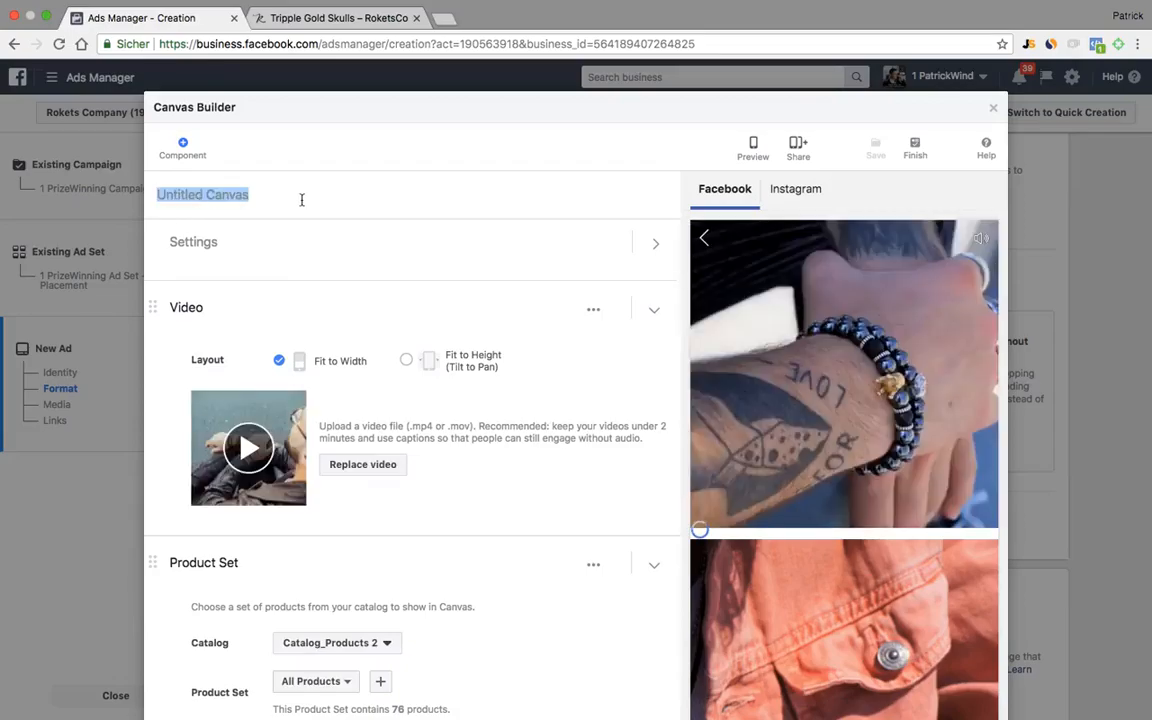
{"action": "left_click", "coordinate": [912, 155]}
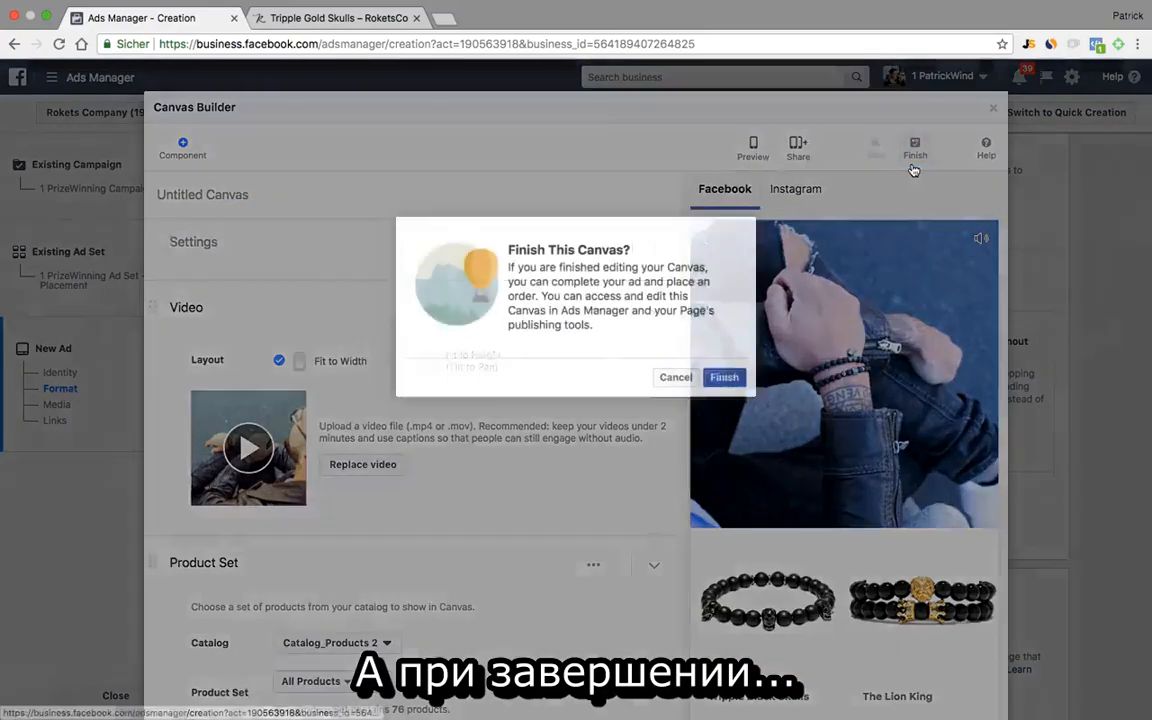
{"action": "left_click", "coordinate": [725, 379]}
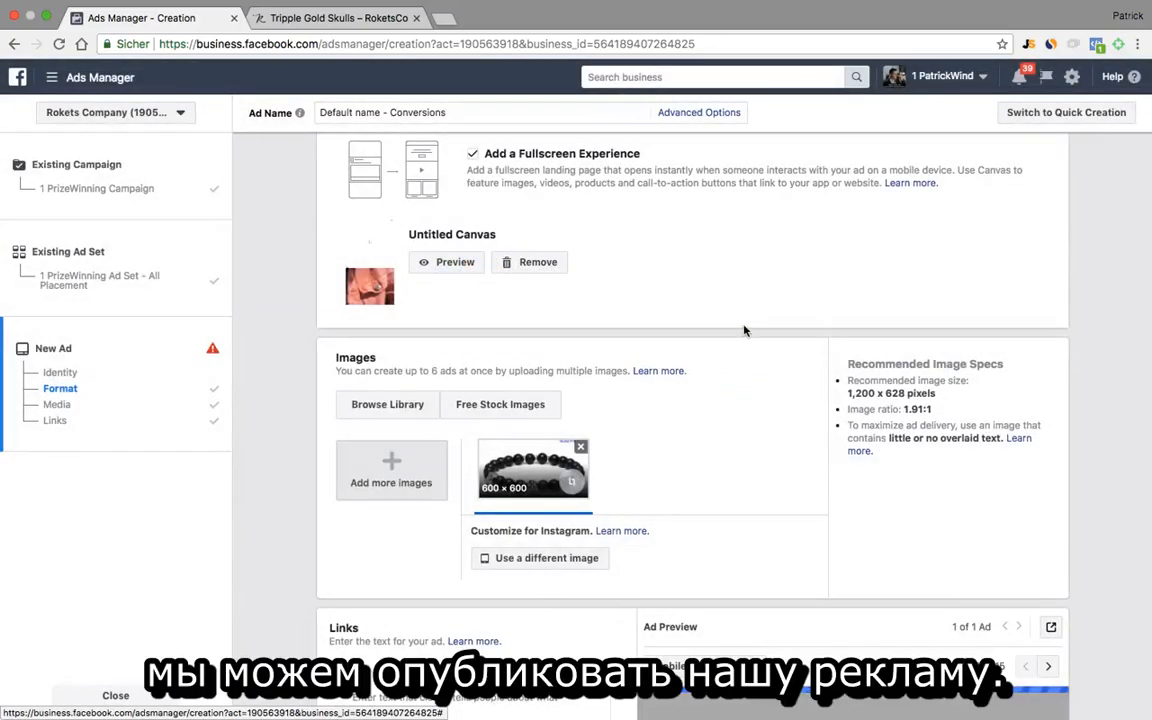
Fill in the ad's text as "TExt" and its headline as "Headline".
{"action": "scroll", "coordinate": [743, 329], "scroll_direction": "down", "scroll_amount": 3}
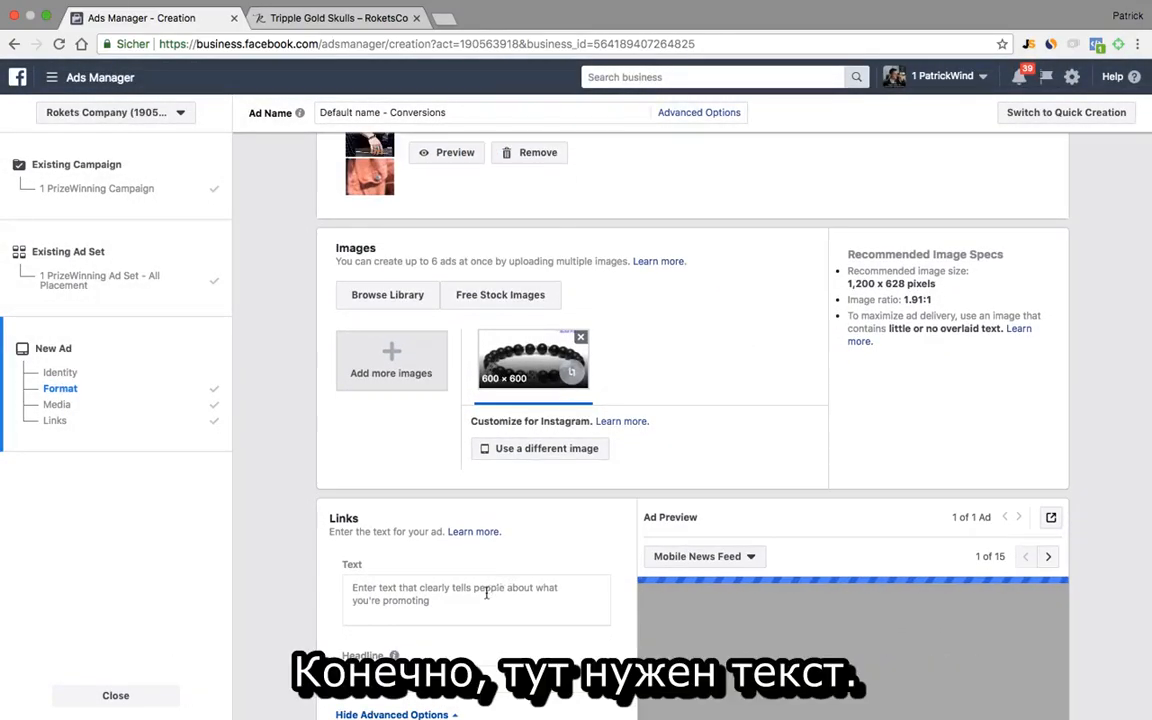
{"action": "left_click", "coordinate": [486, 593]}
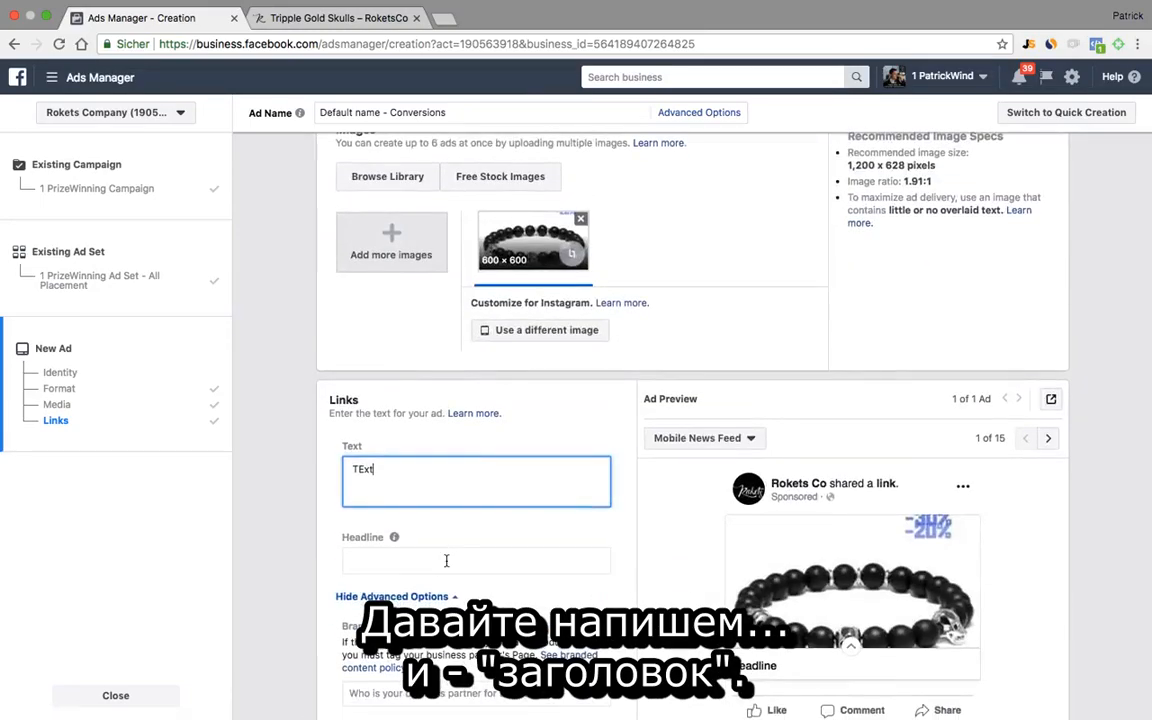
{"action": "left_click", "coordinate": [446, 561]}
{"action": "type", "text": "HEad"}
{"action": "key", "text": "BackSpace"}
{"action": "key", "text": "BackSpace"}
{"action": "key", "text": "BackSpace"}
{"action": "type", "text": "ead"}
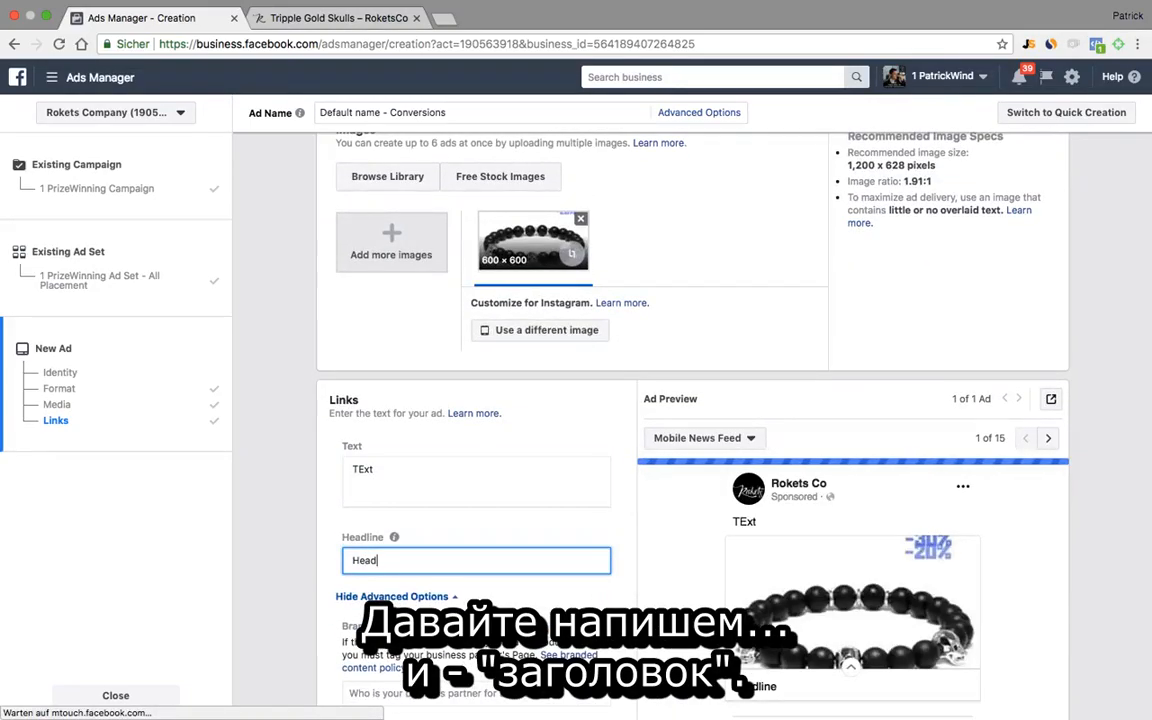
{"action": "type", "text": "line"}
{"action": "scroll", "coordinate": [597, 422], "scroll_direction": "down", "scroll_amount": 3}
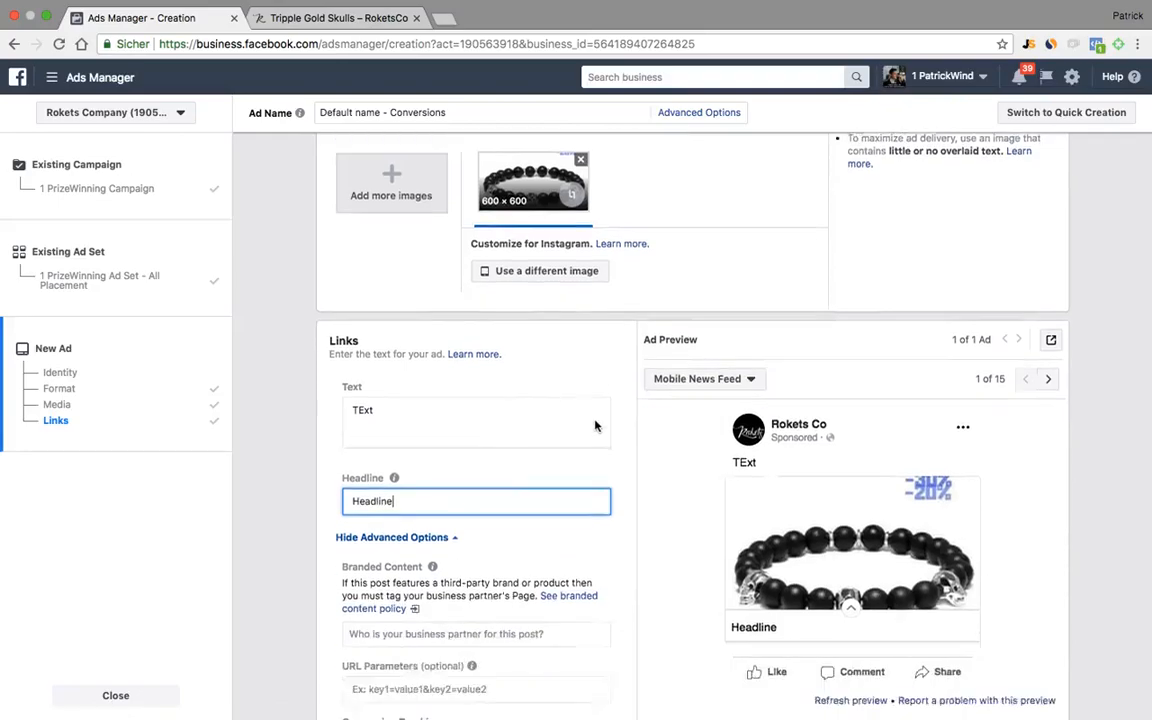
Open the ad's review, name the ad "Canvas Ad after Single Image" and save it to draft.
{"action": "scroll", "coordinate": [600, 374], "scroll_direction": "up", "scroll_amount": 5}
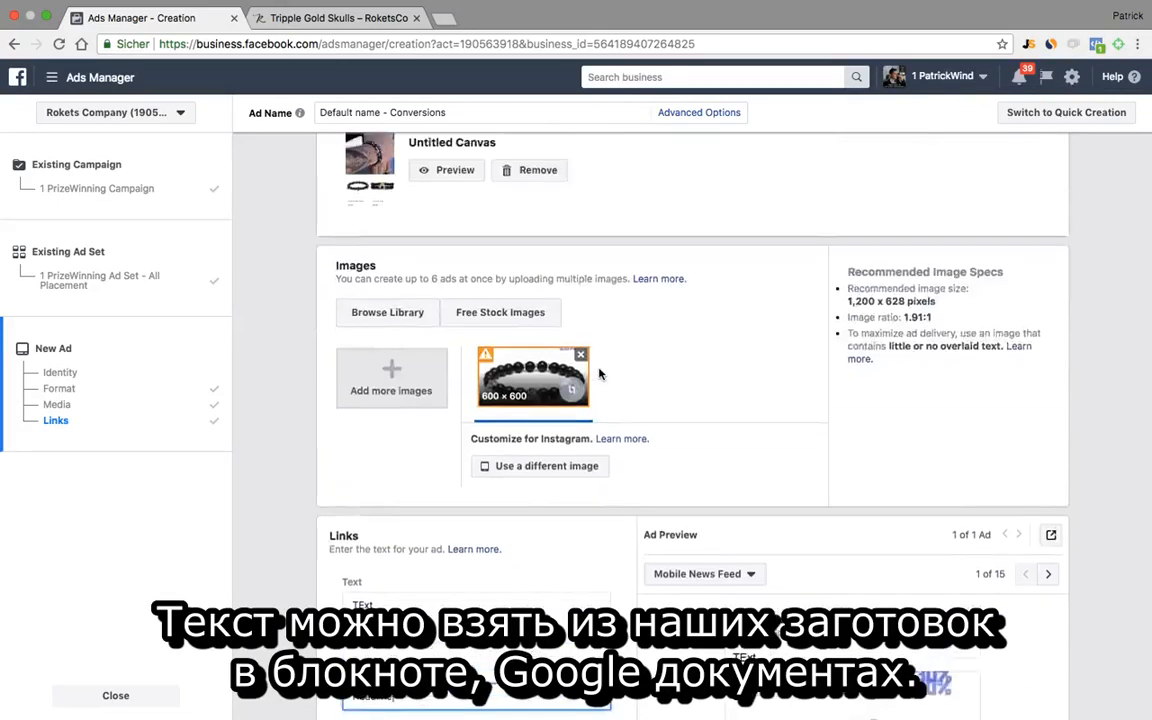
{"action": "scroll", "coordinate": [693, 357], "scroll_direction": "down", "scroll_amount": 6}
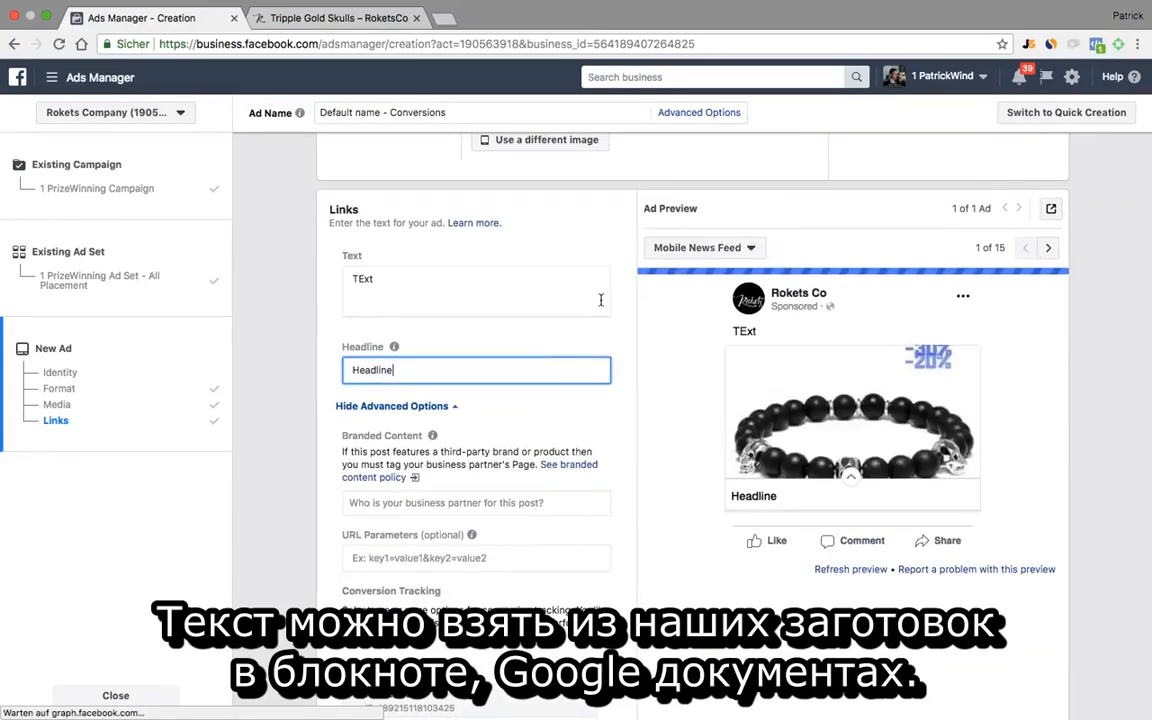
{"action": "scroll", "coordinate": [600, 300], "scroll_direction": "down", "scroll_amount": 7}
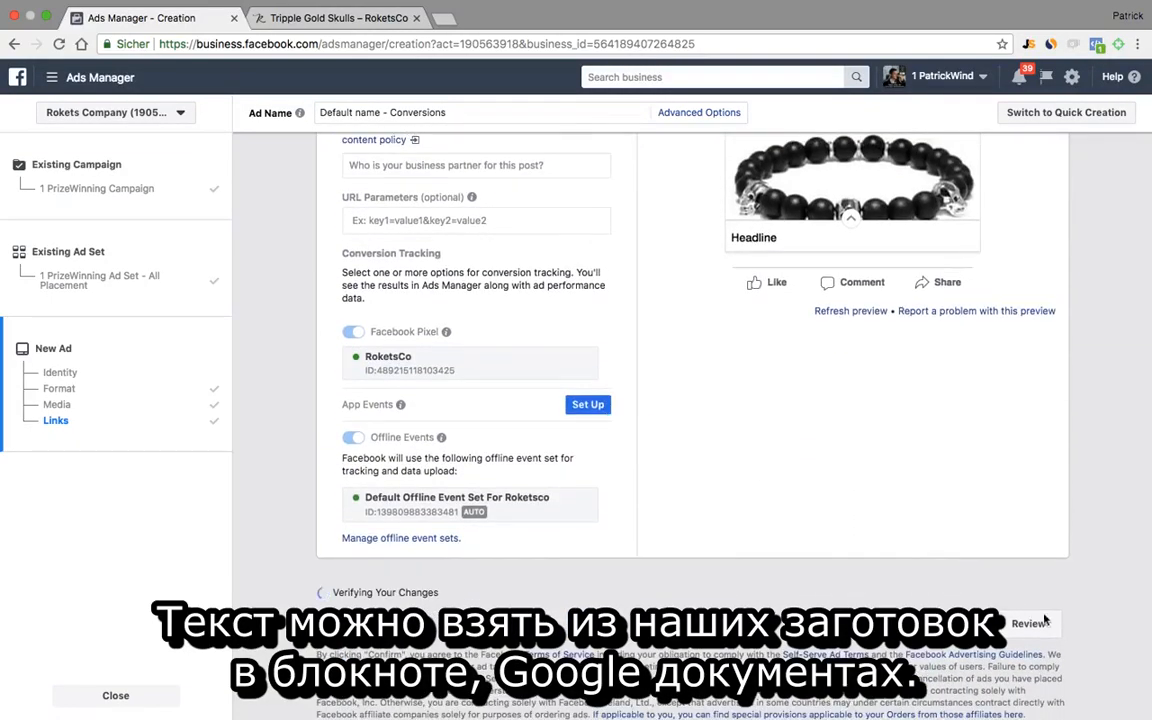
{"action": "left_click", "coordinate": [1028, 624]}
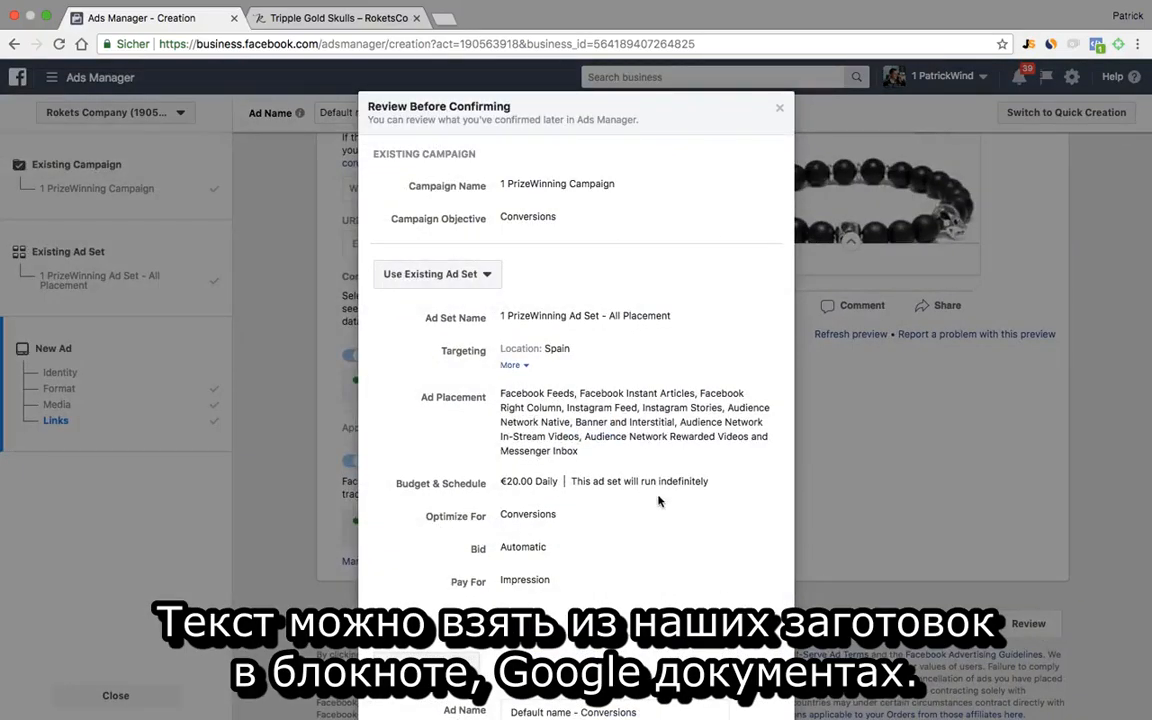
{"action": "scroll", "coordinate": [655, 522], "scroll_direction": "down", "scroll_amount": 4}
{"action": "left_click_drag", "start_coordinate": [648, 533], "coordinate": [545, 442]}
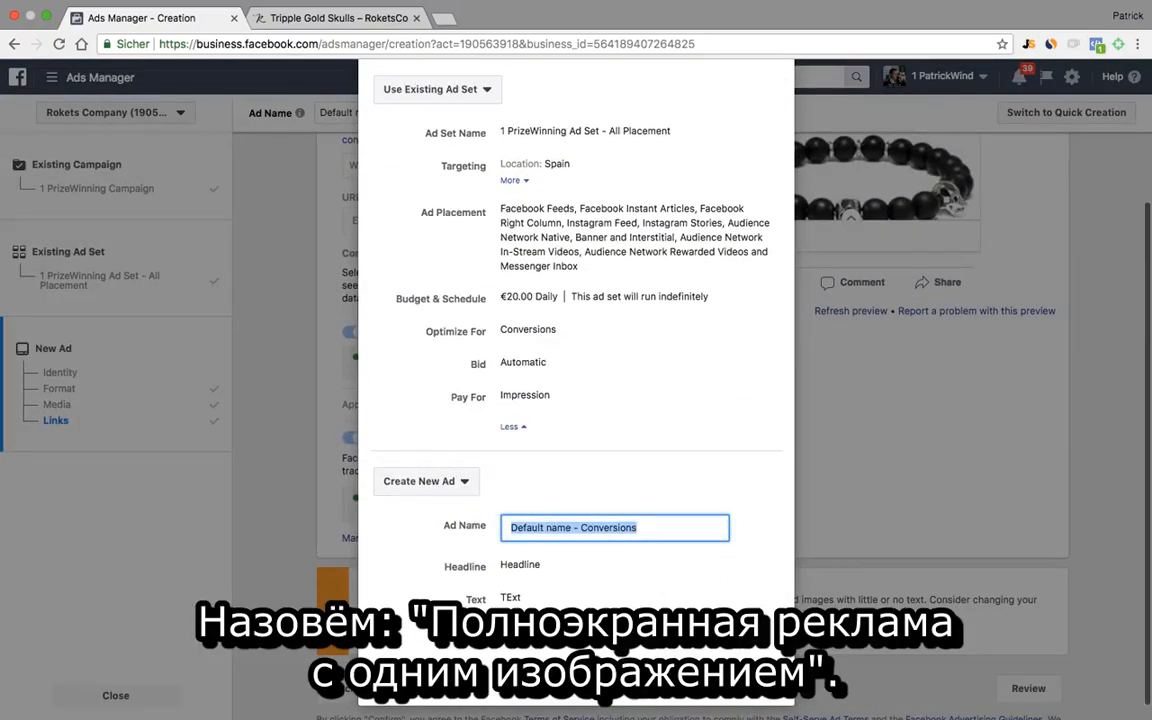
{"action": "type", "text": "CAnvas Ad af"}
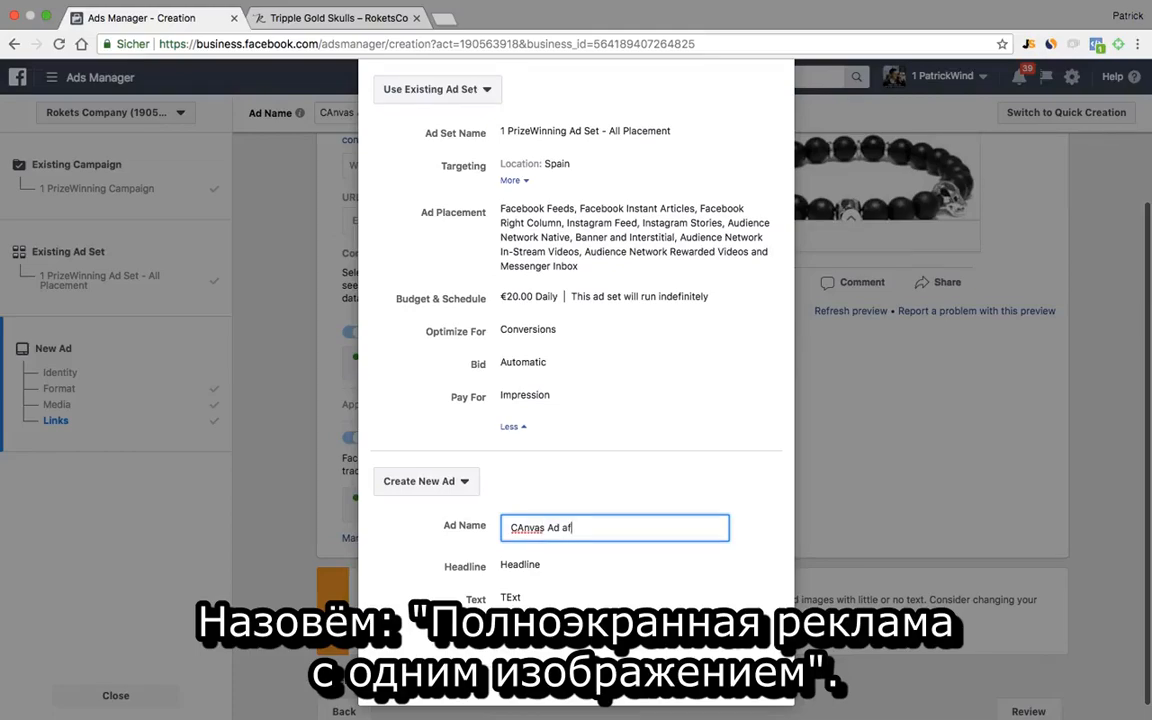
{"action": "type", "text": "ter Single Image"}
{"action": "double_click", "coordinate": [523, 528]}
{"action": "left_click", "coordinate": [523, 528]}
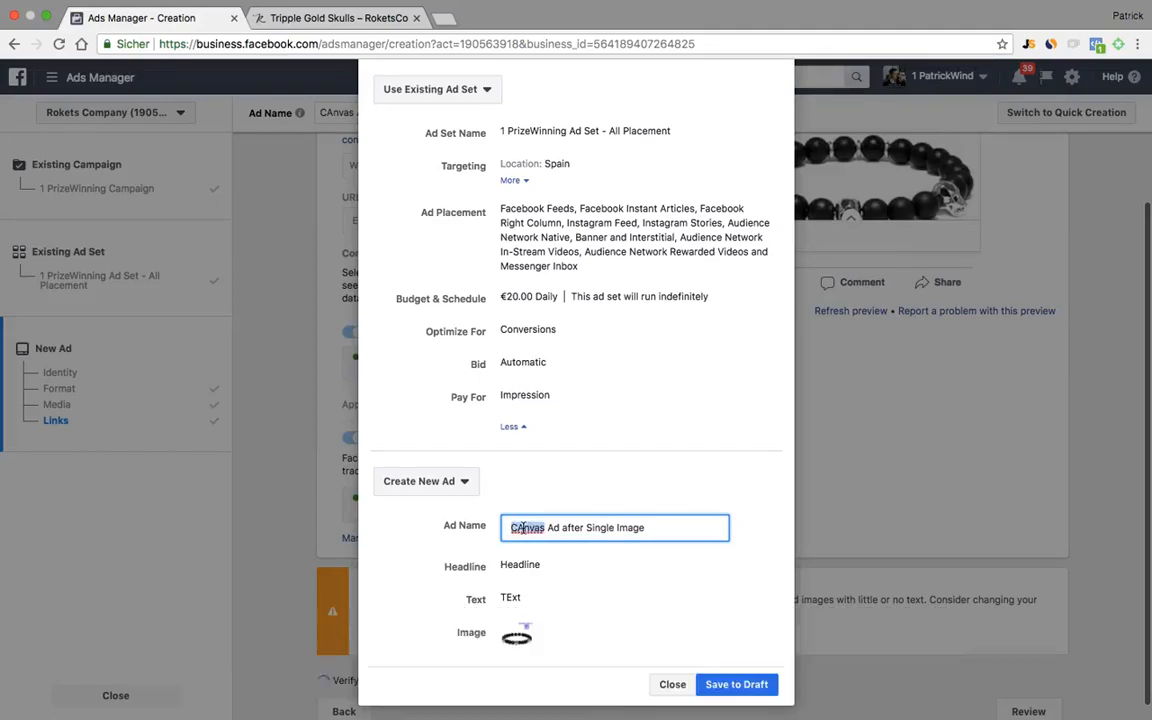
{"action": "key", "text": "BackSpace"}
{"action": "type", "text": "a"}
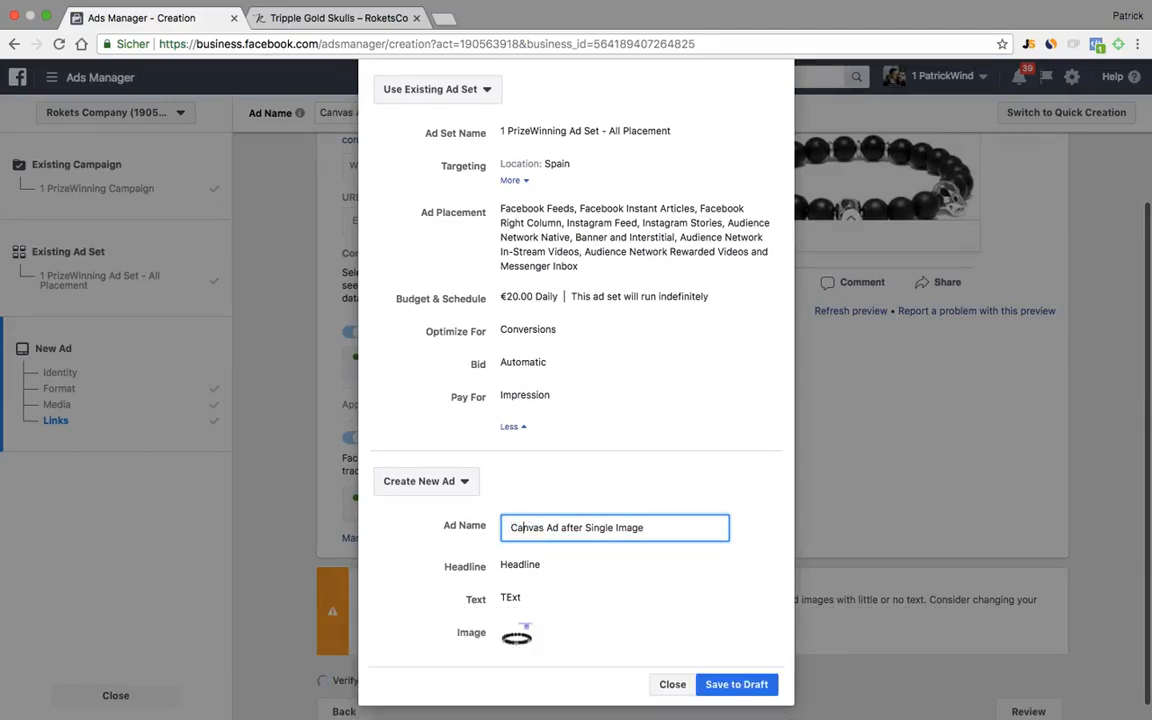
{"action": "left_click", "coordinate": [748, 688]}
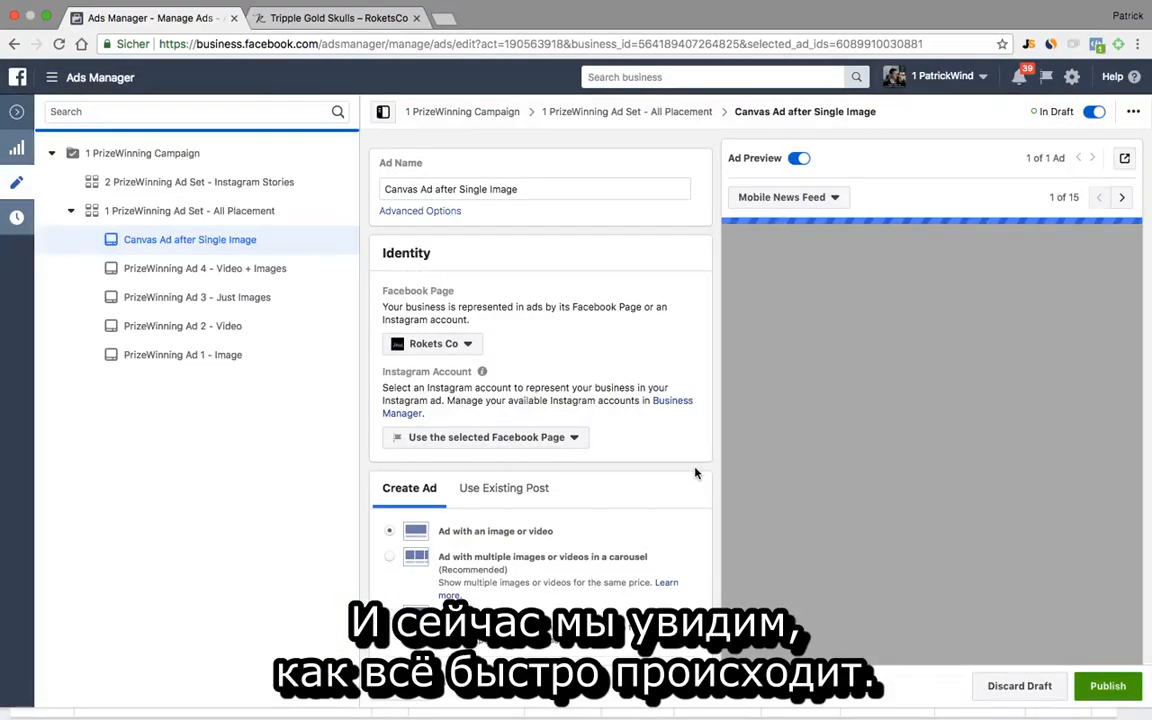
Publish the draft Canvas ad with the selected Facebook Page as its Instagram identity and return to the ads list.
{"action": "left_click", "coordinate": [568, 438]}
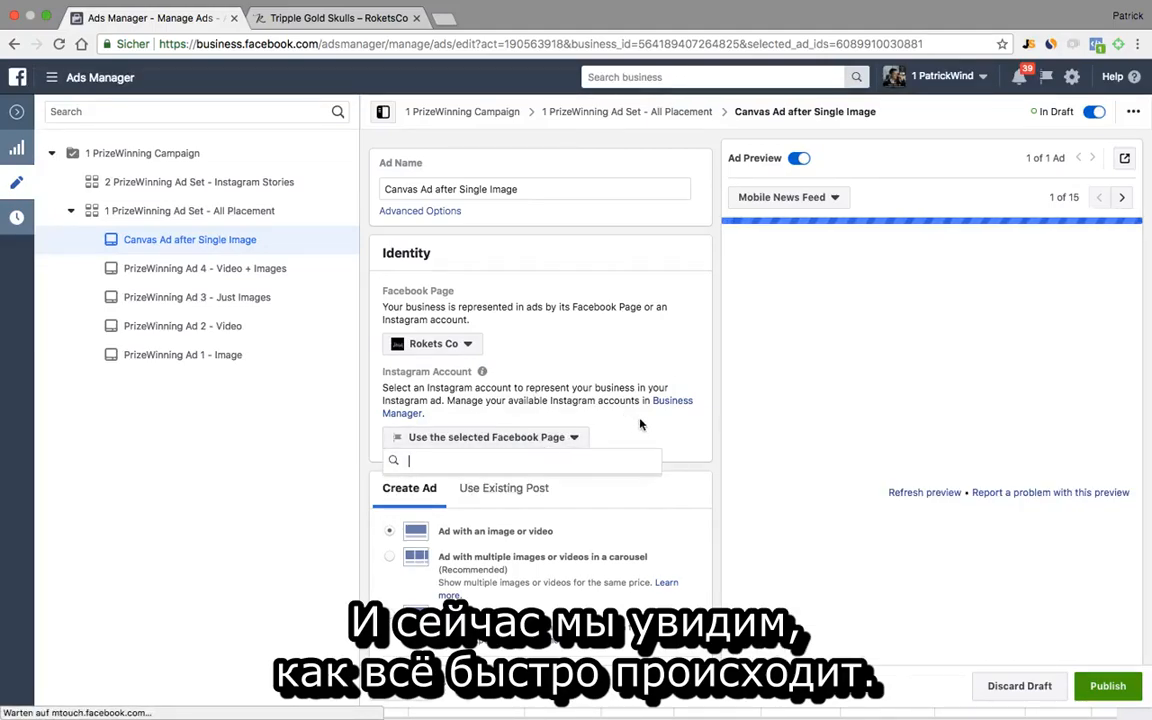
{"action": "left_click", "coordinate": [570, 442]}
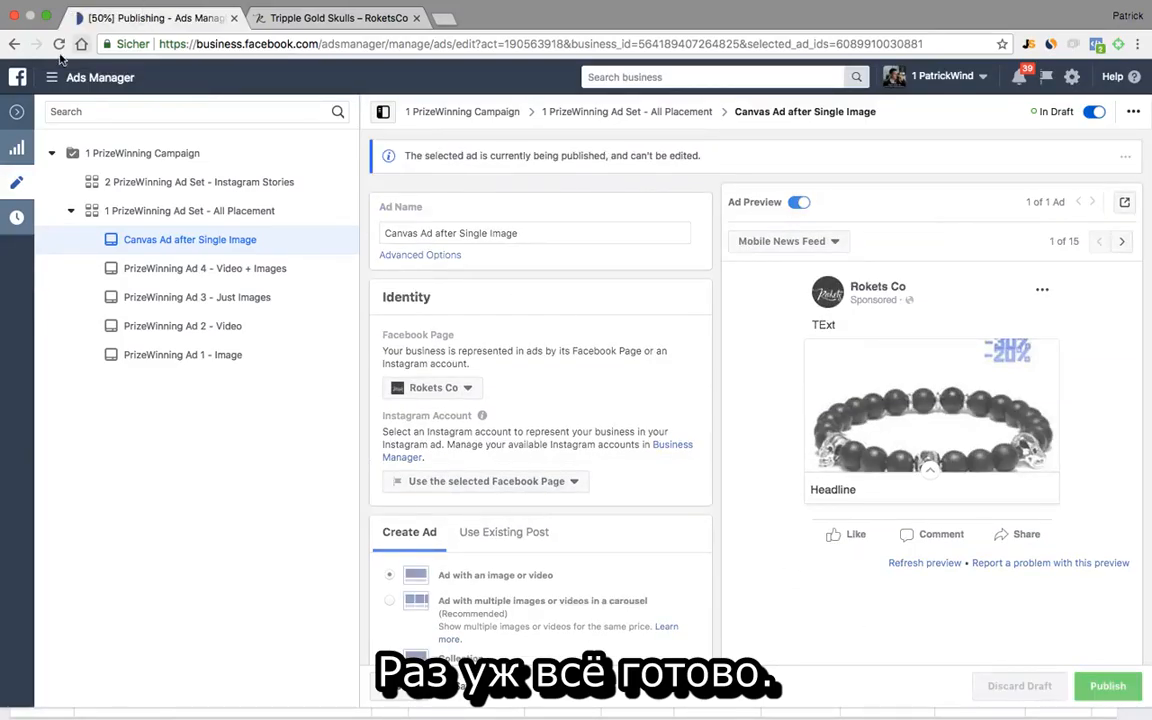
{"action": "left_click", "coordinate": [16, 116]}
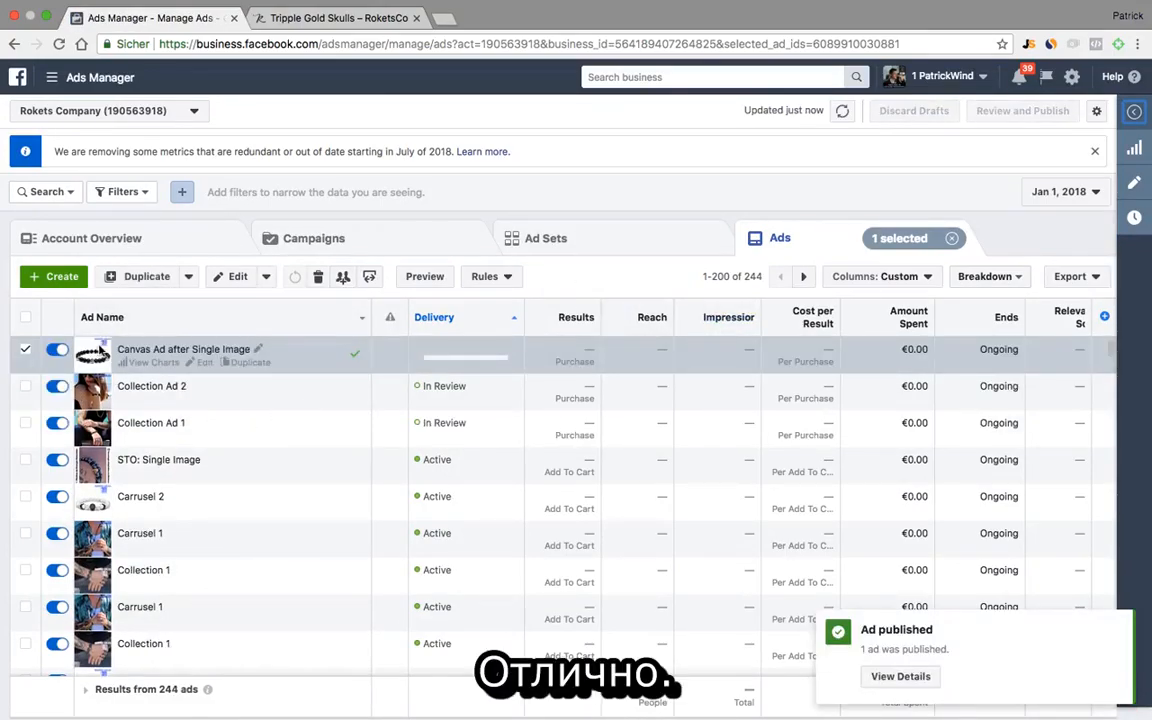
Preview the published Canvas ad and send its device preview as a notification to Facebook.
{"action": "left_click", "coordinate": [424, 276]}
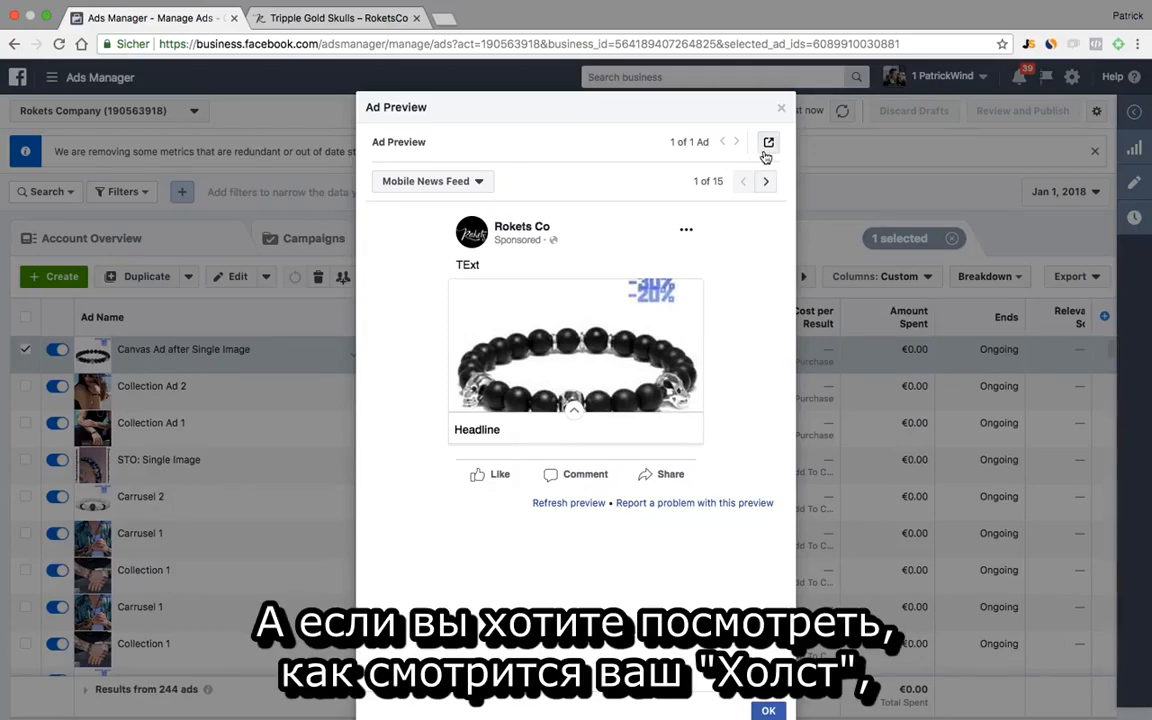
{"action": "left_click", "coordinate": [772, 143]}
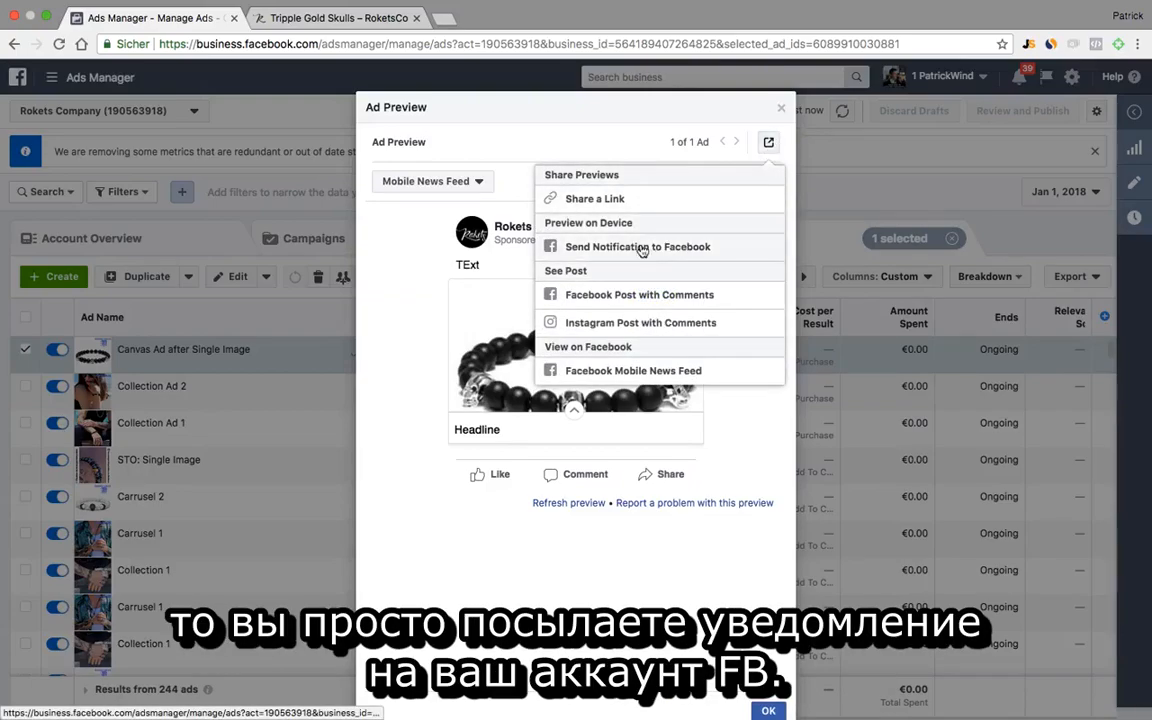
{"action": "left_click", "coordinate": [657, 250]}
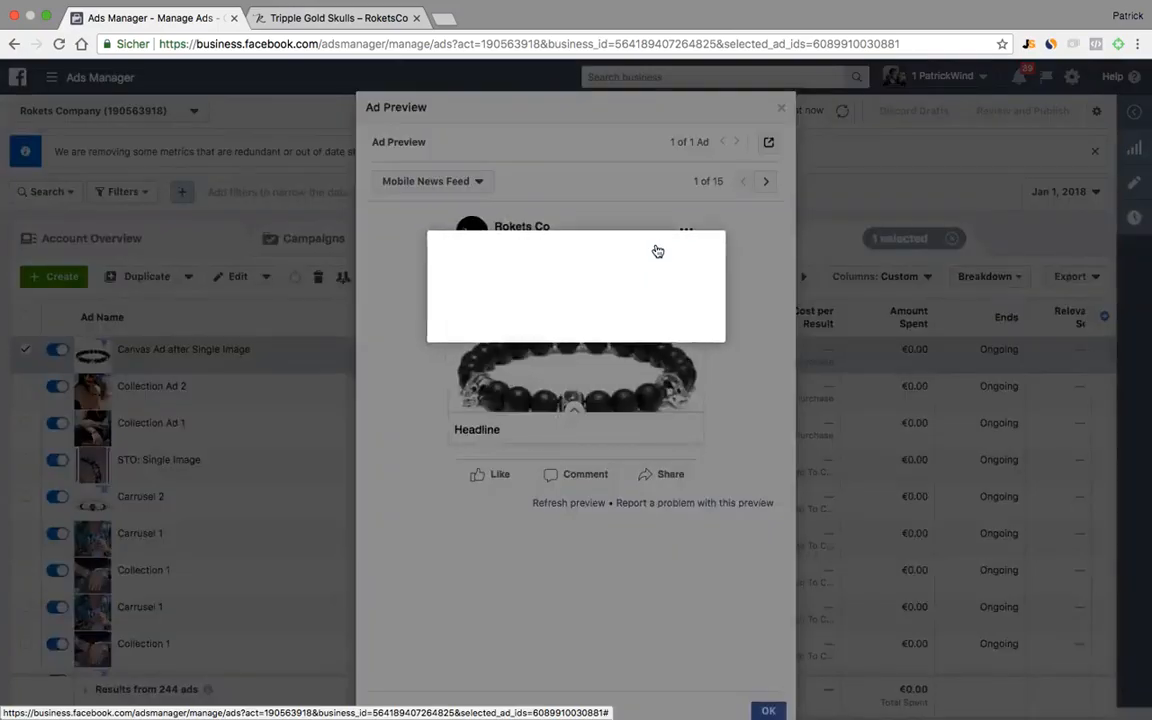
Read the Mobile Ad Preview message, look over the preview sharing options and close the ad preview.
{"action": "left_click_drag", "start_coordinate": [417, 292], "coordinate": [485, 296]}
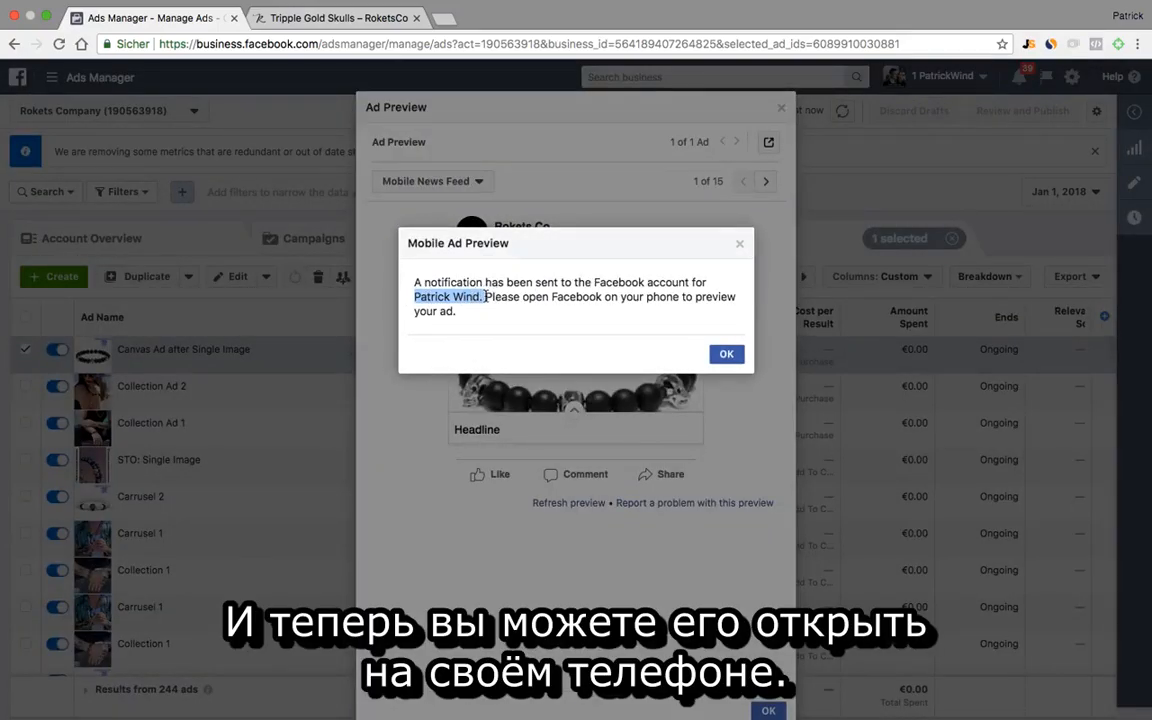
{"action": "left_click", "coordinate": [485, 296]}
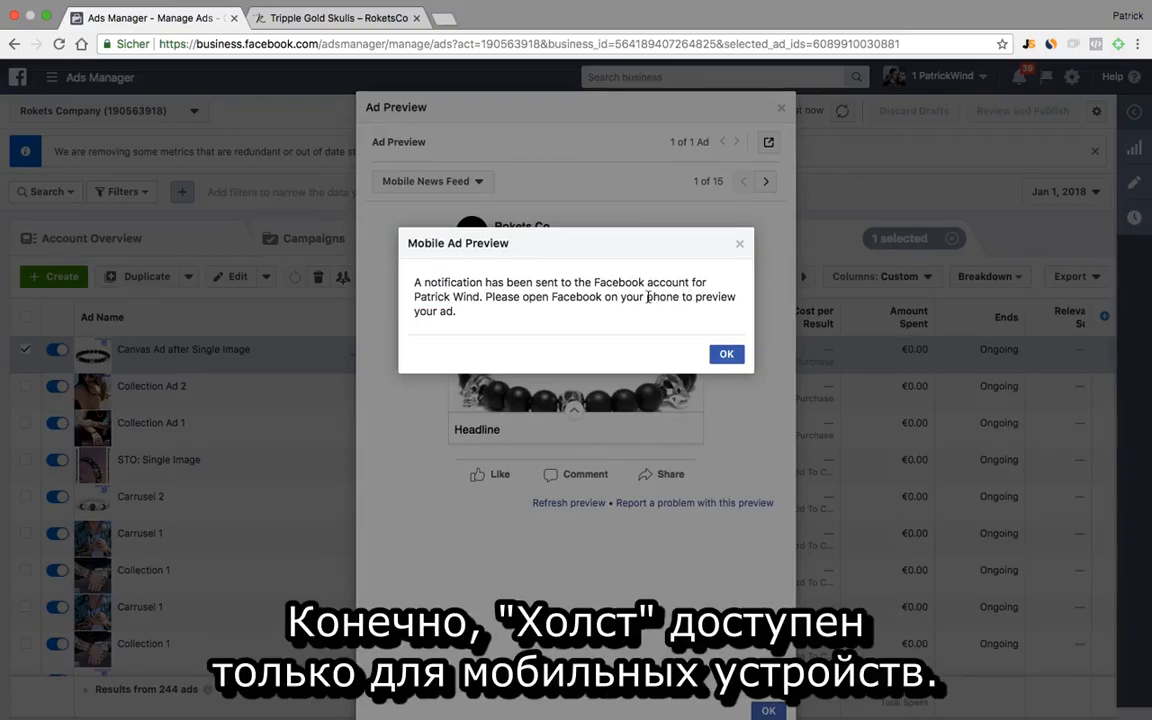
{"action": "left_click_drag", "start_coordinate": [647, 297], "coordinate": [729, 311]}
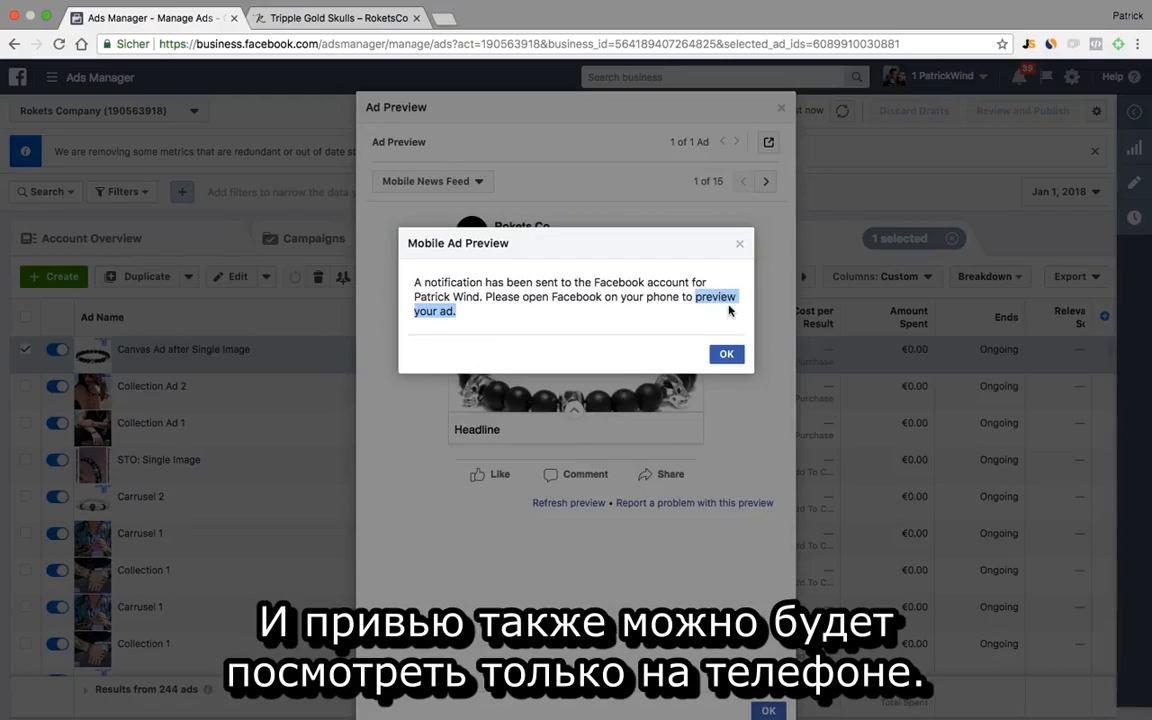
{"action": "left_click", "coordinate": [488, 309]}
{"action": "left_click_drag", "start_coordinate": [416, 284], "coordinate": [475, 311]}
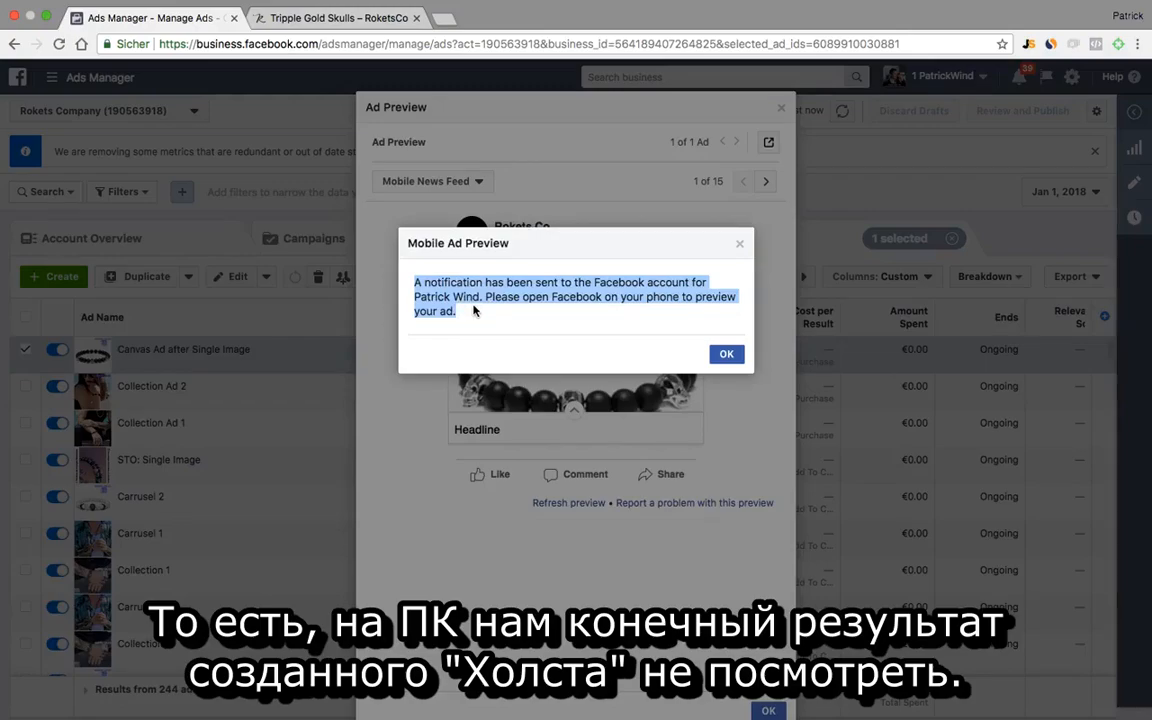
{"action": "left_click", "coordinate": [420, 285]}
{"action": "left_click_drag", "start_coordinate": [416, 284], "coordinate": [486, 297]}
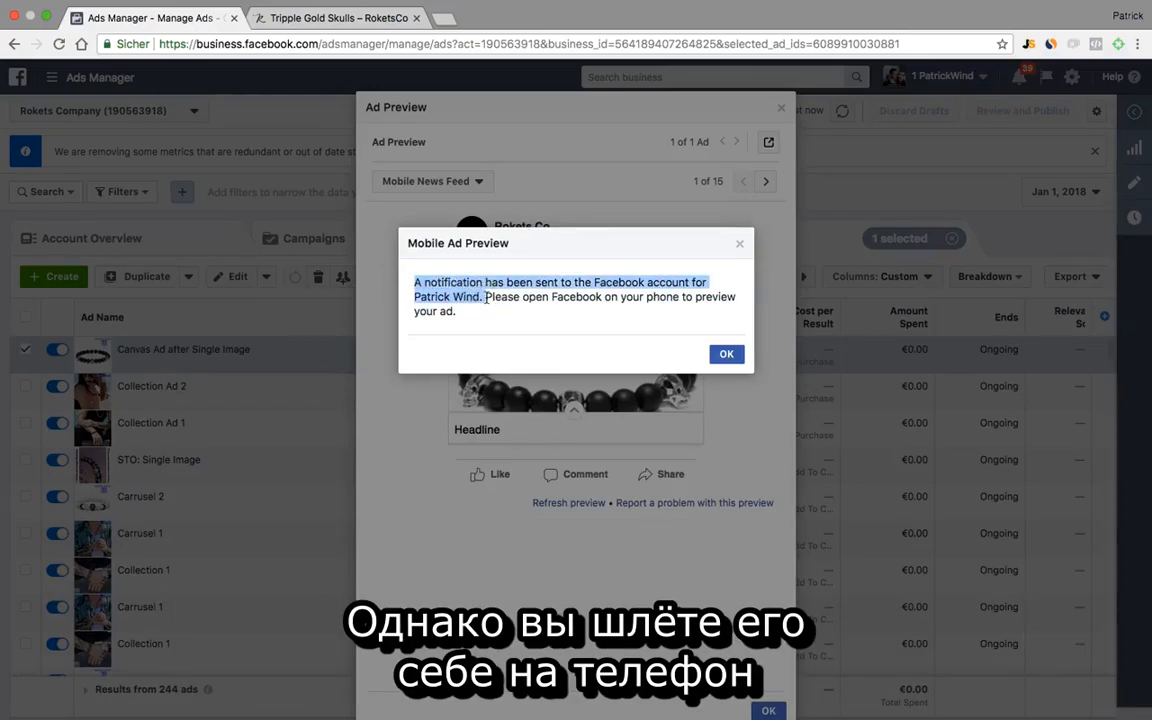
{"action": "left_click", "coordinate": [740, 246]}
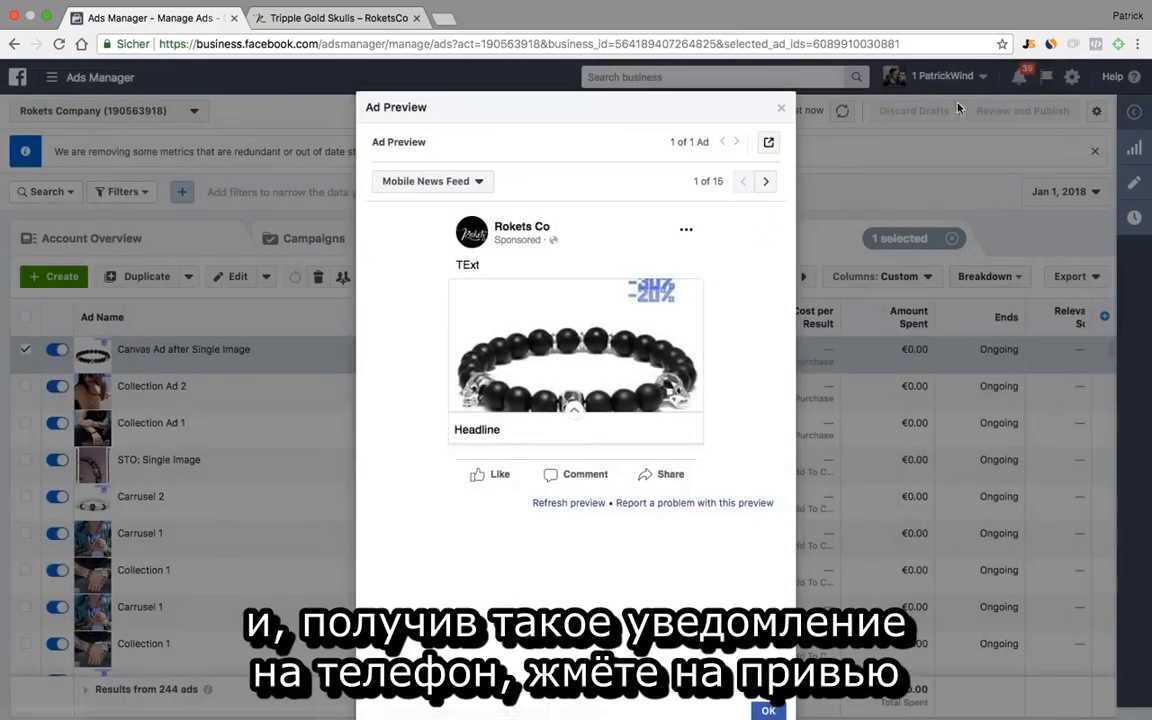
{"action": "left_click", "coordinate": [769, 144]}
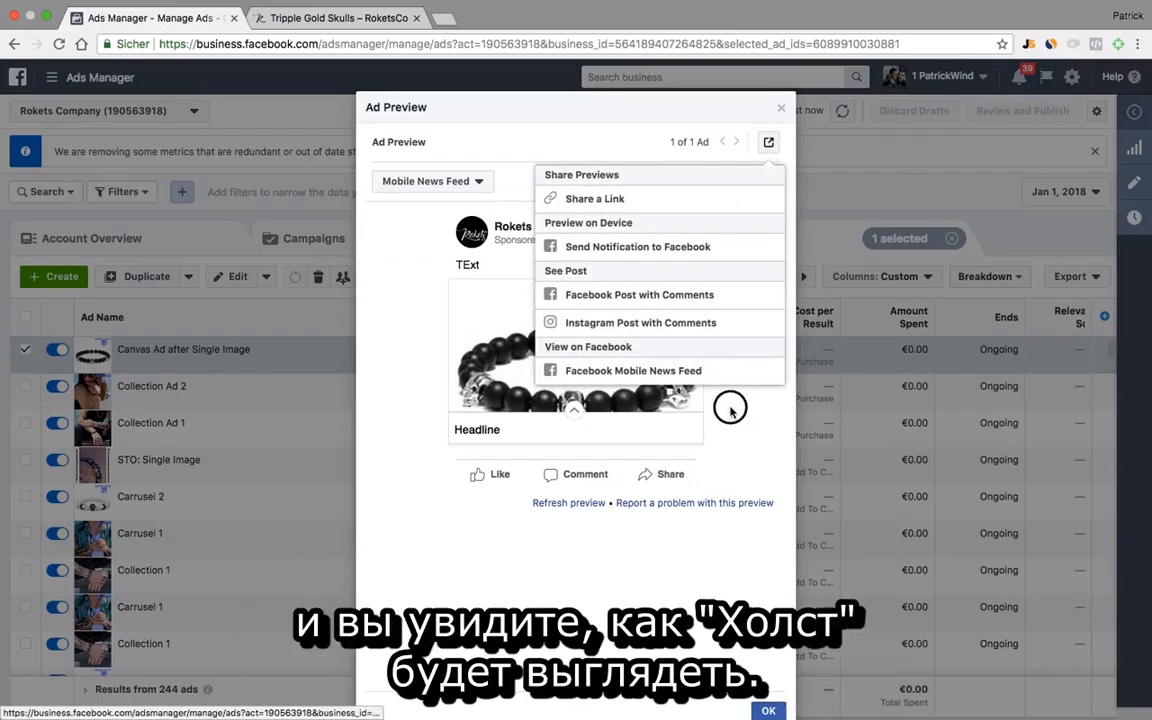
{"action": "left_click", "coordinate": [781, 107]}
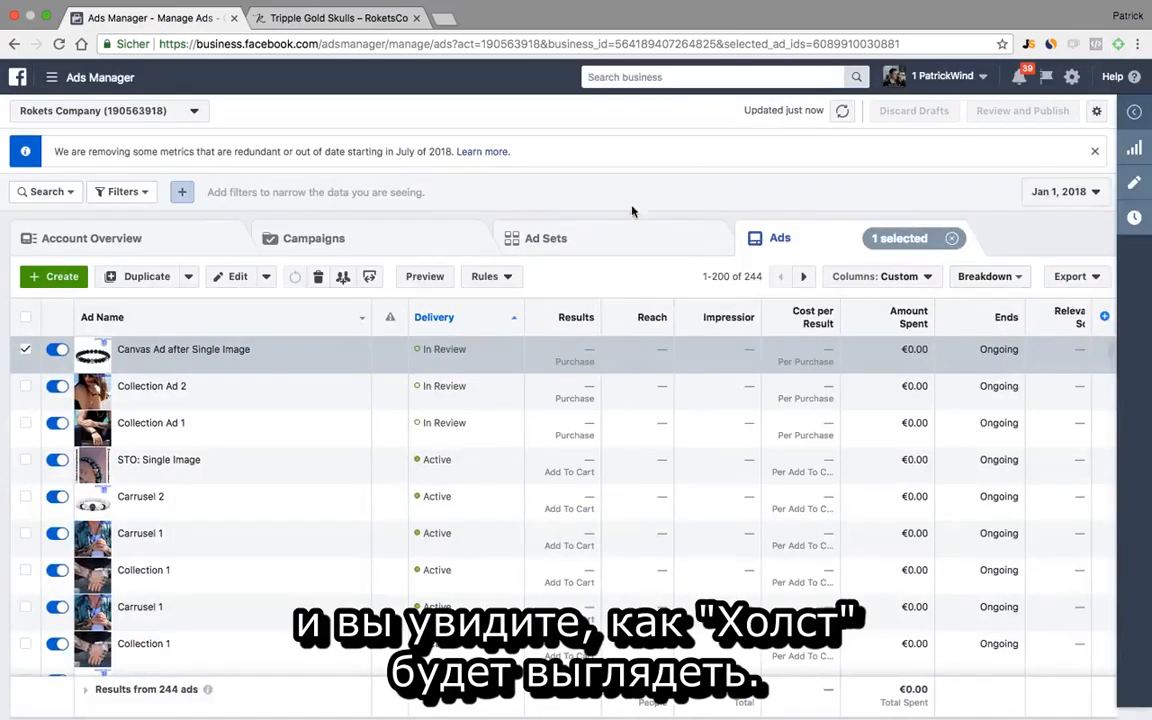